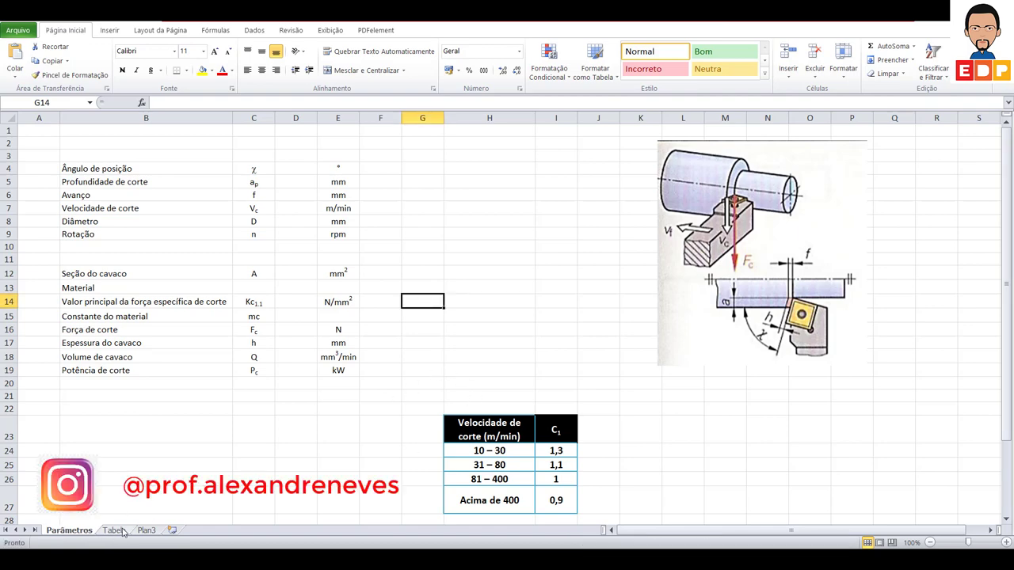
Check the Tabela sheet of material values, then return to the Parâmetros sheet
click(119, 530)
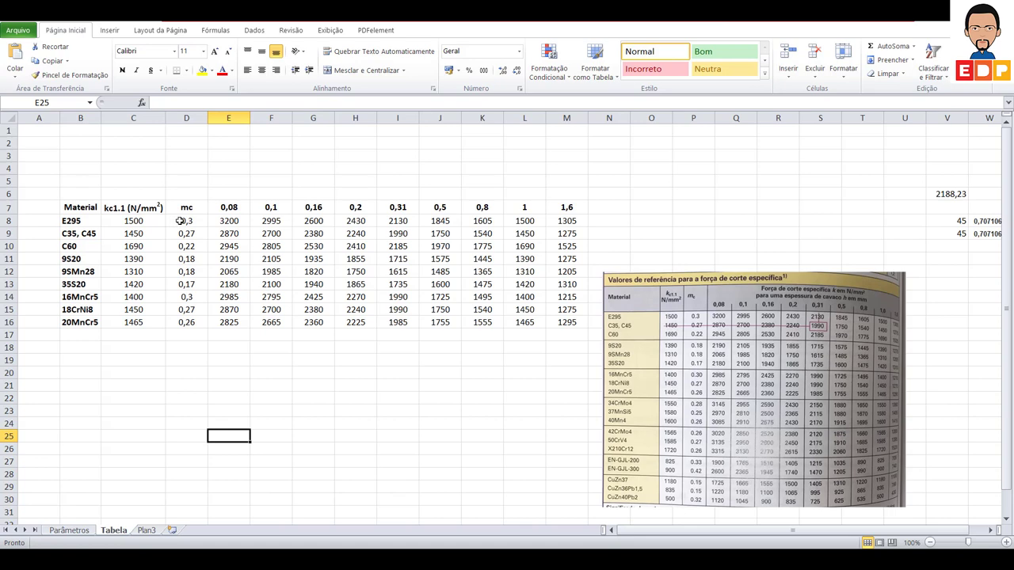
click(68, 530)
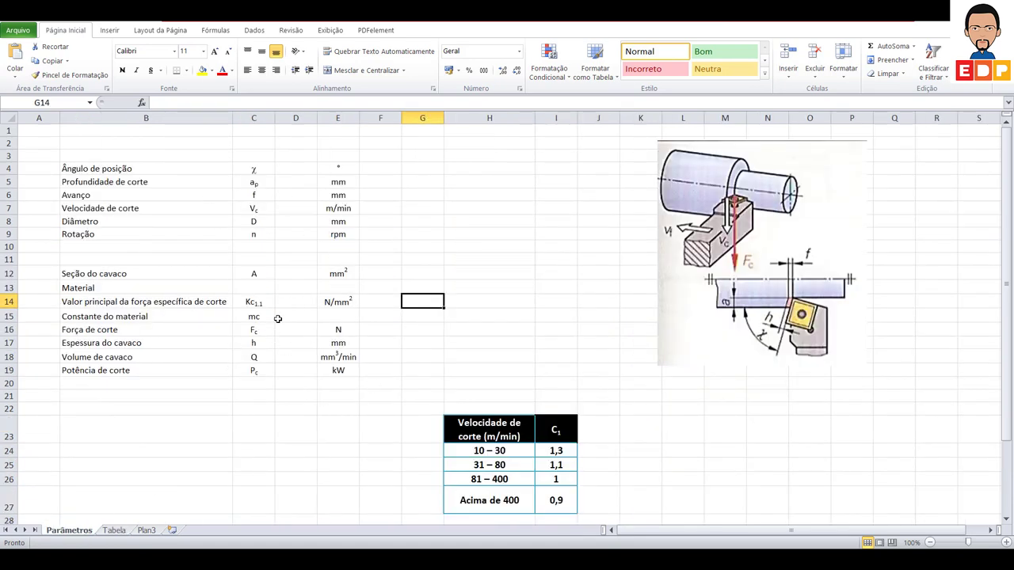
click(254, 289)
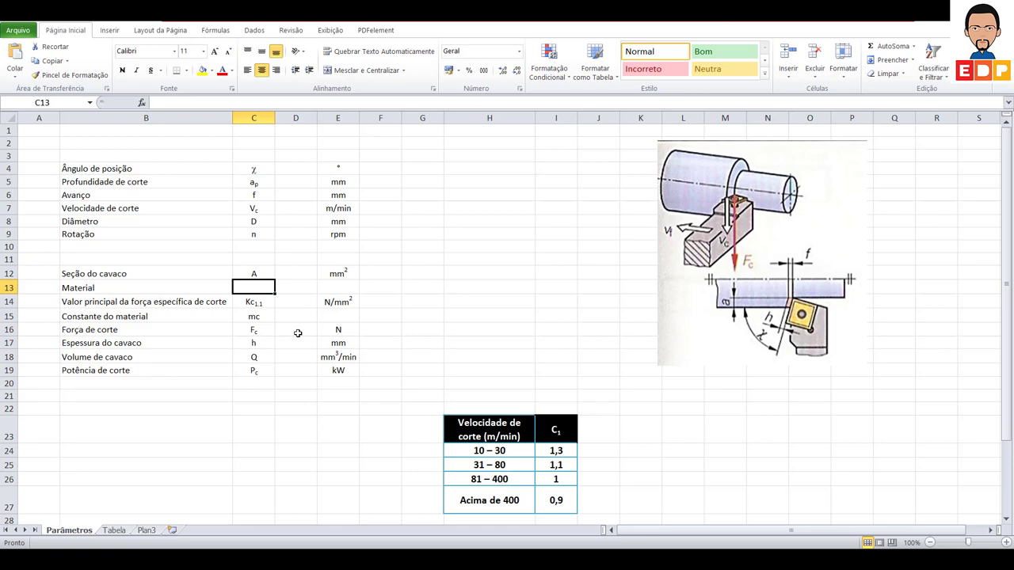
Apply yellow fill to each input cell in turn: D4, D5, D6, D7 and D8
click(285, 171)
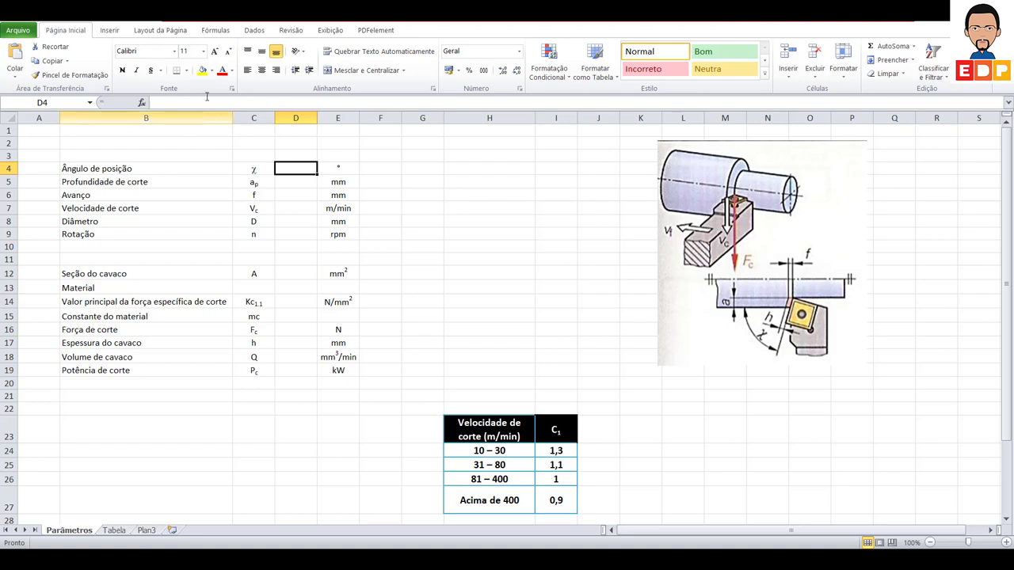
click(205, 71)
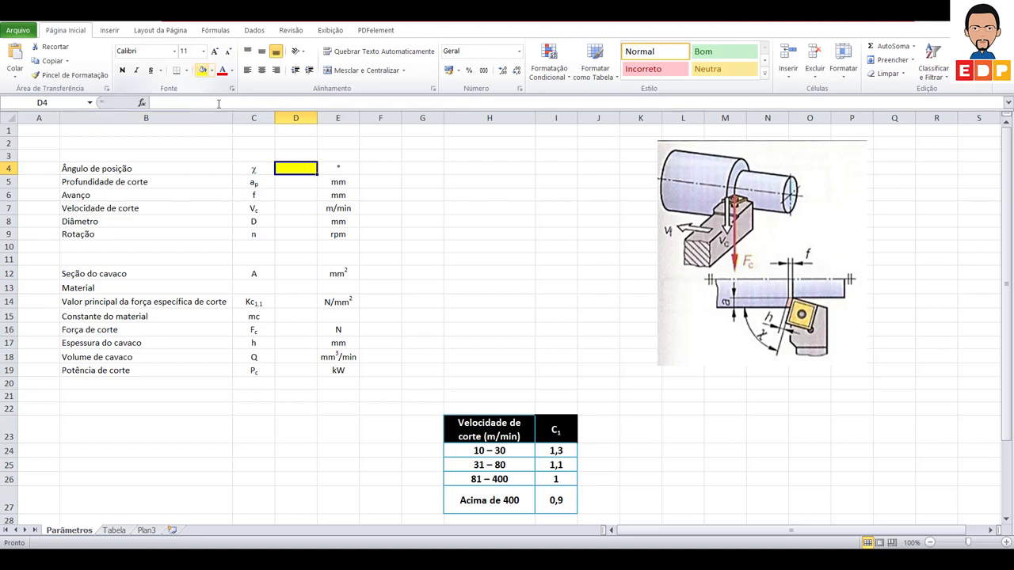
click(295, 181)
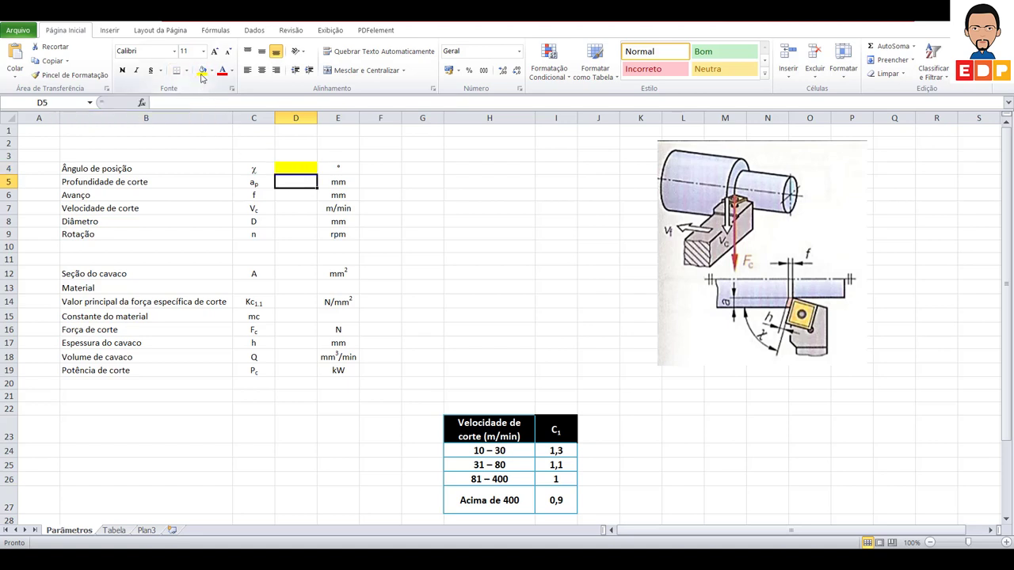
click(203, 70)
click(301, 197)
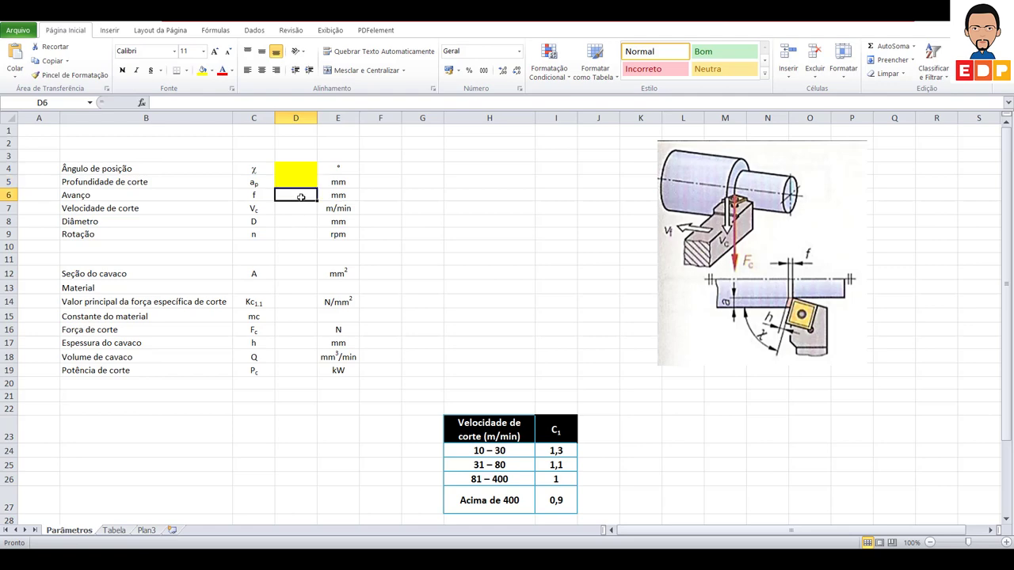
click(203, 70)
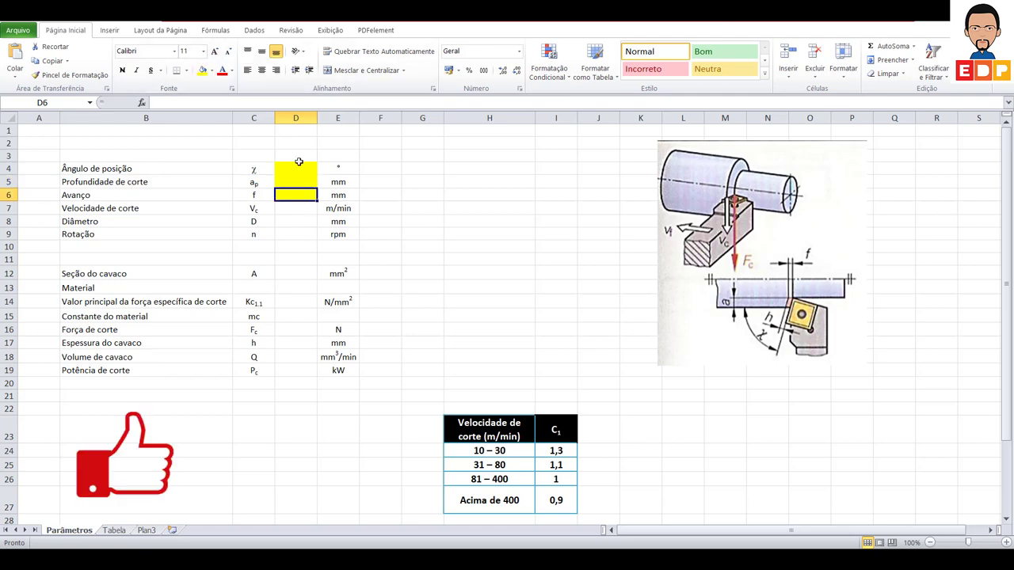
click(291, 213)
click(202, 70)
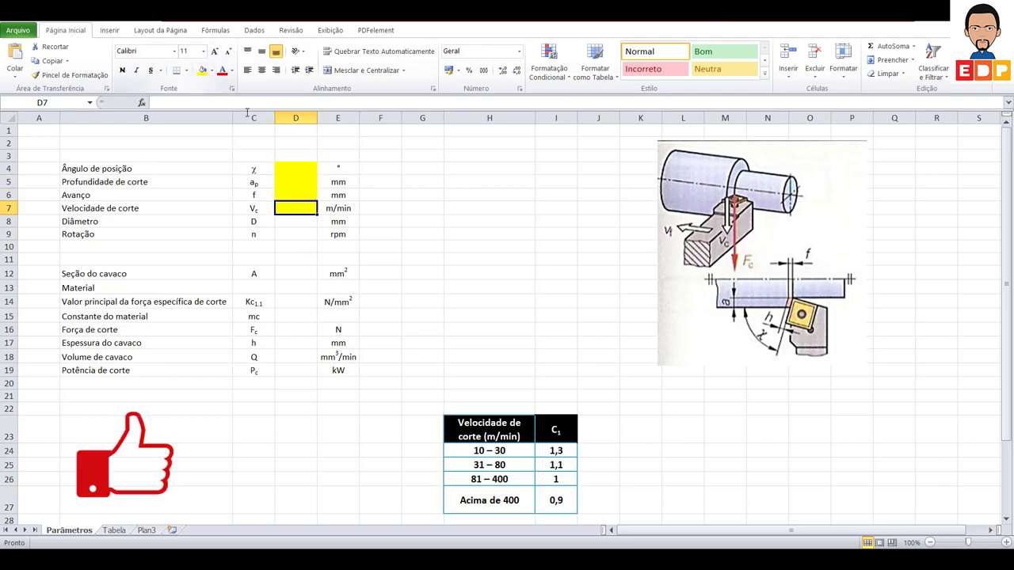
click(285, 218)
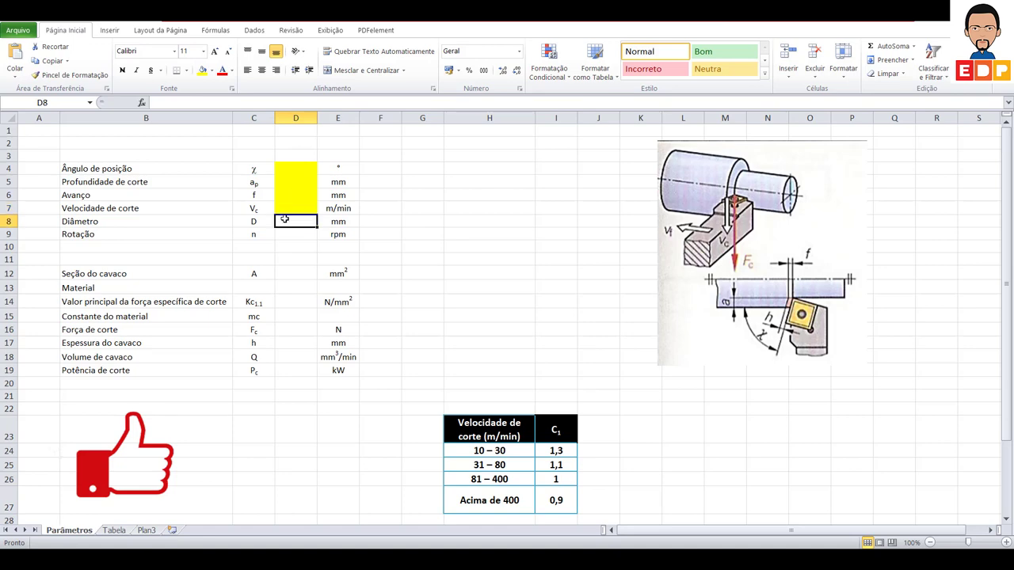
click(202, 71)
click(287, 238)
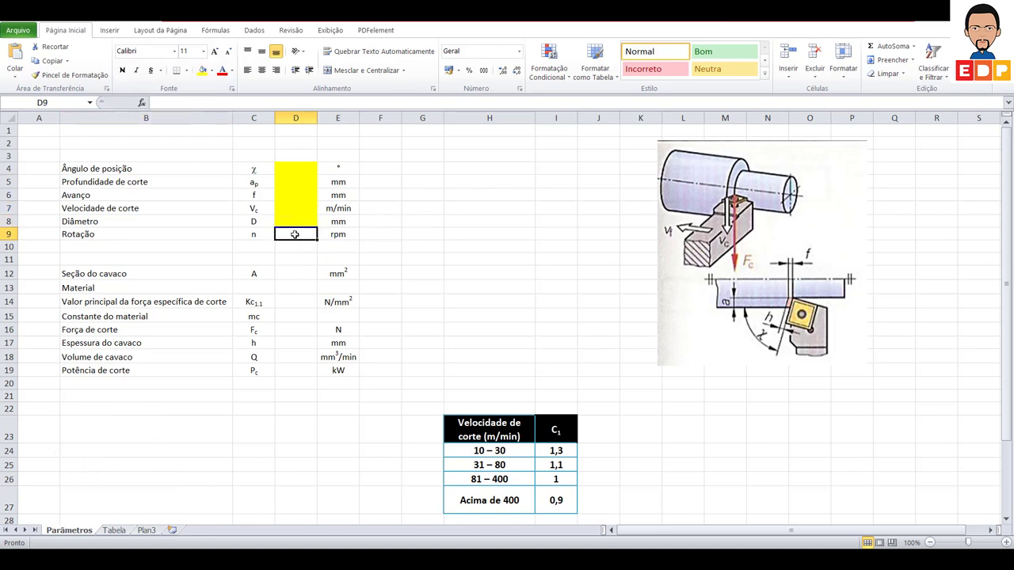
click(306, 206)
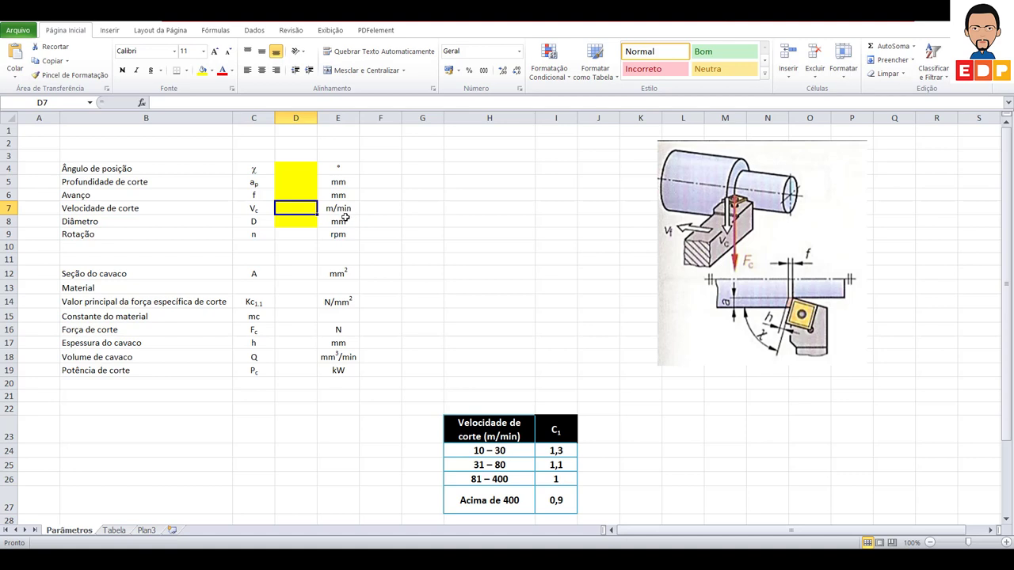
Enter 75, 5, 0,35, 160 and 50 into cells D4 through D8
click(297, 166)
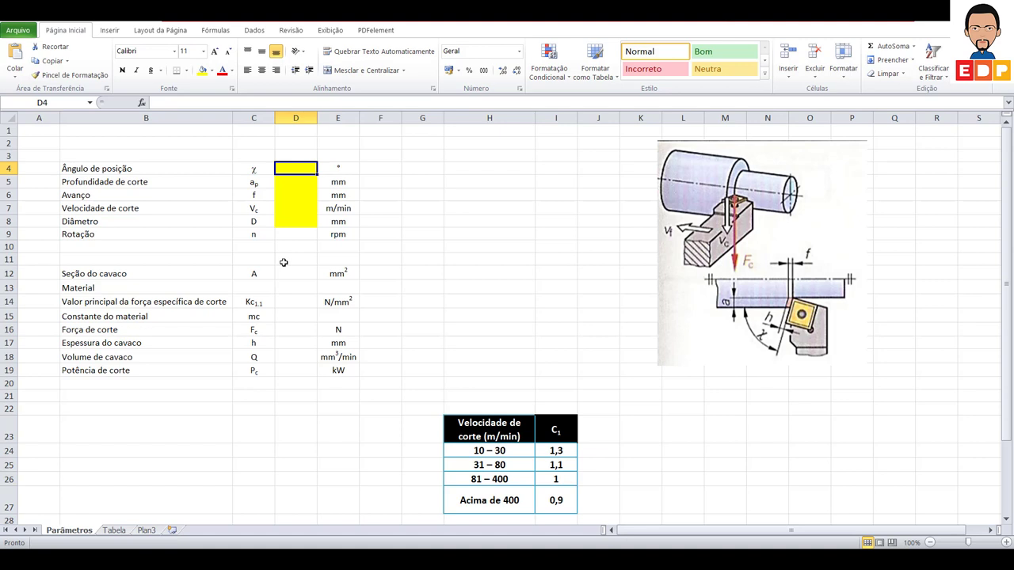
text(75)
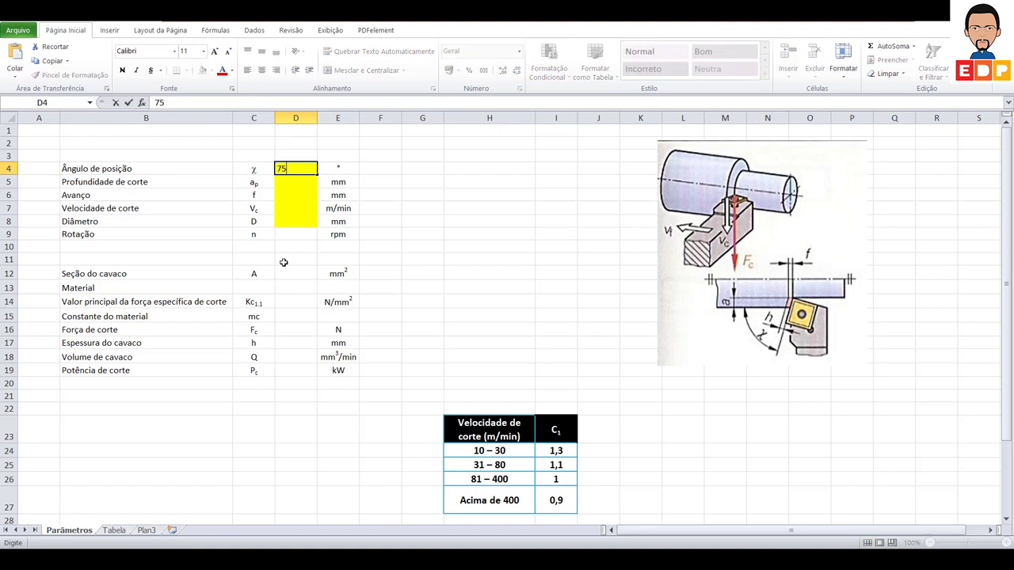
key(Return)
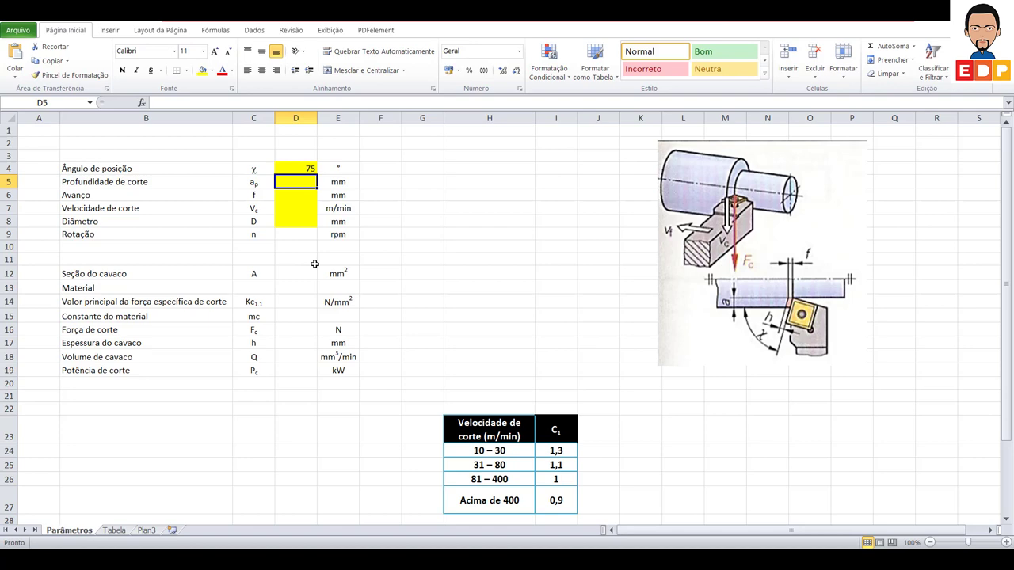
text(5)
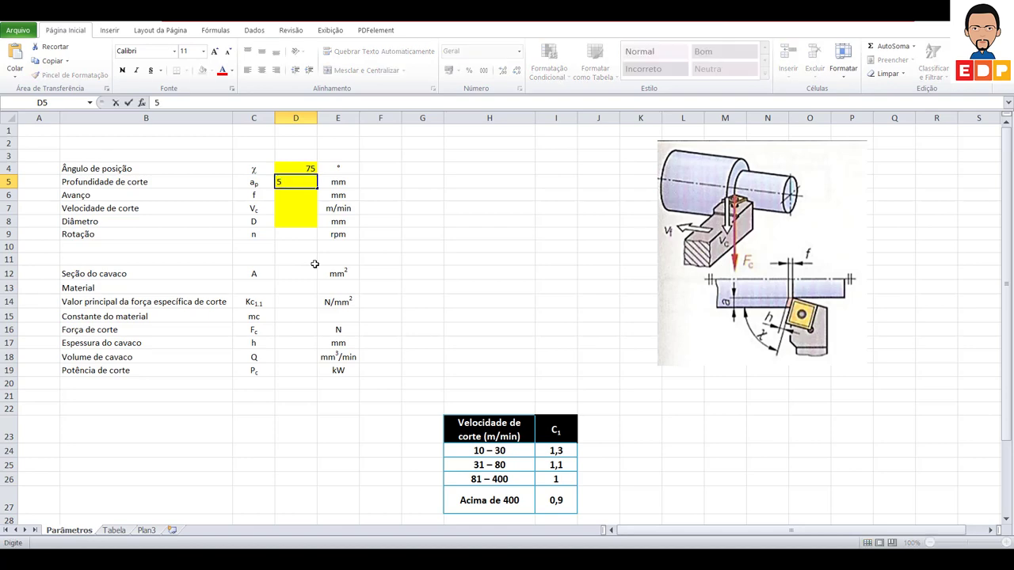
key(Return)
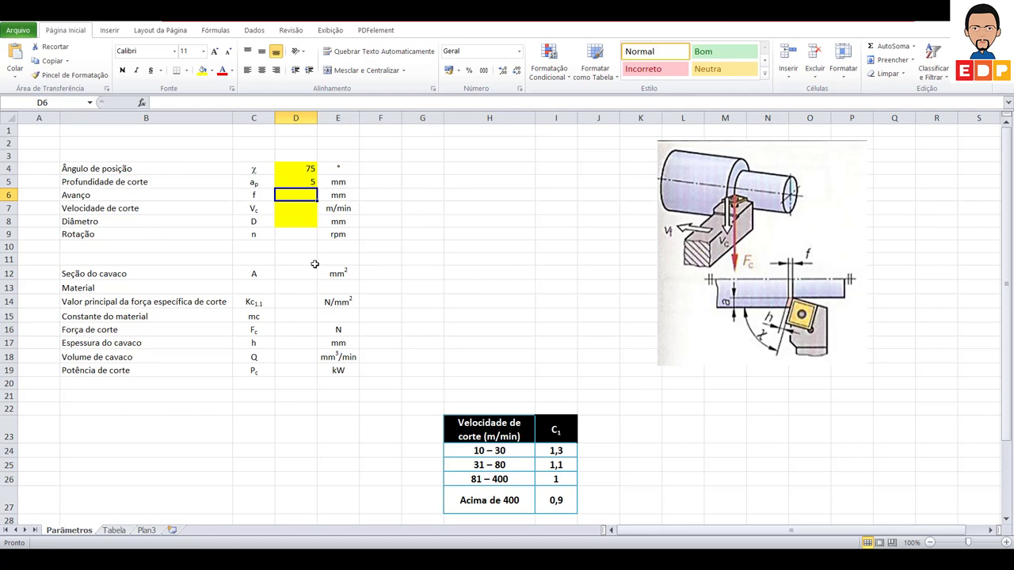
text(0,)
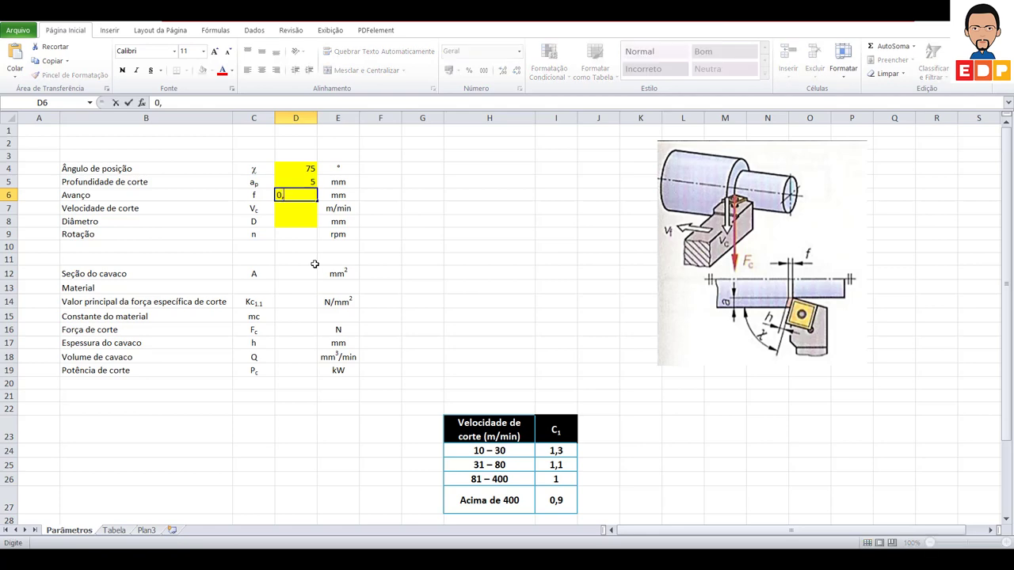
text(35)
key(Return)
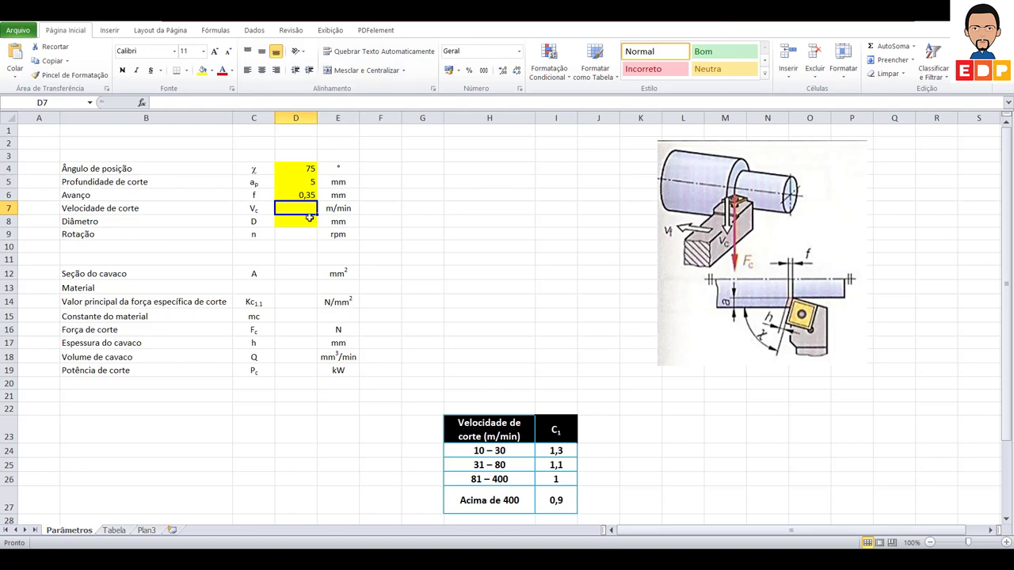
text(16)
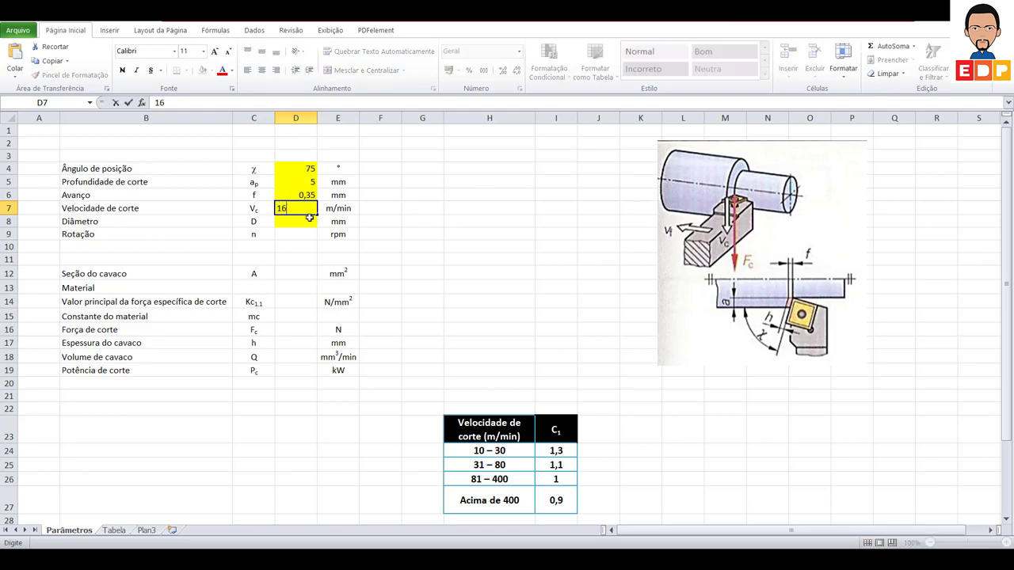
text(0)
key(Return)
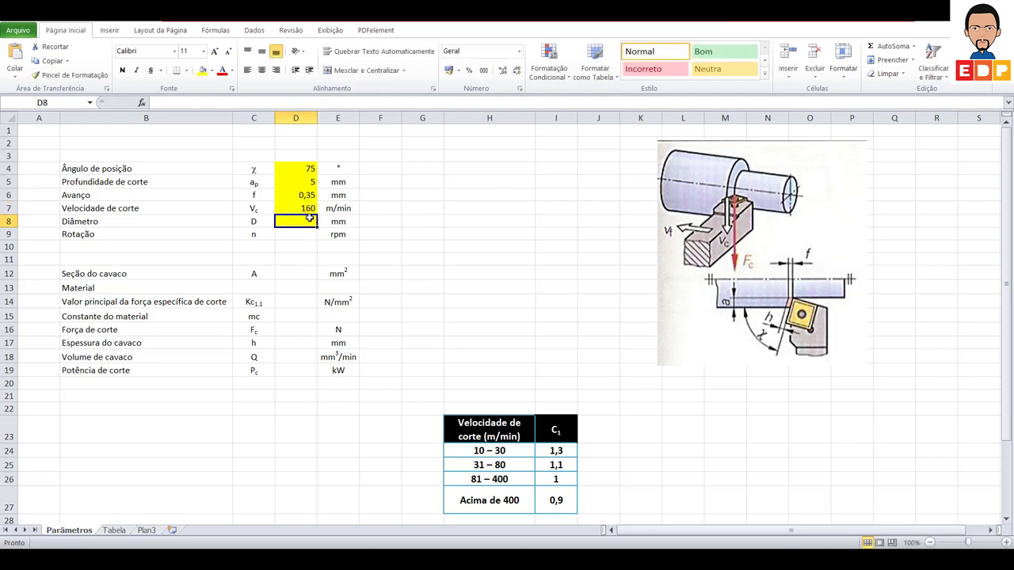
text(50)
key(Return)
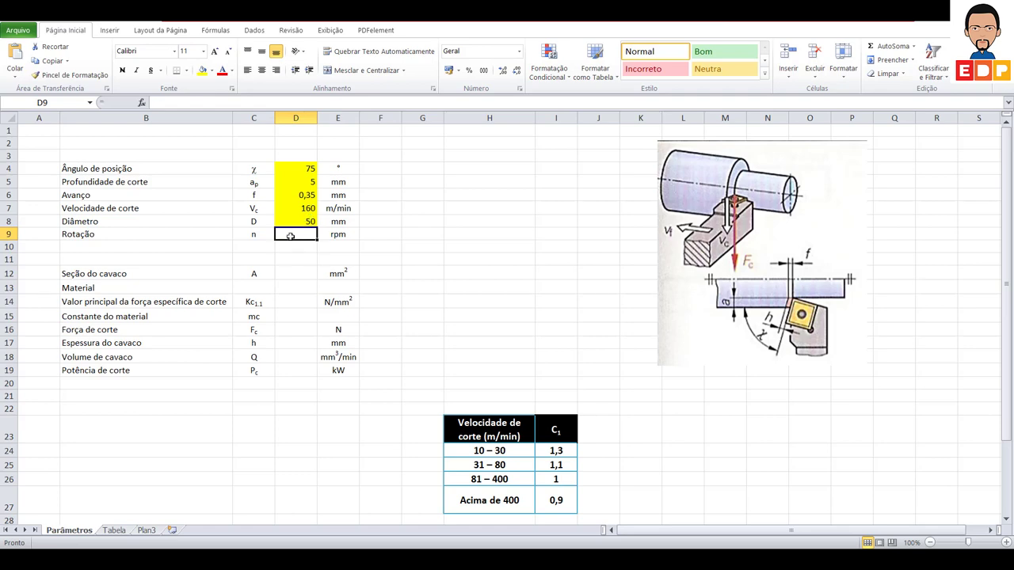
Enter =1000*D7/(PI()*D8) in D9, giving a rotation of 1018,592 rpm
text(=1000*)
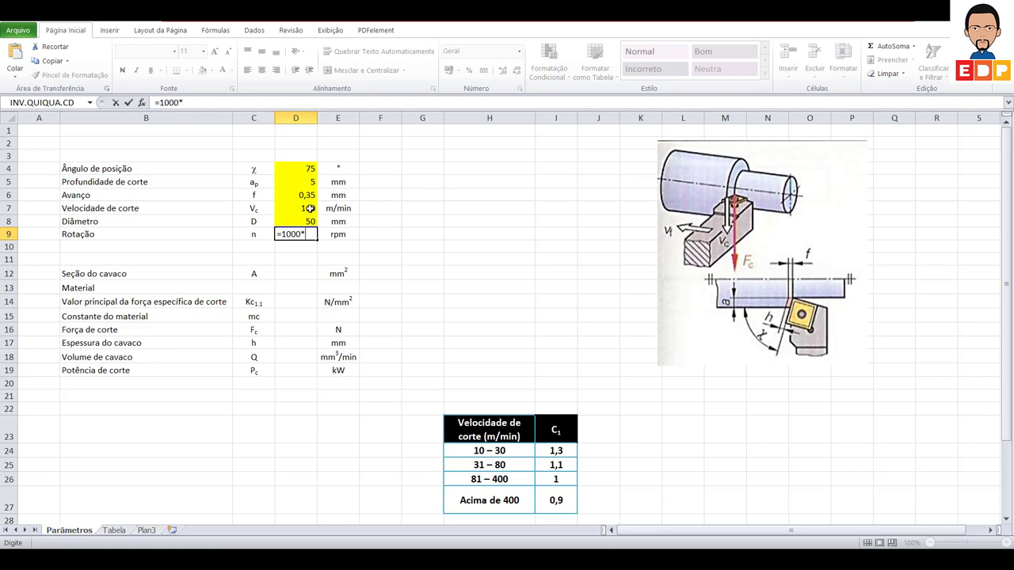
click(310, 208)
text(()
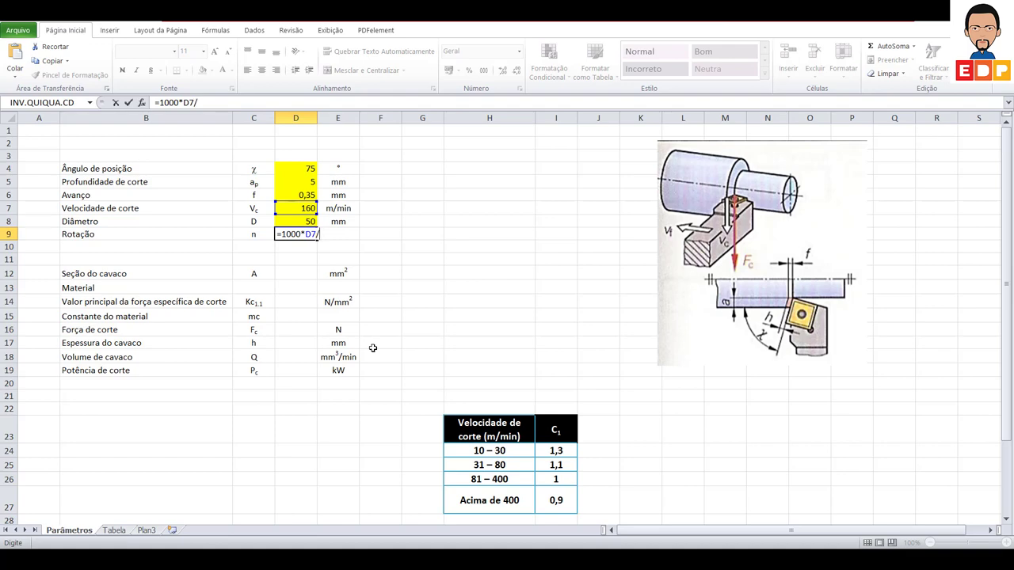
text(pi)
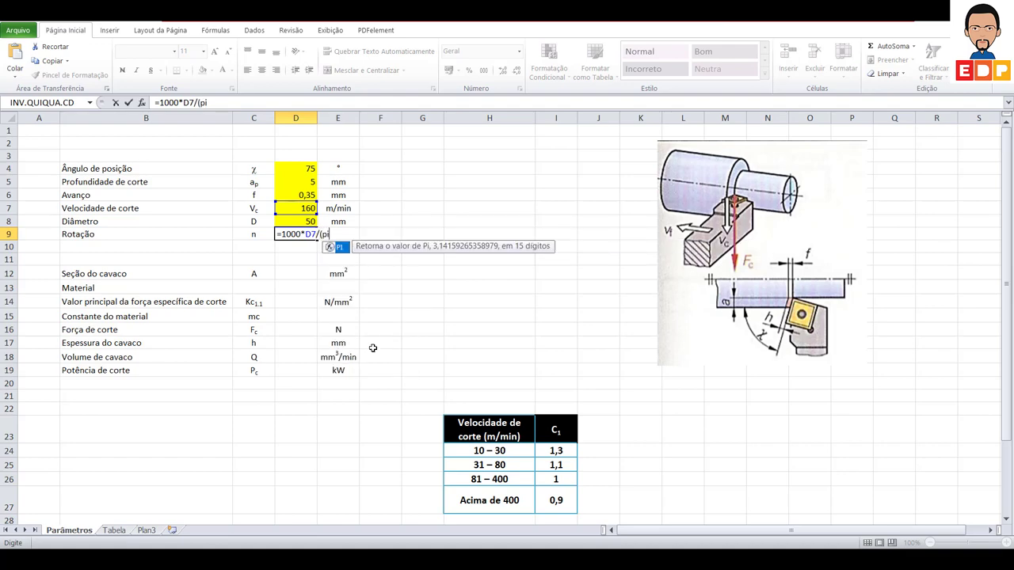
text(()*)
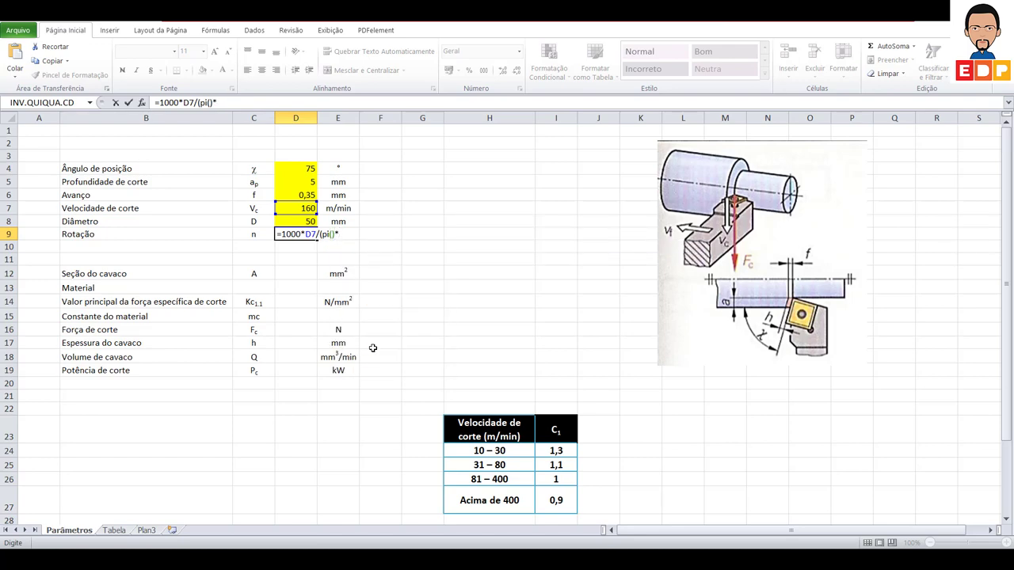
click(301, 221)
text())
key(Return)
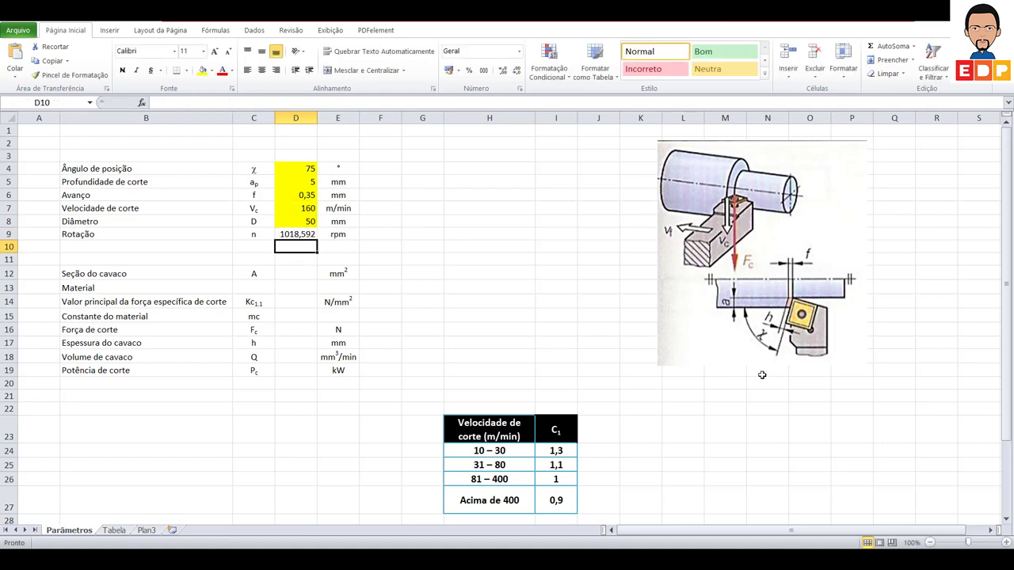
Give the rotation result cell D9 a green fill
click(294, 235)
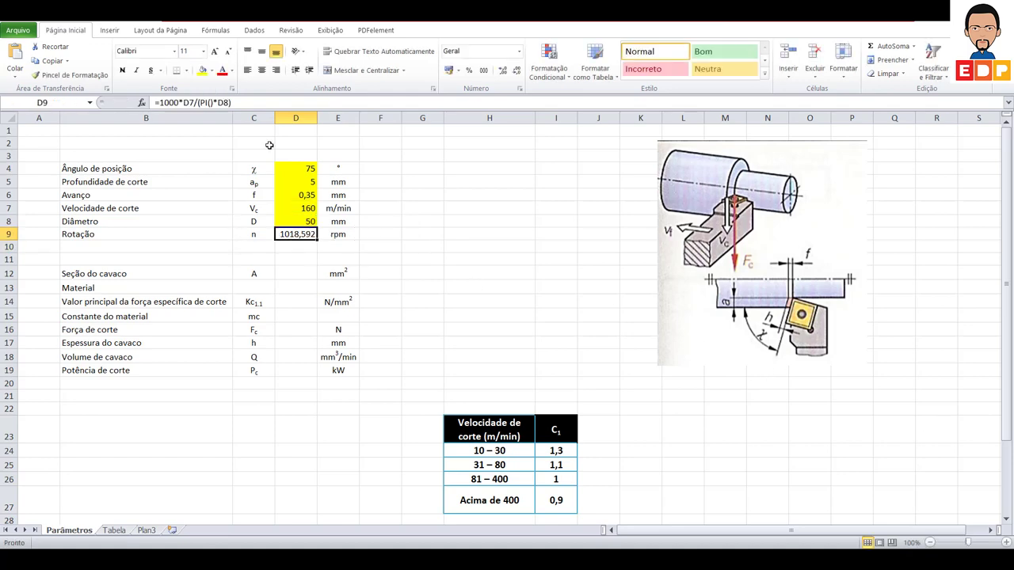
click(212, 71)
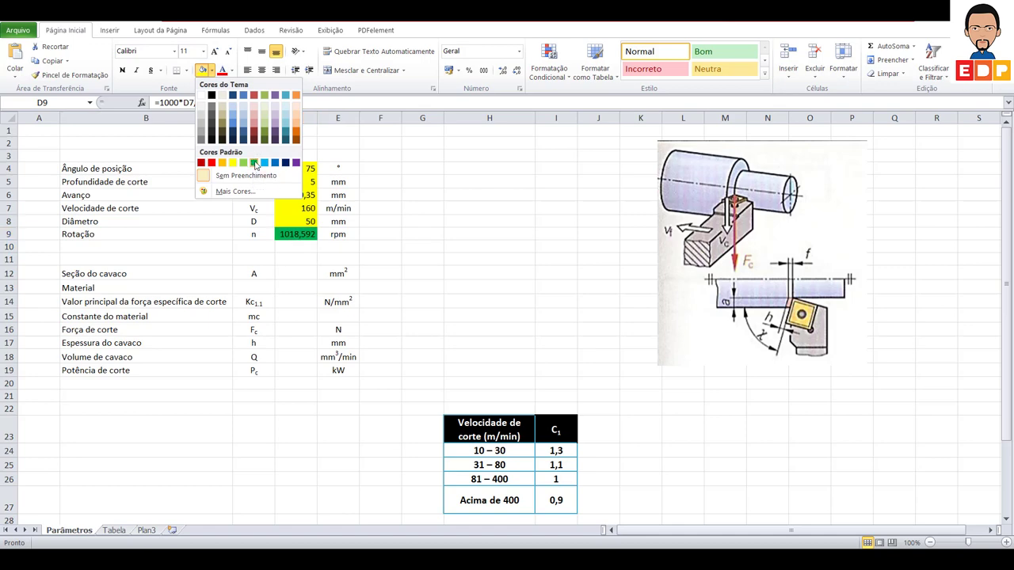
click(254, 164)
click(483, 342)
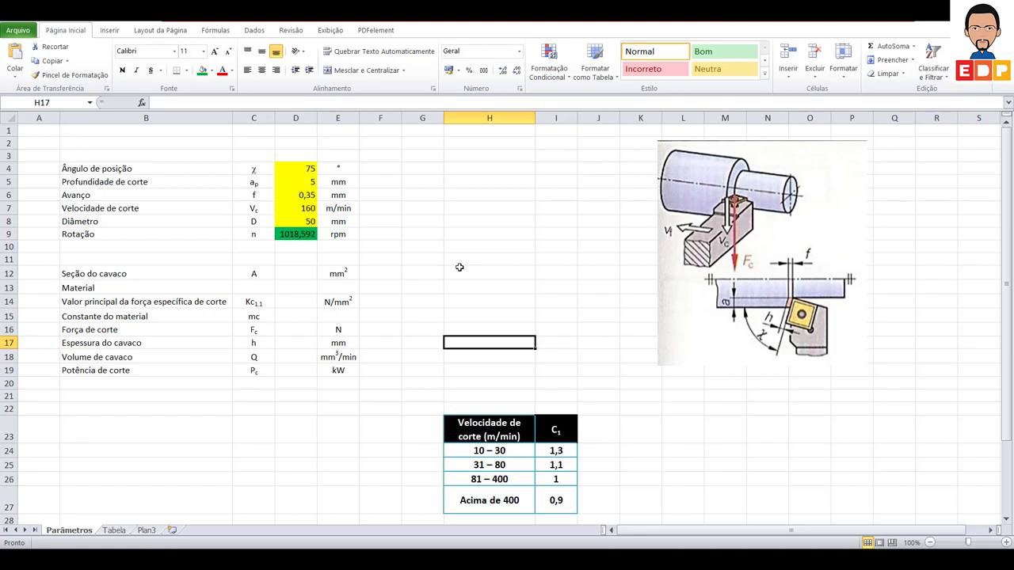
Enter =D5*D6 in D12, giving a chip section of 1,75 mm²
click(314, 275)
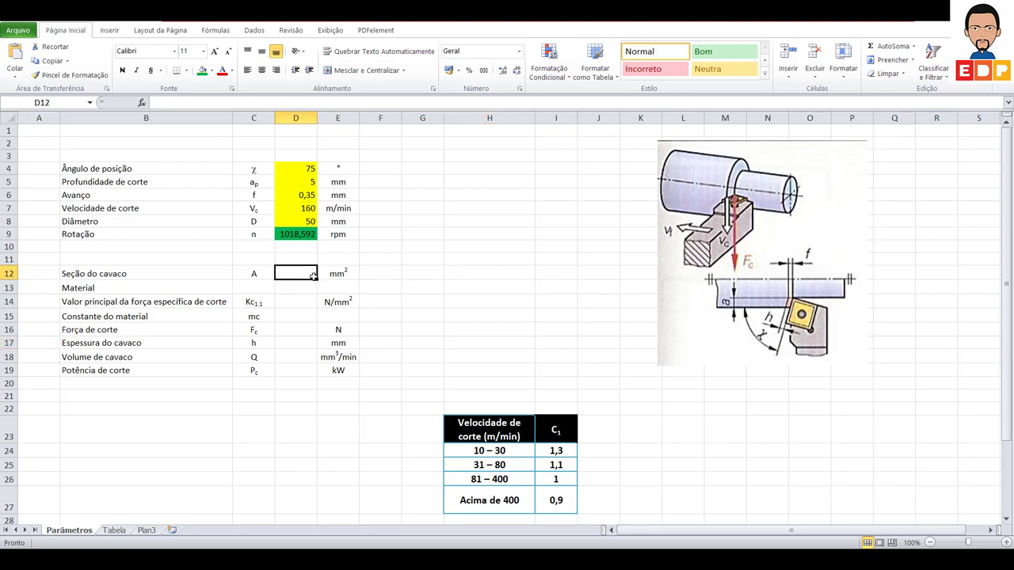
text(=)
click(290, 183)
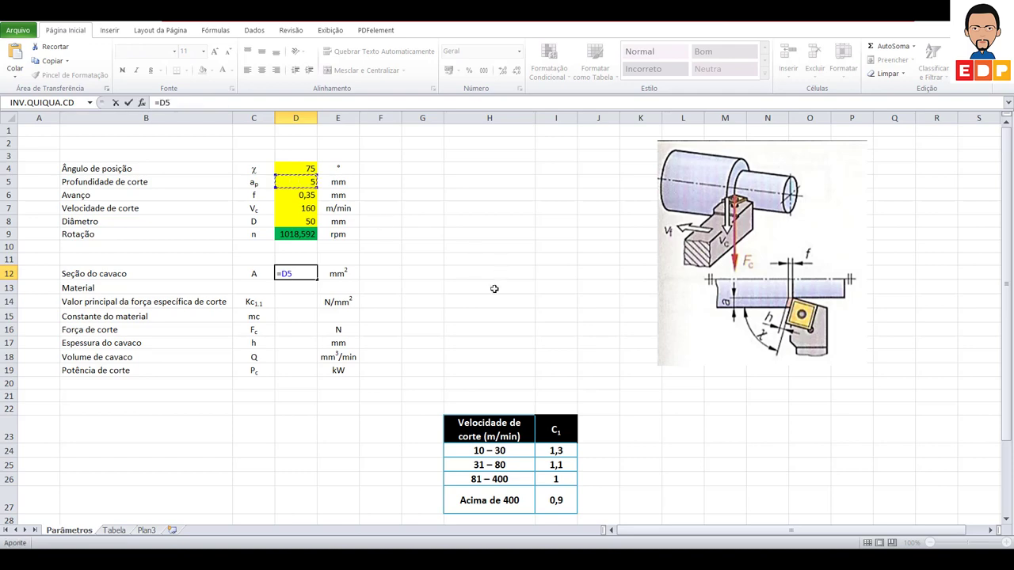
text(*)
click(288, 197)
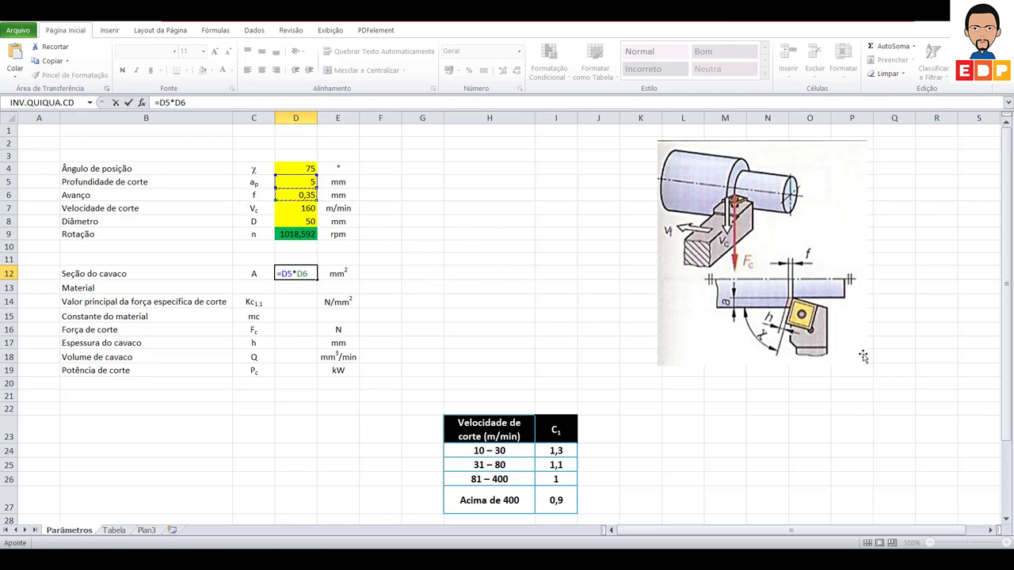
key(Return)
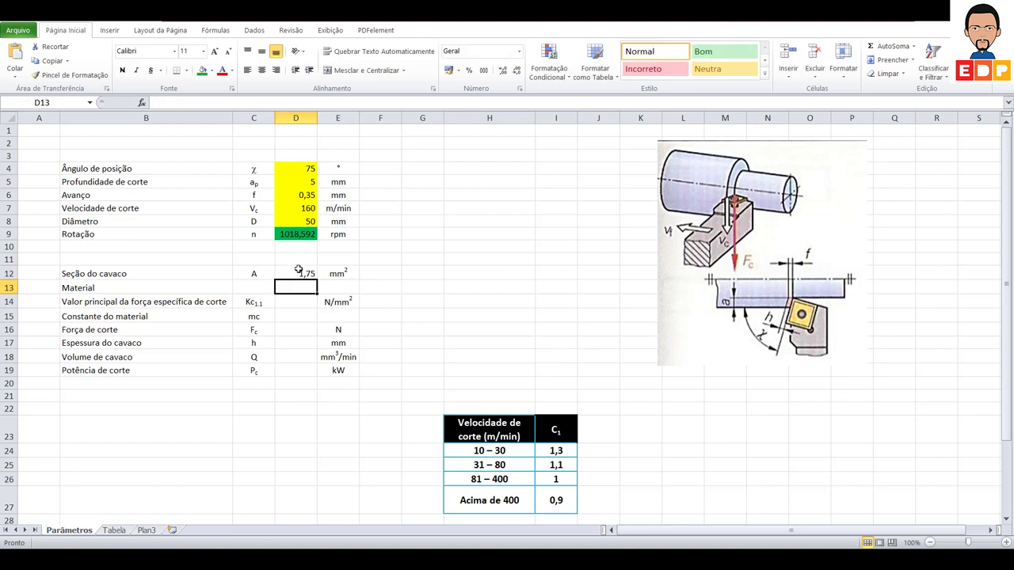
click(298, 270)
Mark out the Material row cells in row 13 where the material choice will go
click(305, 373)
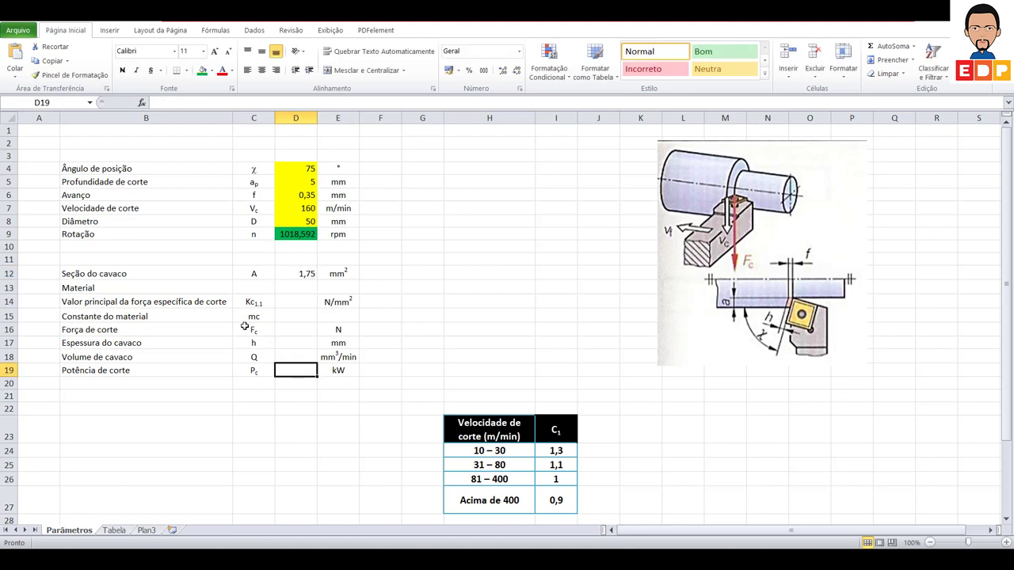
click(244, 288)
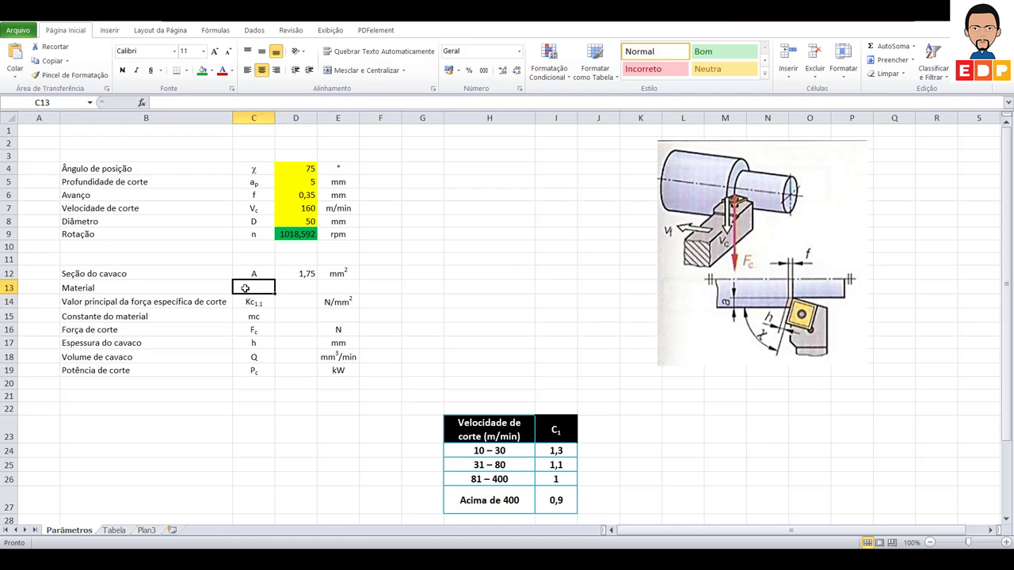
drag(245, 289, 287, 286)
click(298, 409)
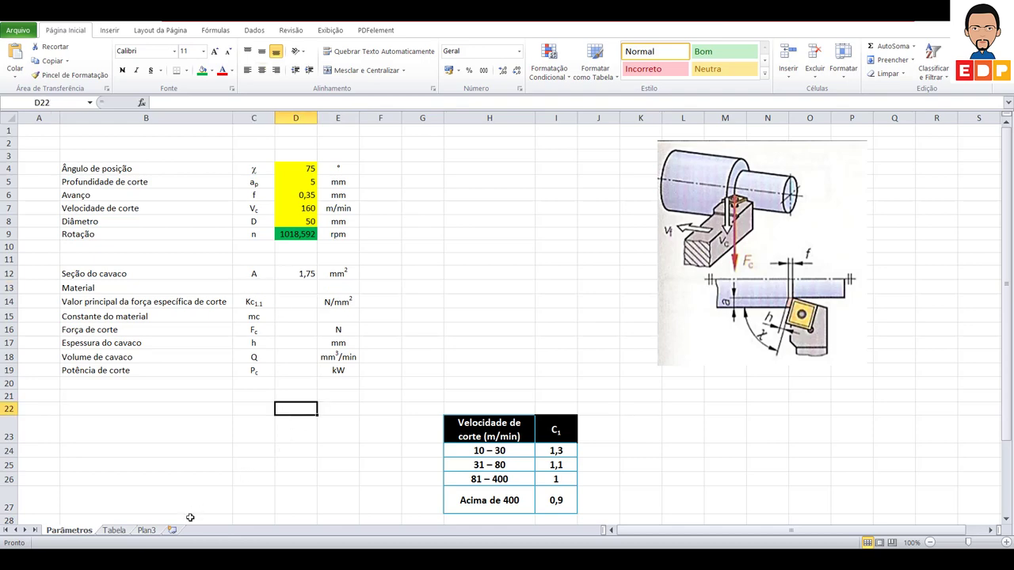
On the Tabela sheet, look over the material names and the Material, kc1.1 and mc headers
click(120, 530)
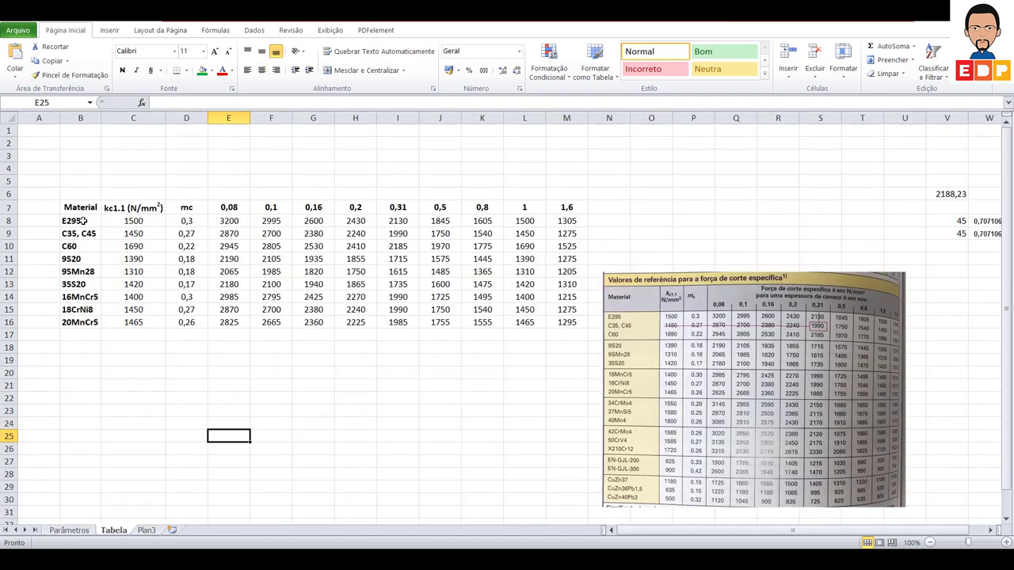
drag(83, 221, 79, 321)
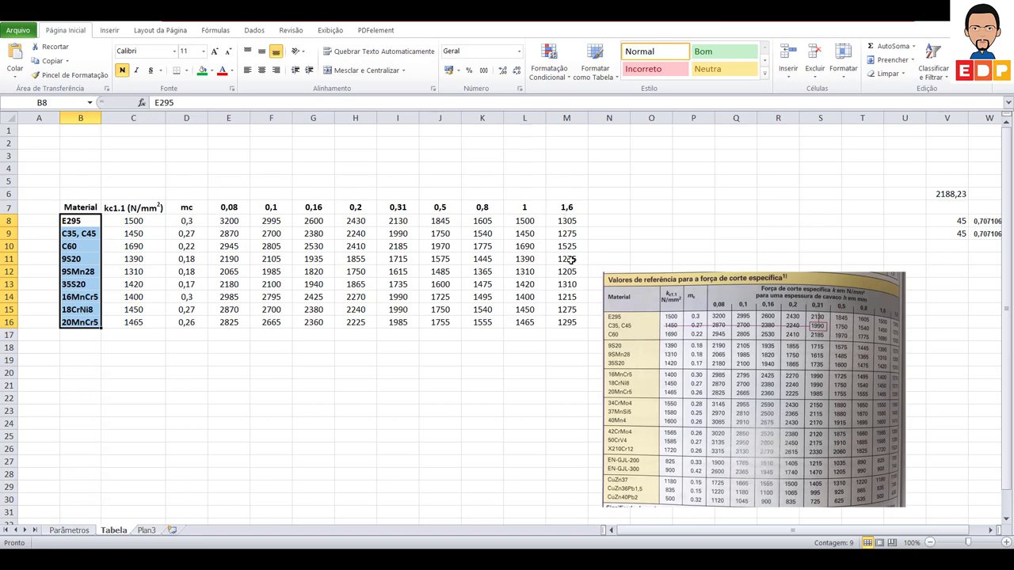
click(157, 209)
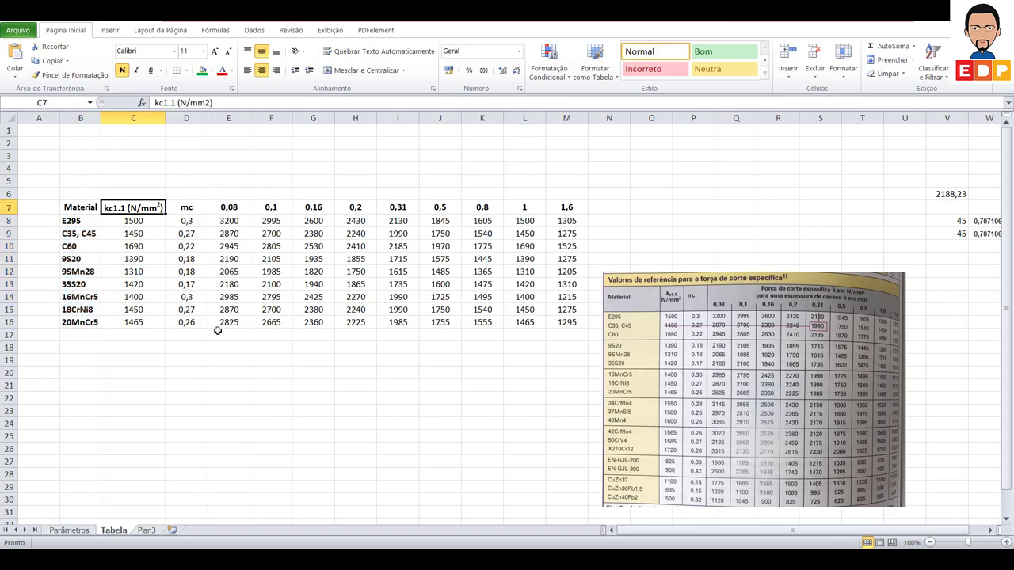
click(218, 332)
click(86, 208)
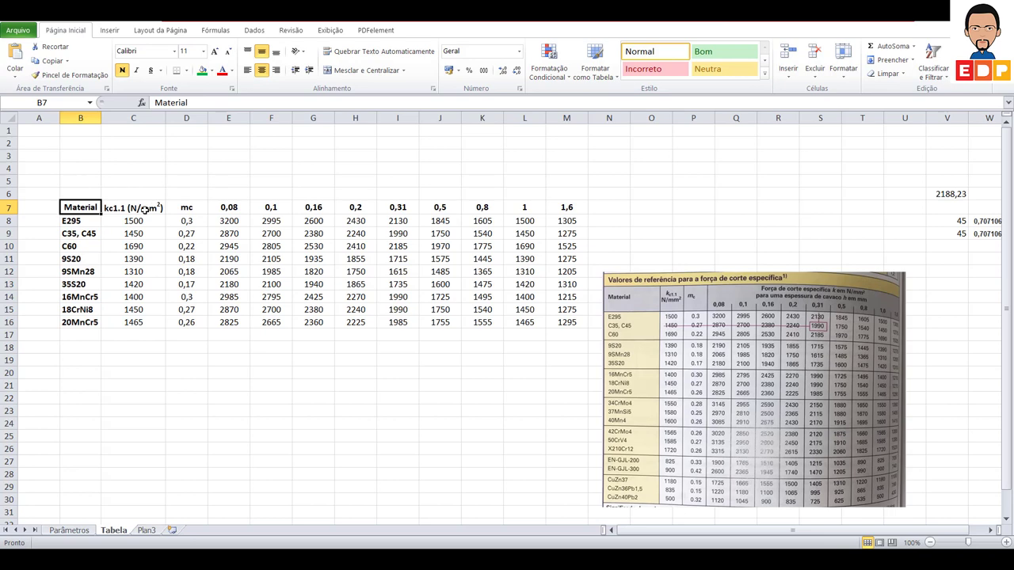
click(148, 208)
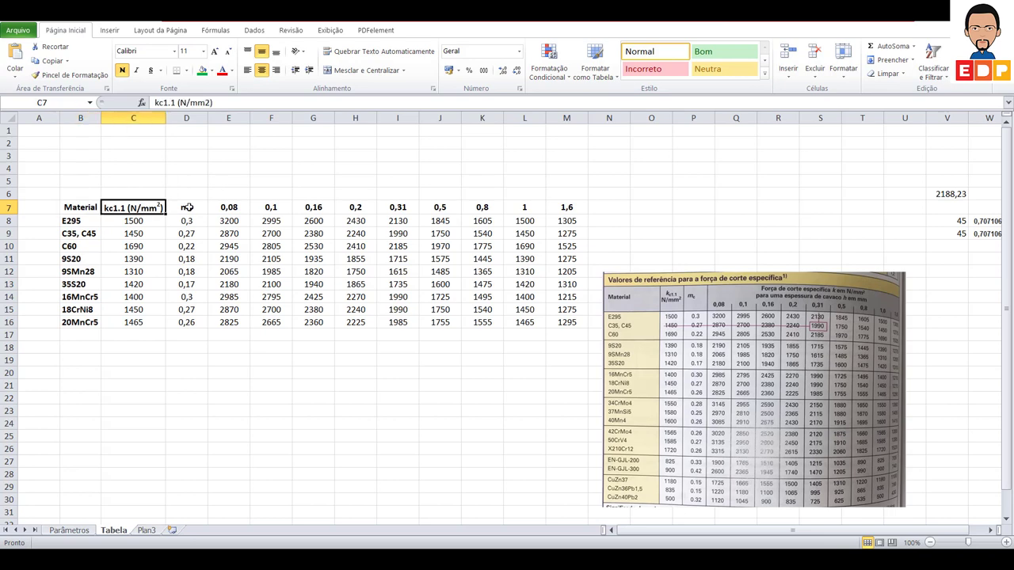
click(189, 207)
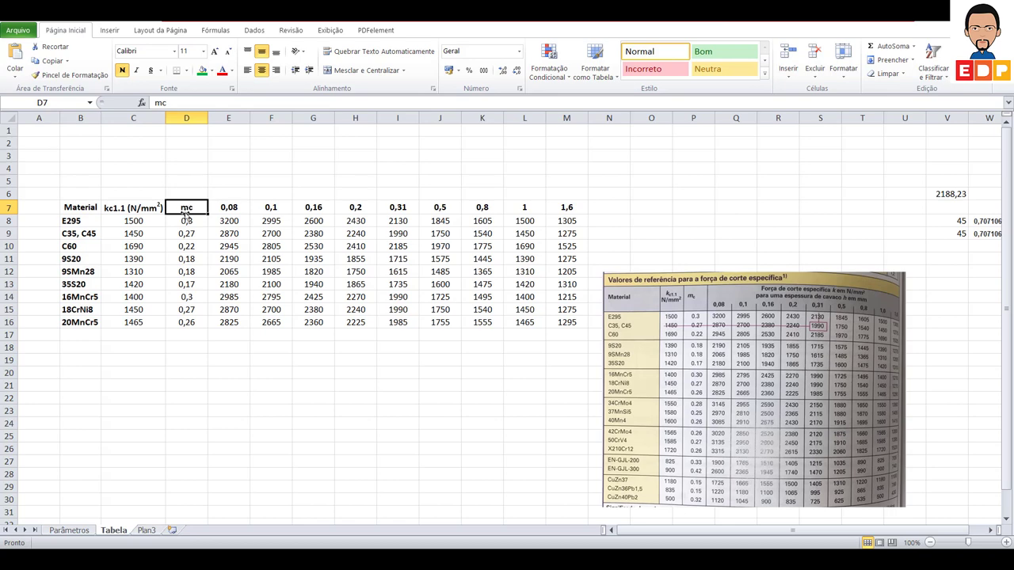
Format the '1.1' in the C7 header kc1.1 (N/mm²) as subscript
double_click(121, 207)
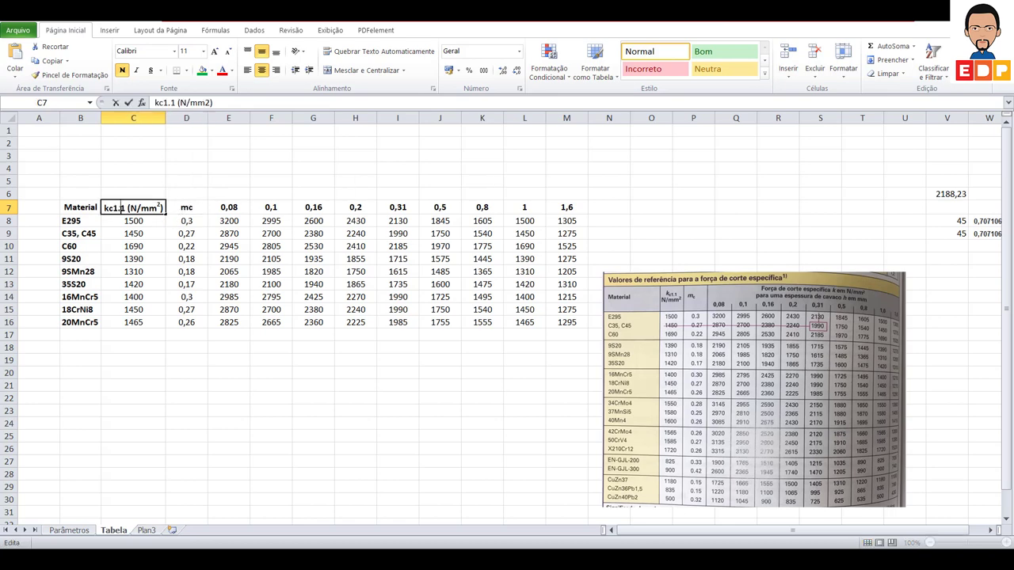
drag(114, 207, 125, 208)
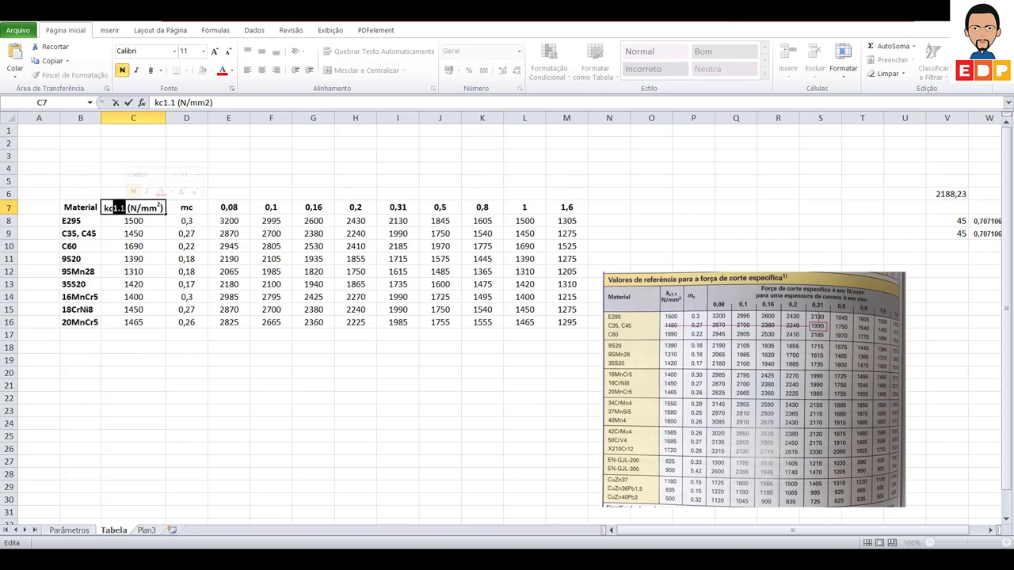
right_click(124, 209)
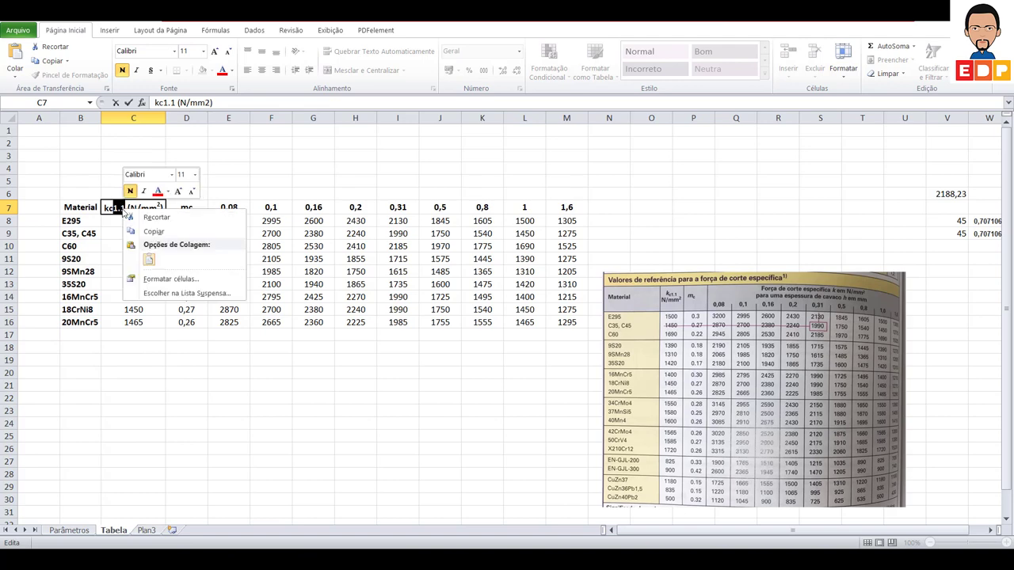
click(170, 279)
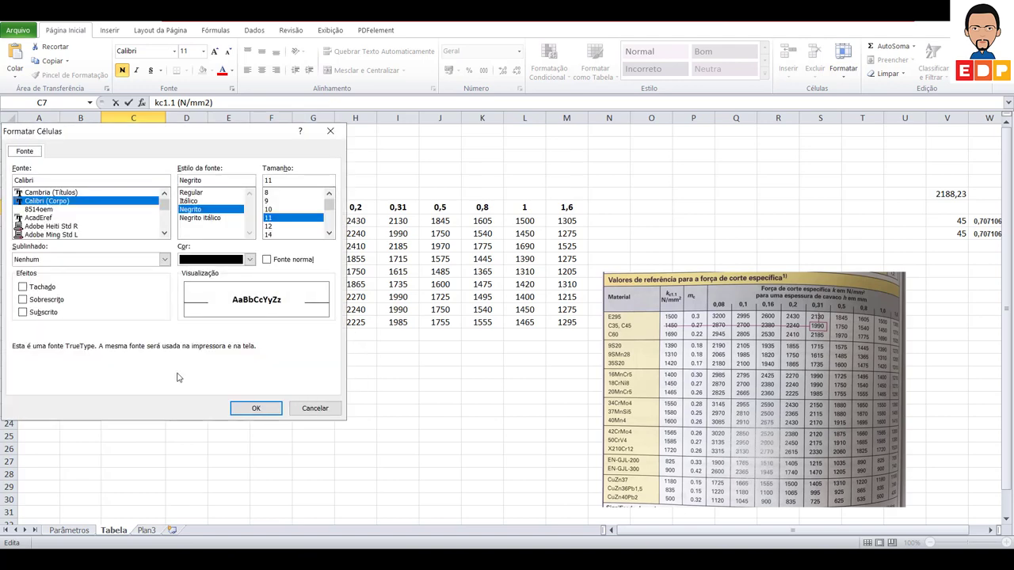
click(23, 312)
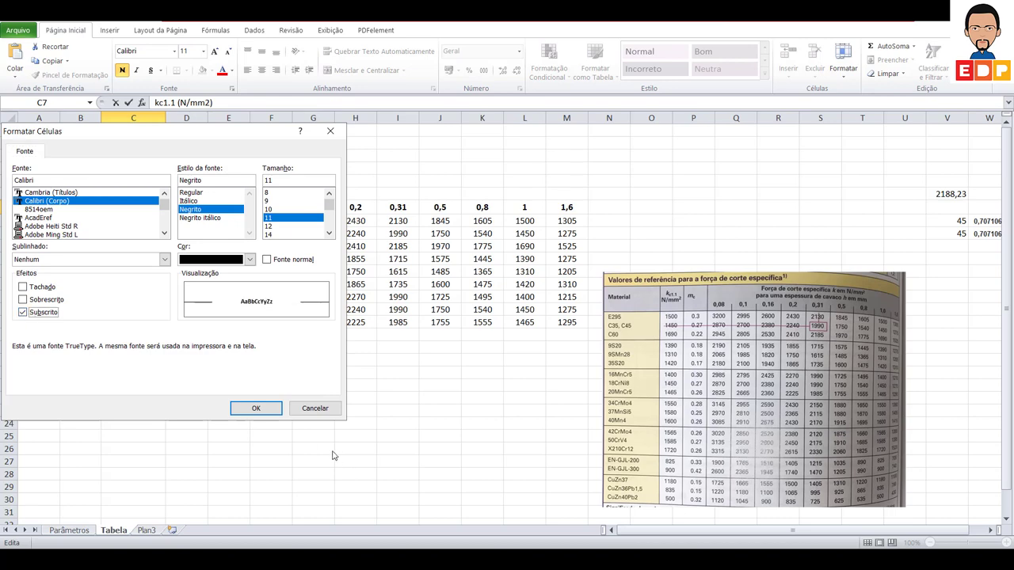
click(256, 408)
click(229, 411)
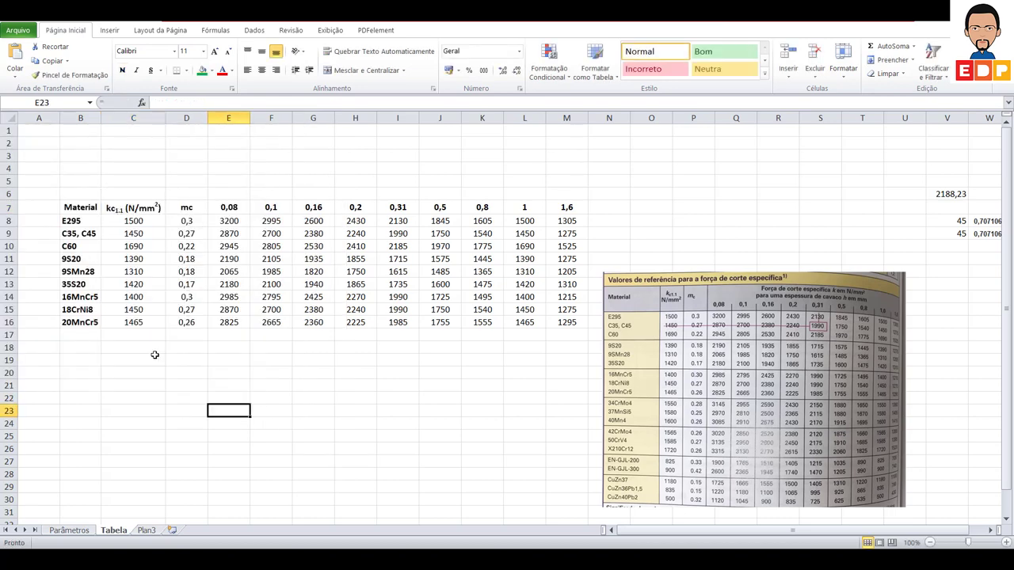
Select the material names in B8:B30 on Tabela, including spare rows below
click(83, 221)
drag(82, 244, 93, 321)
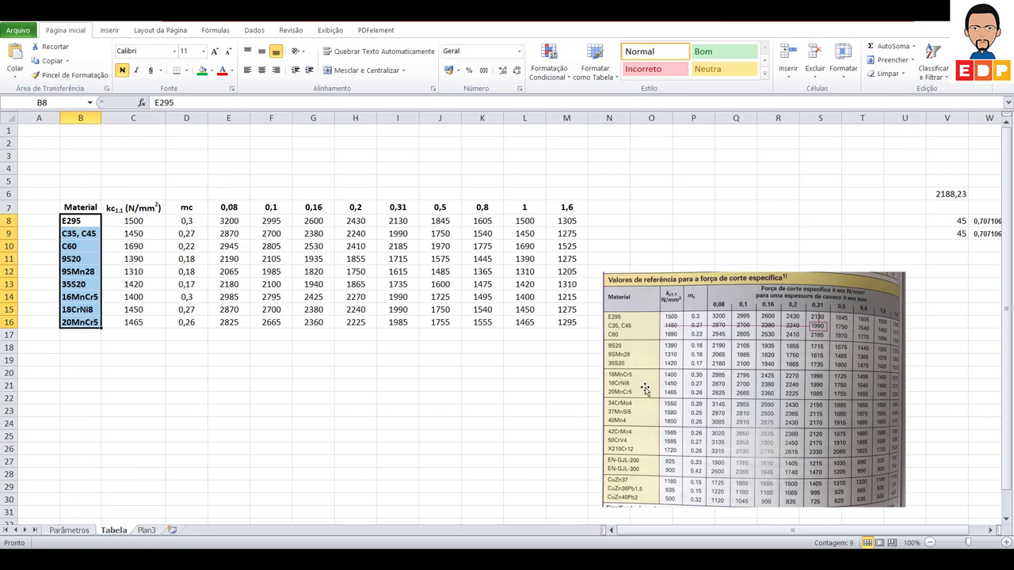
scroll(655, 426, down, 1)
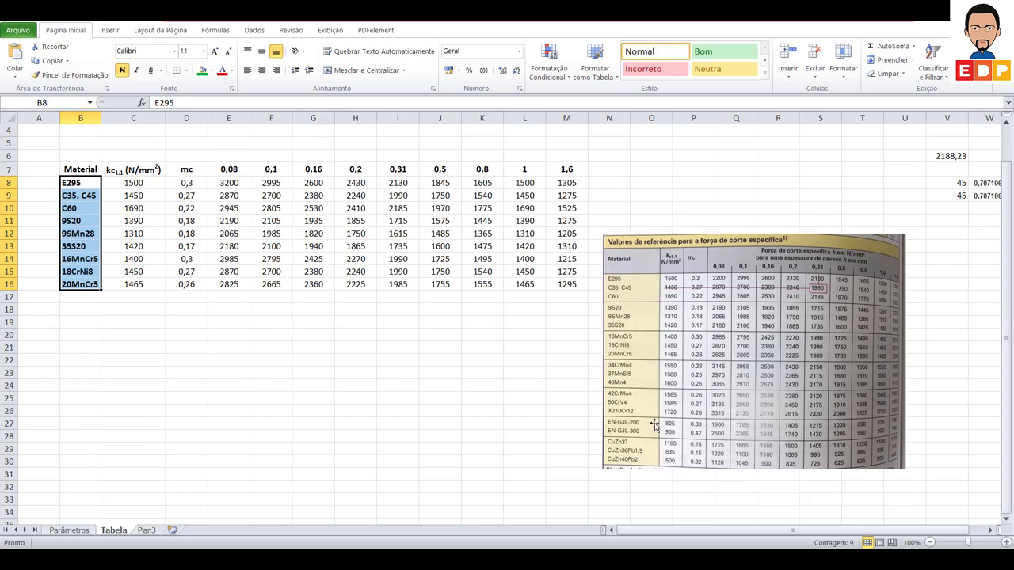
scroll(655, 420, up, 1)
drag(85, 221, 87, 499)
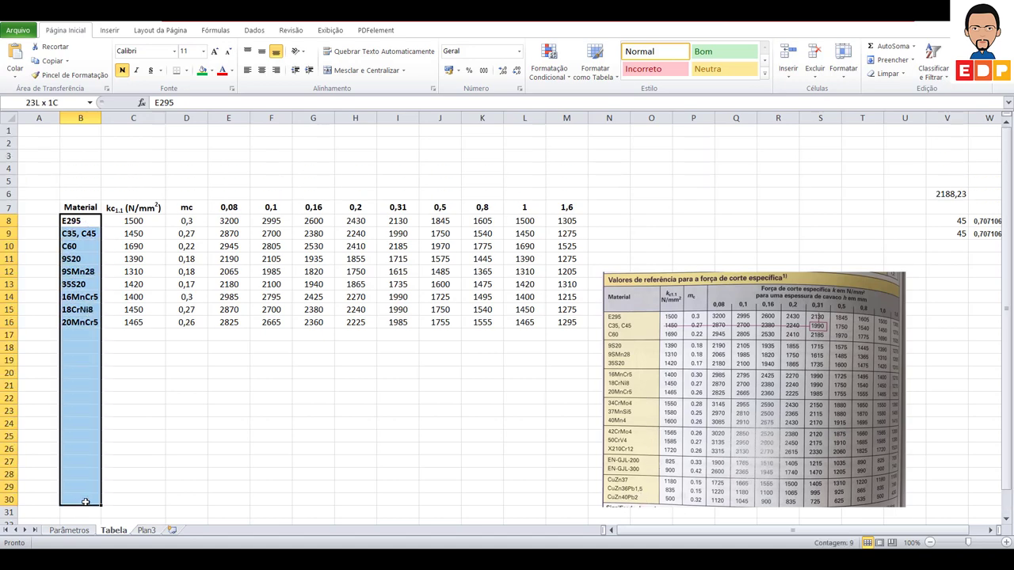
Name the selected range Material_a_ser_usinado in the Name Box
click(64, 104)
text(Mater)
text(ser)
text(sado)
key(Return)
click(202, 423)
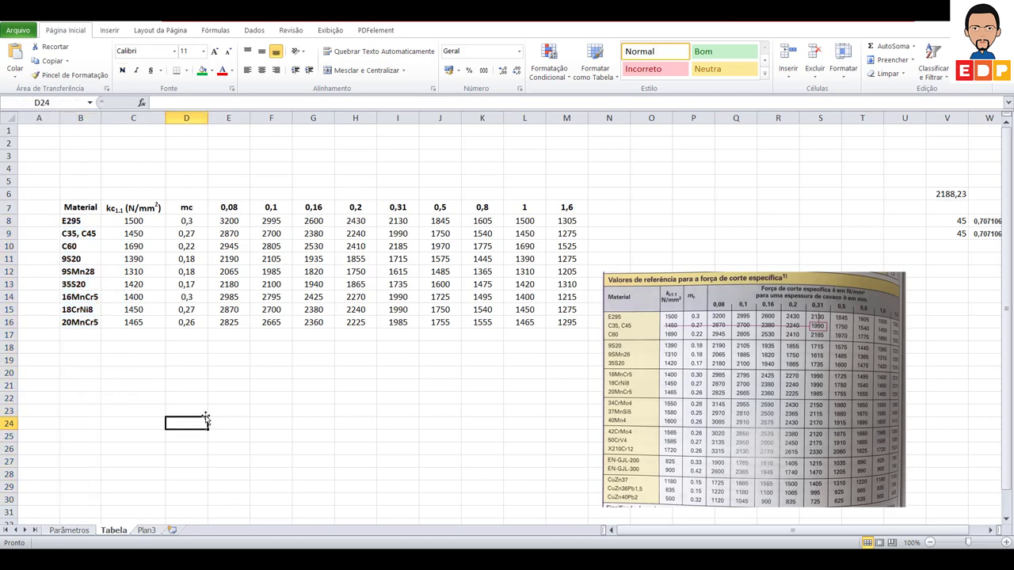
From the Parâmetros sheet, jump to Material_a_ser_usinado via the Name Box to test it
click(70, 531)
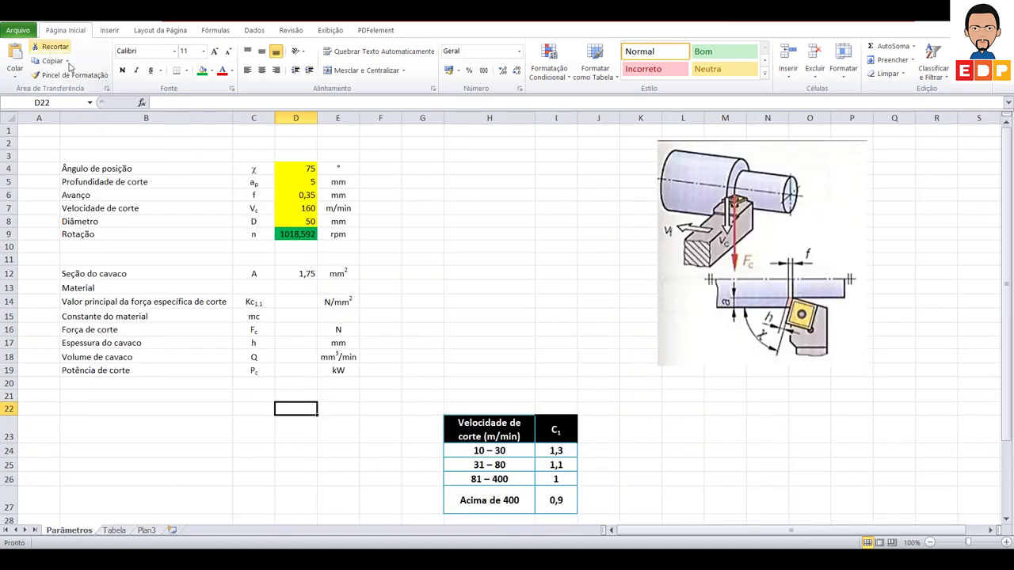
click(71, 106)
text(ma)
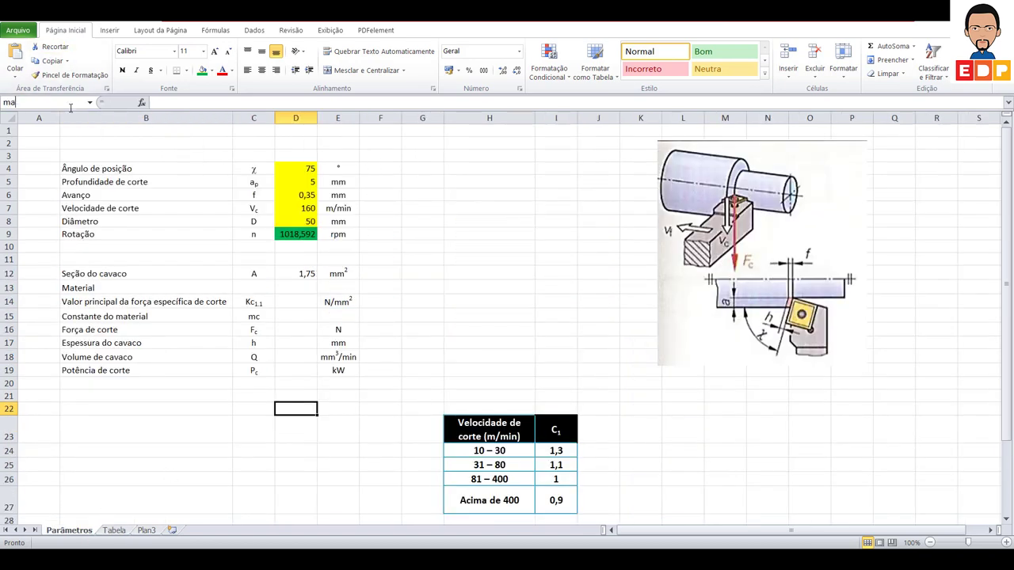
text(terial)
key(BackSpace)
key(BackSpace)
key(BackSpace)
key(BackSpace)
key(BackSpace)
text(erial)
text(nado)
key(Return)
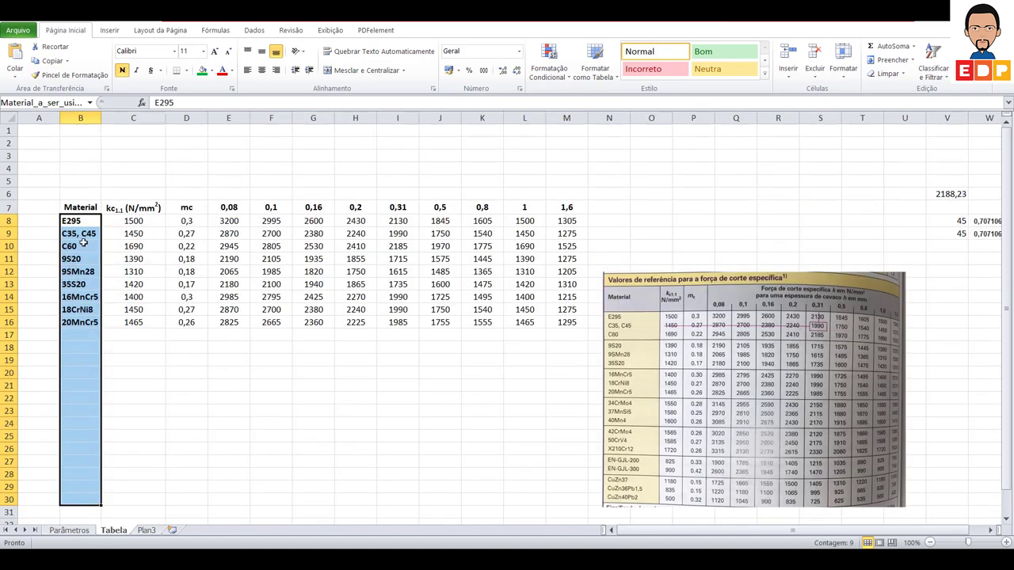
On Parâmetros, draw a Combo Box form control across B13–C13 beside Material
click(81, 531)
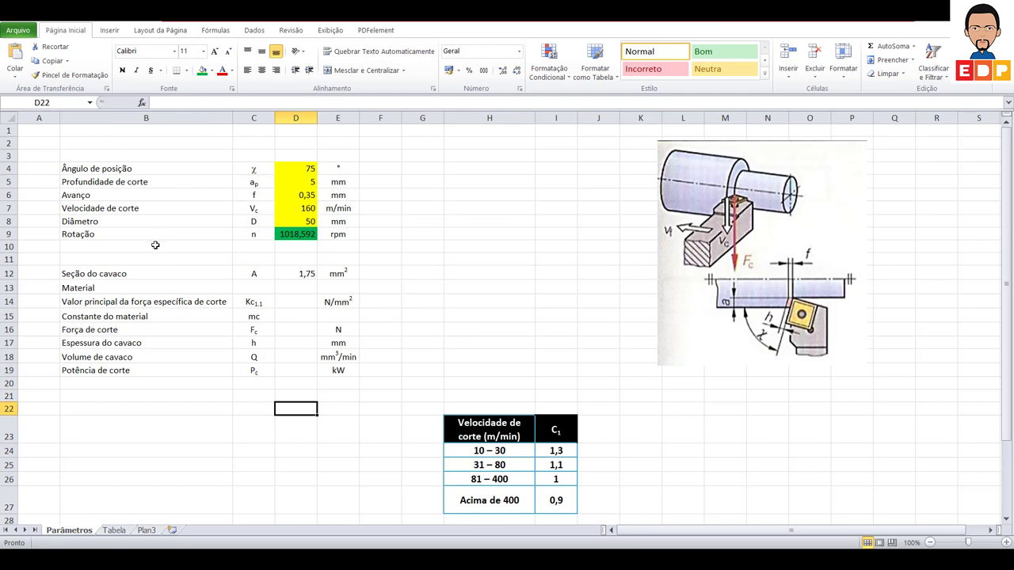
drag(252, 287, 318, 286)
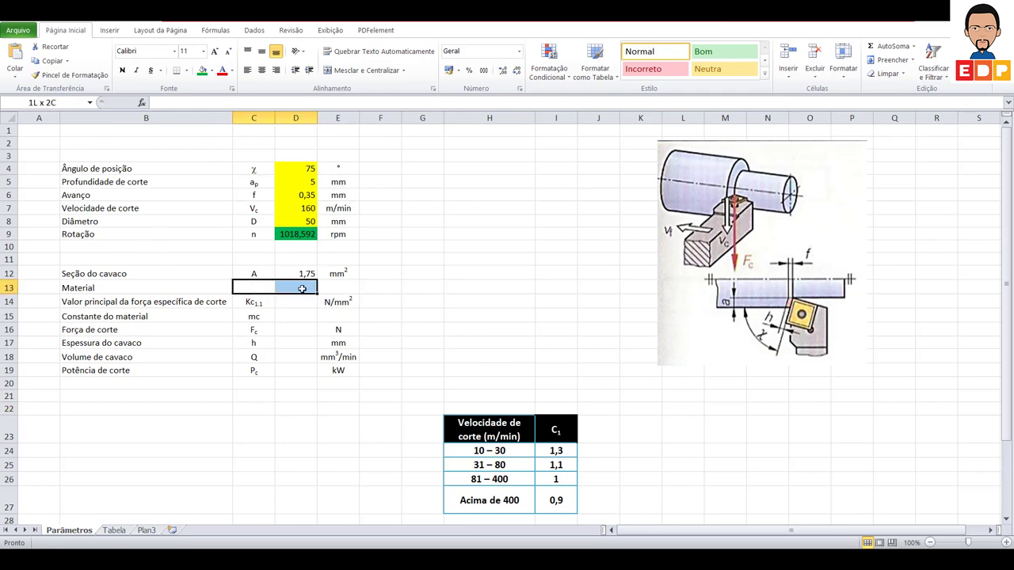
click(420, 315)
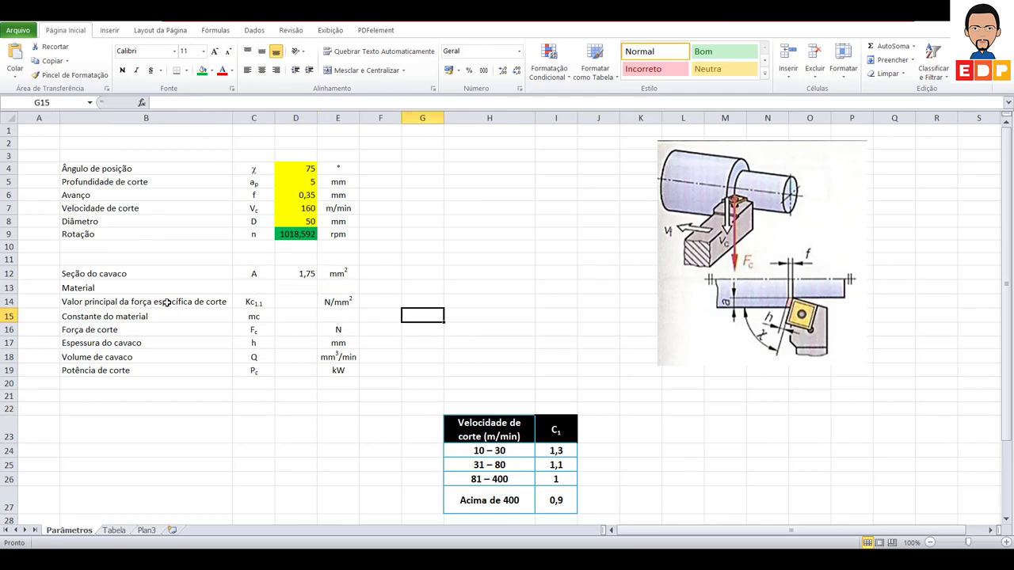
click(262, 289)
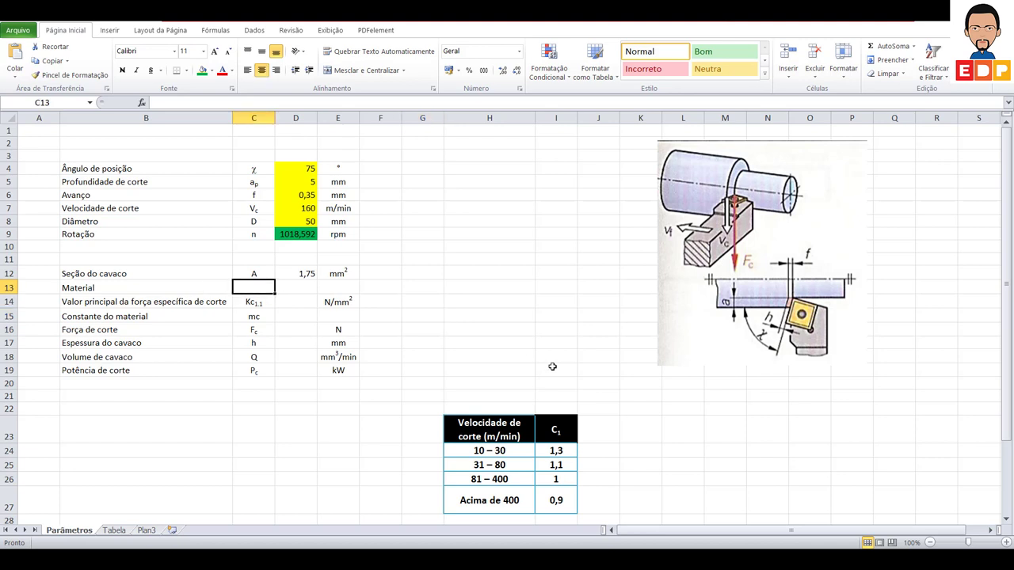
click(526, 333)
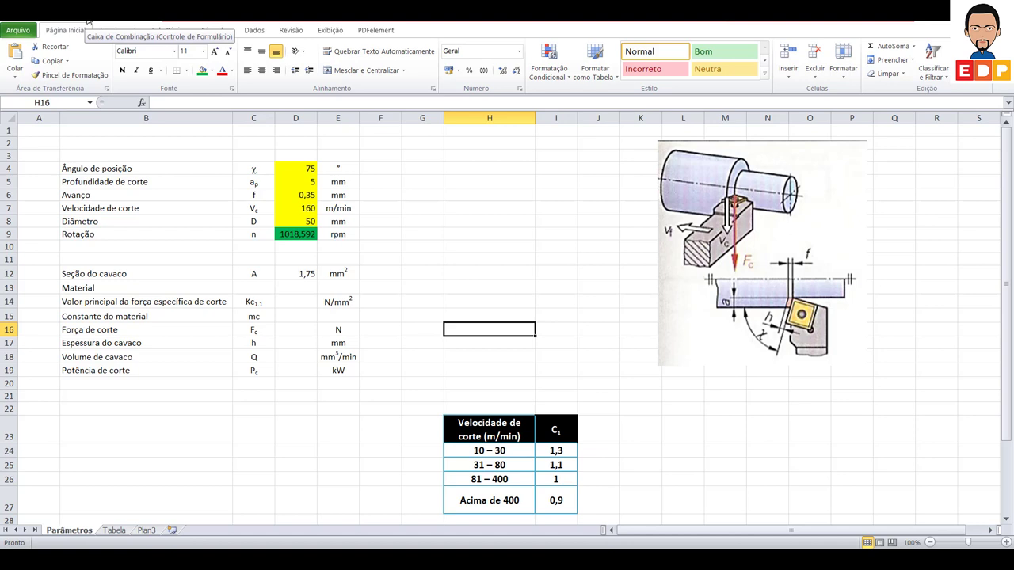
click(88, 22)
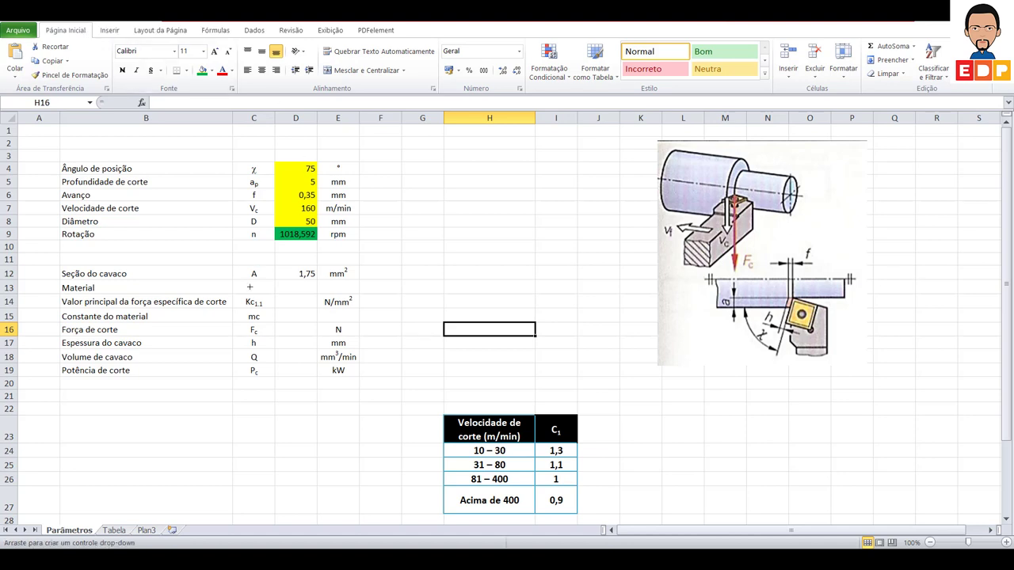
mouse_move(232, 280)
mouse_down()
mouse_move(275, 293)
mouse_move(143, 292)
mouse_up()
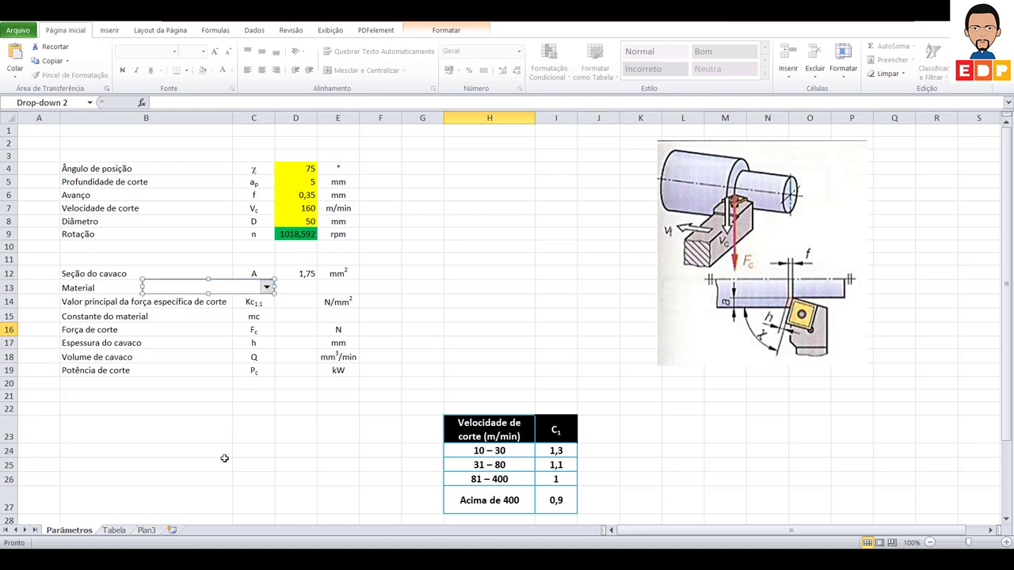
Set the combo box input range to Material_a_ser_usinado, cell link $A$13, with 3D shading
click(225, 463)
right_click(197, 289)
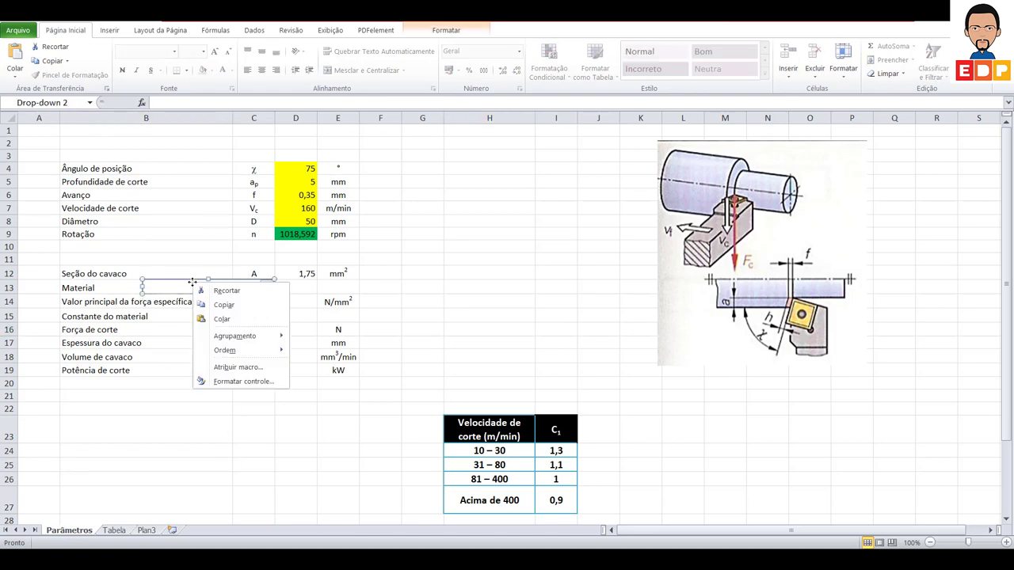
click(262, 383)
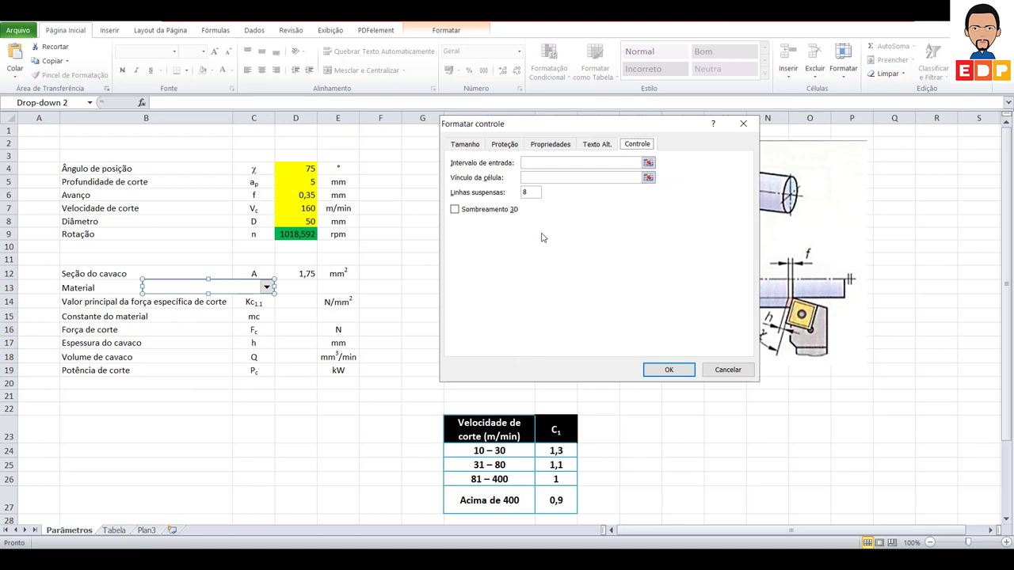
click(554, 164)
text(Material_a_ser_usinado)
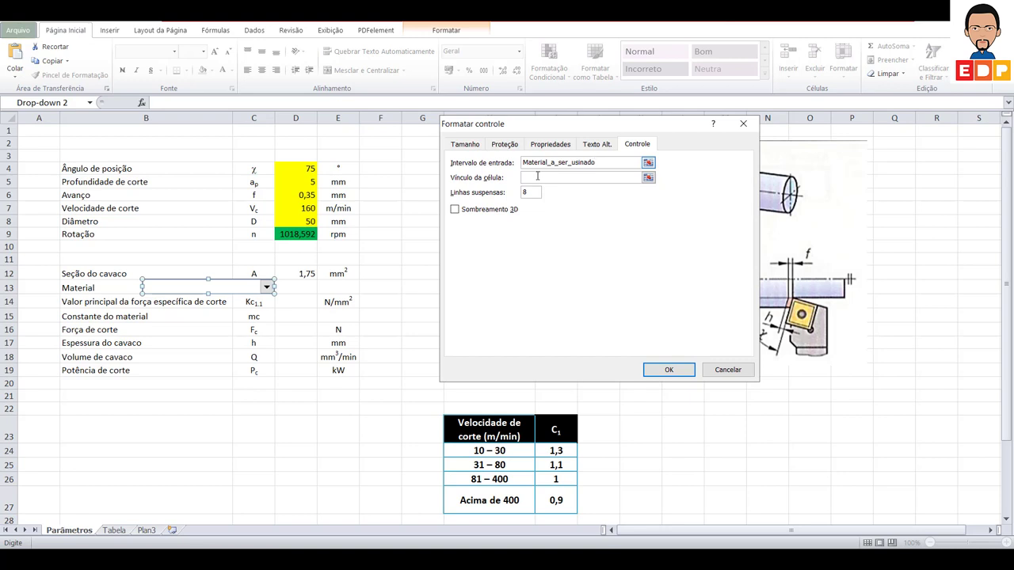
click(580, 176)
click(38, 288)
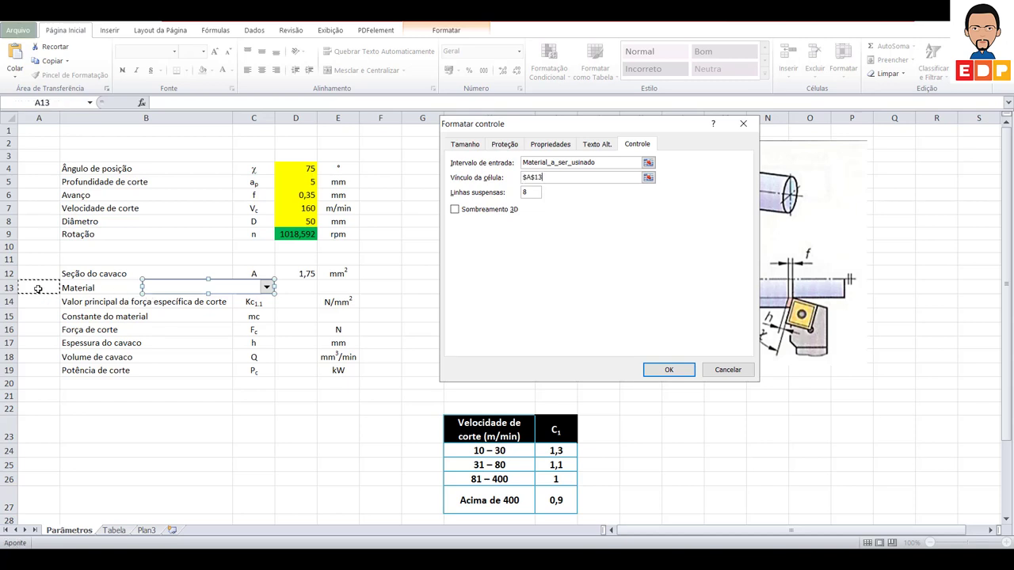
click(456, 210)
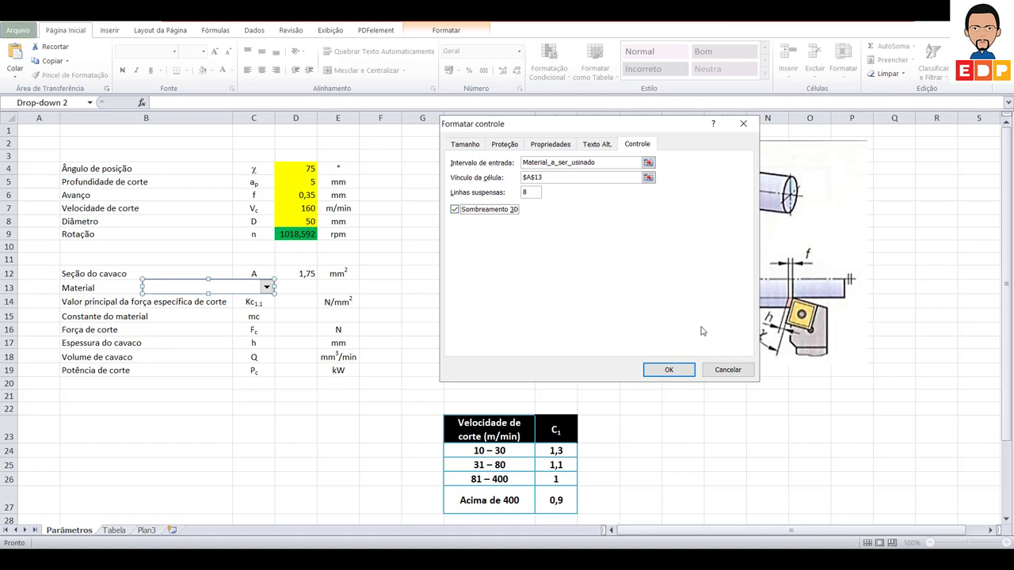
click(668, 370)
click(210, 420)
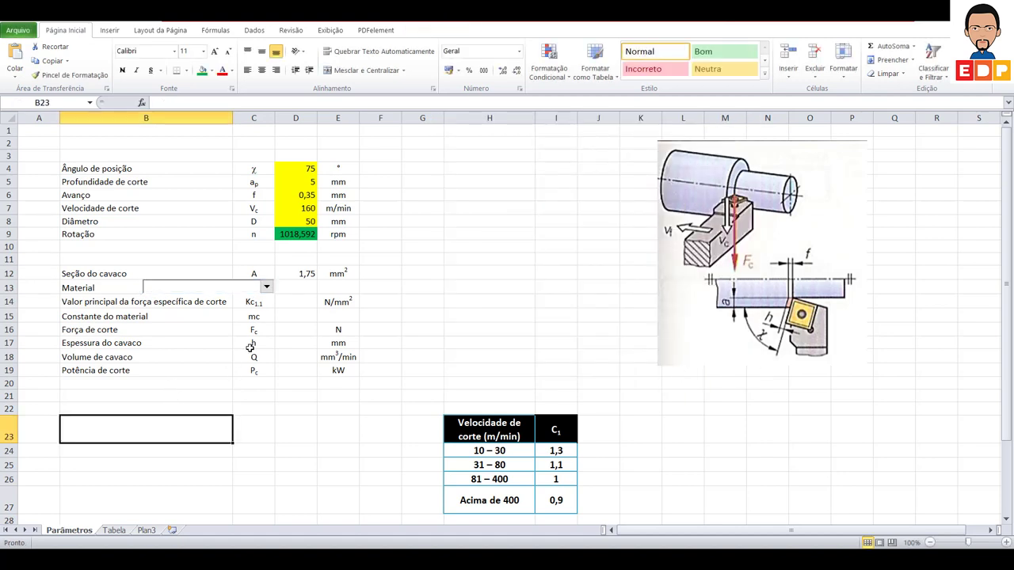
Choose E295 in the Material drop-down and confirm A13 shows index 1
click(266, 287)
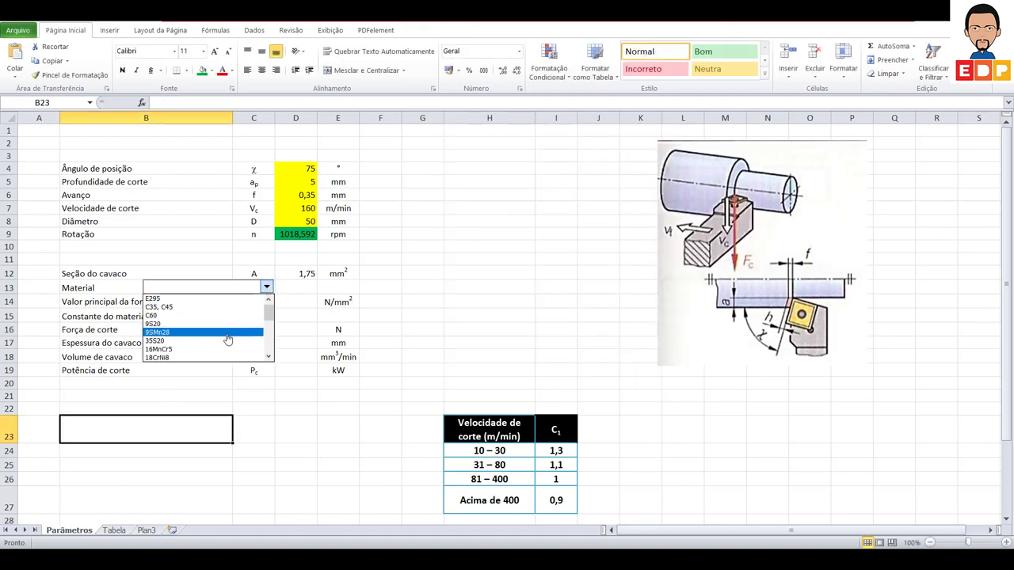
click(212, 299)
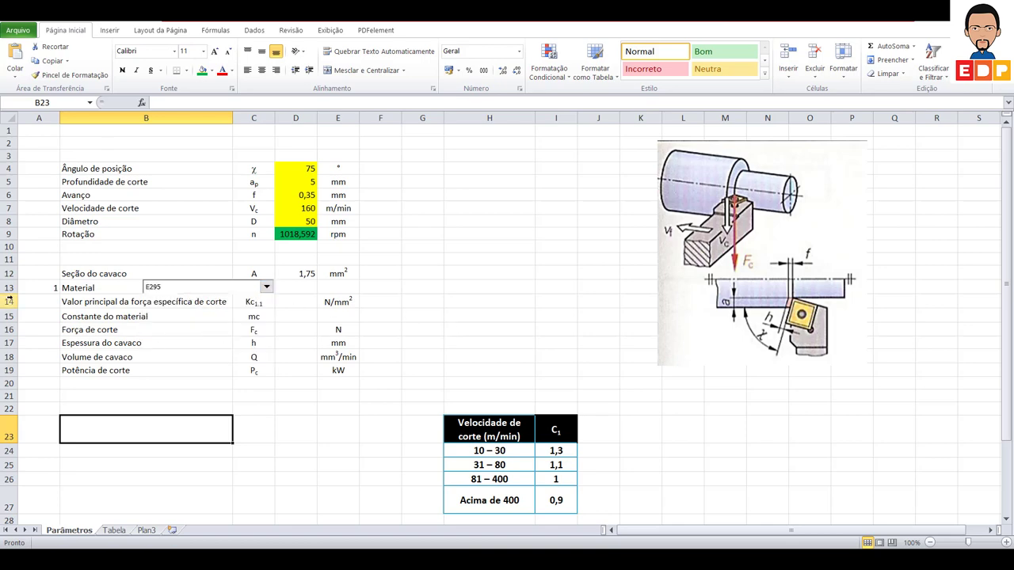
click(43, 290)
click(147, 407)
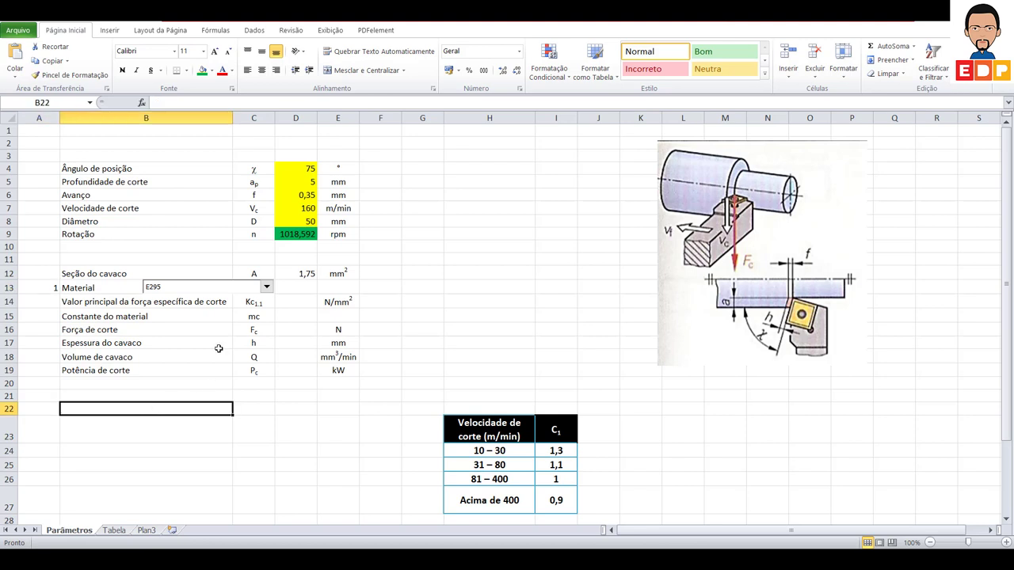
Shrink the drop-down to fit within column B and widen column C to 15,78
right_click(215, 288)
key(Escape)
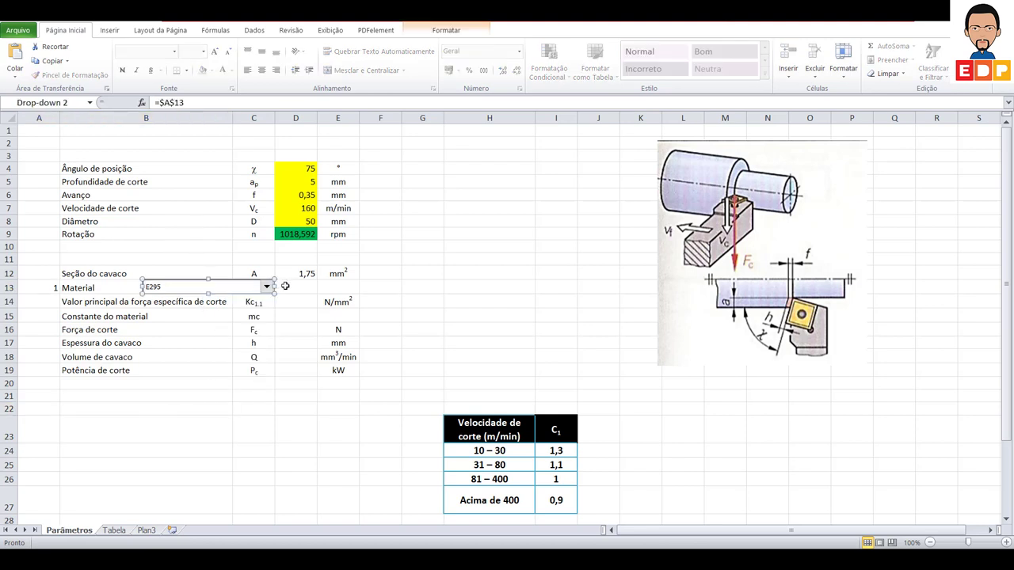
drag(274, 293, 205, 291)
click(254, 396)
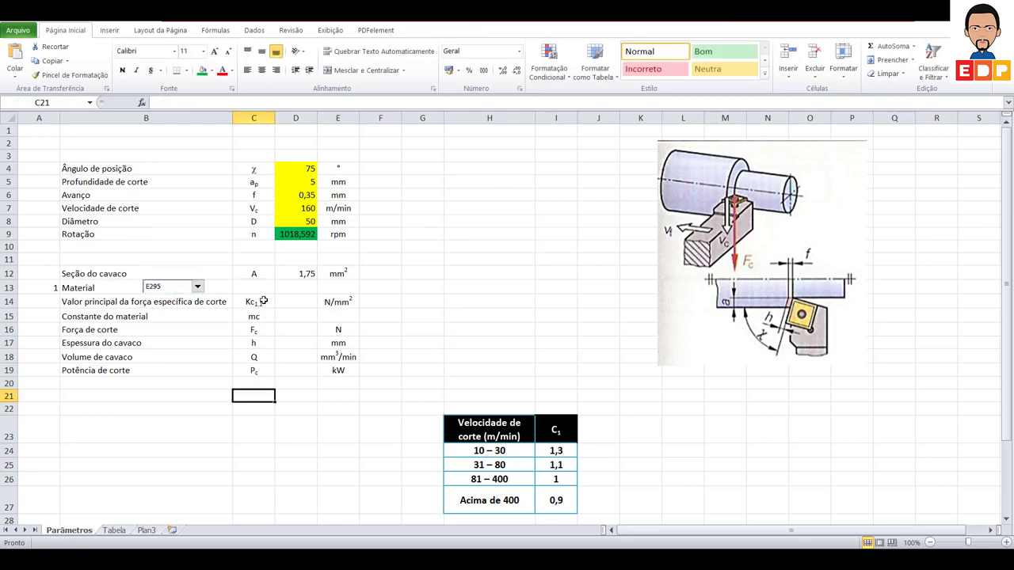
click(269, 291)
drag(275, 118, 316, 118)
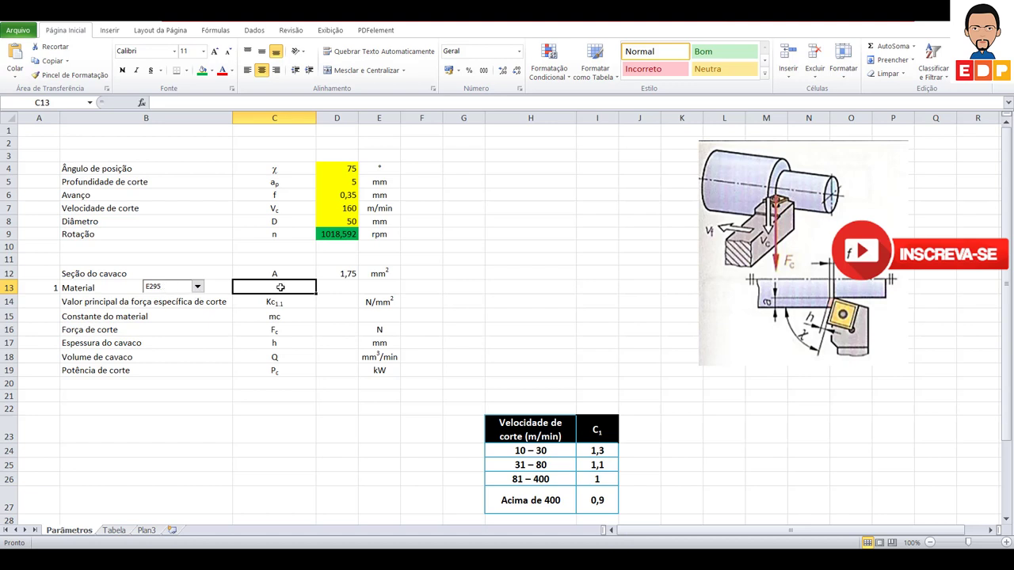
Enter =ÍNDICE(Material_a_ser_usinado;A13) in C13 to show the chosen material's name
text(=índic)
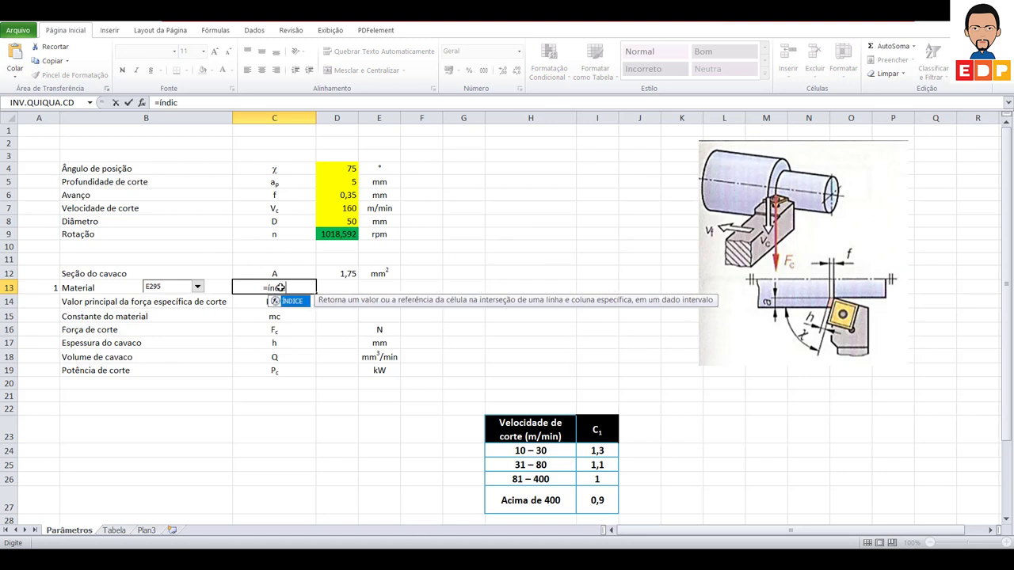
text(e()
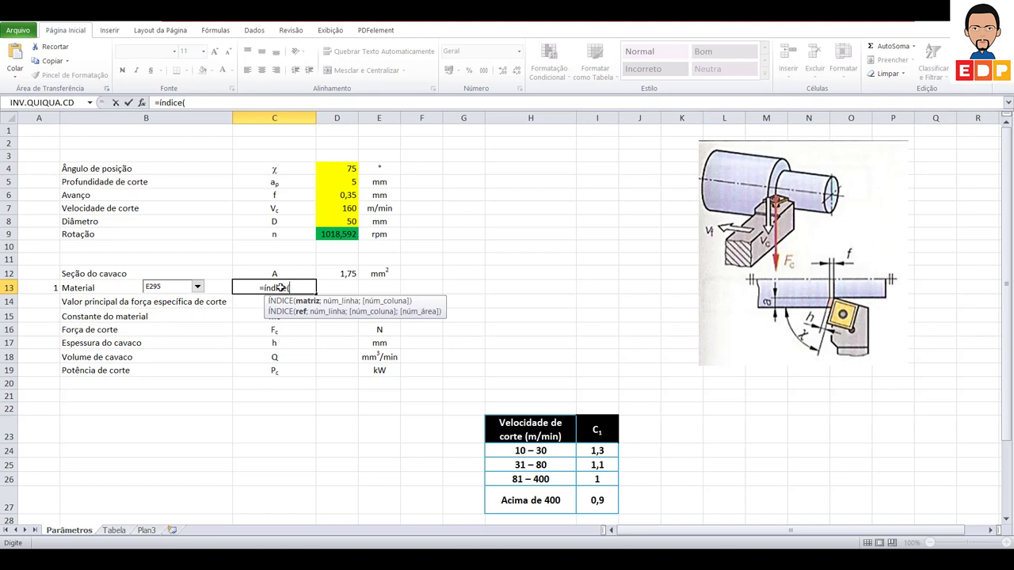
text(M)
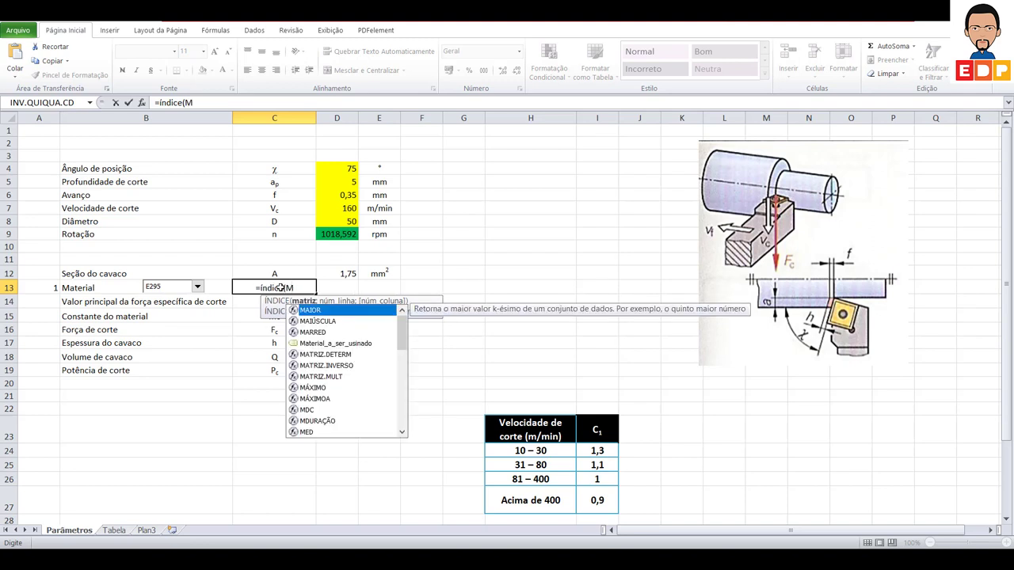
double_click(330, 345)
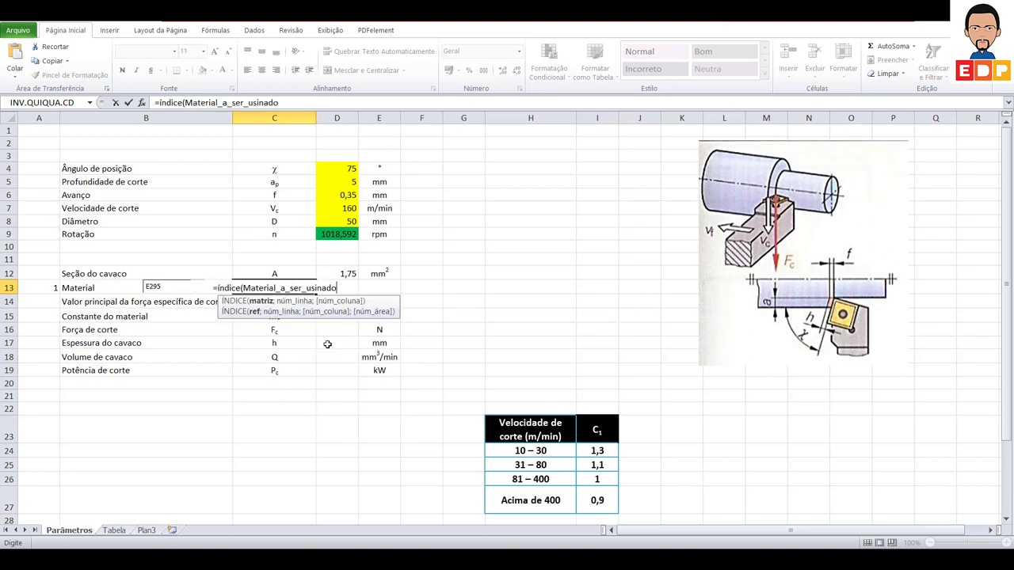
text(;)
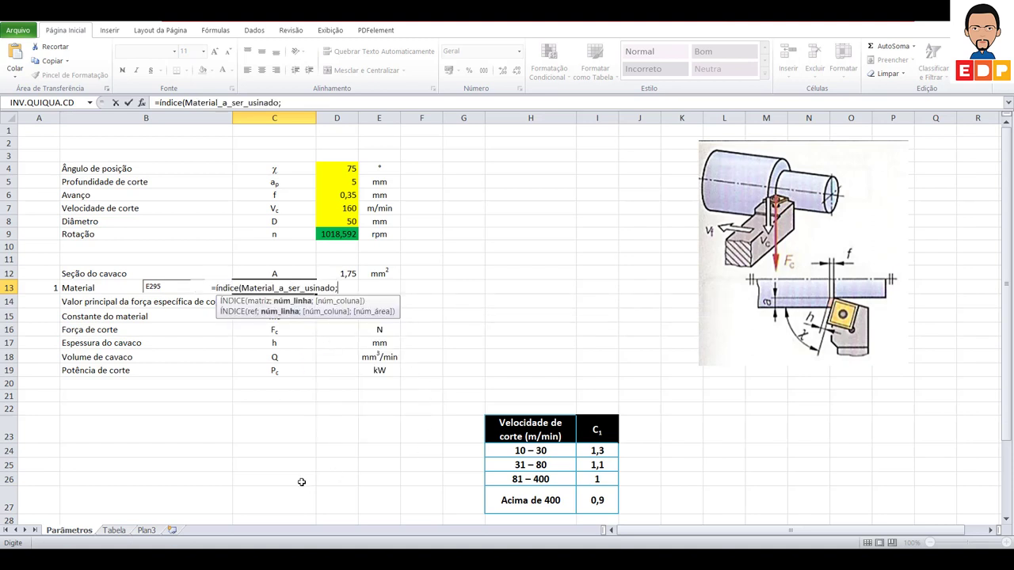
click(51, 289)
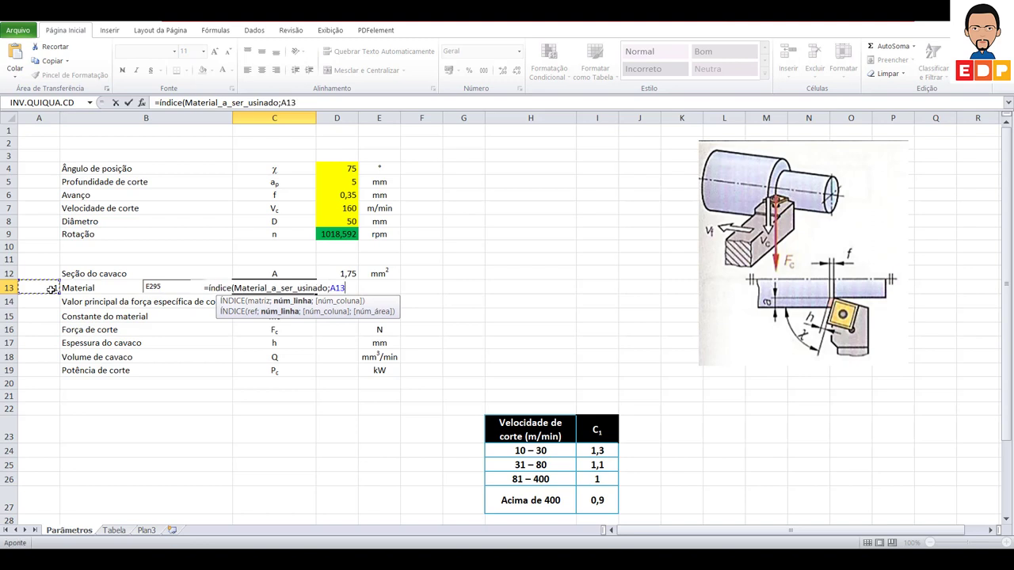
text())
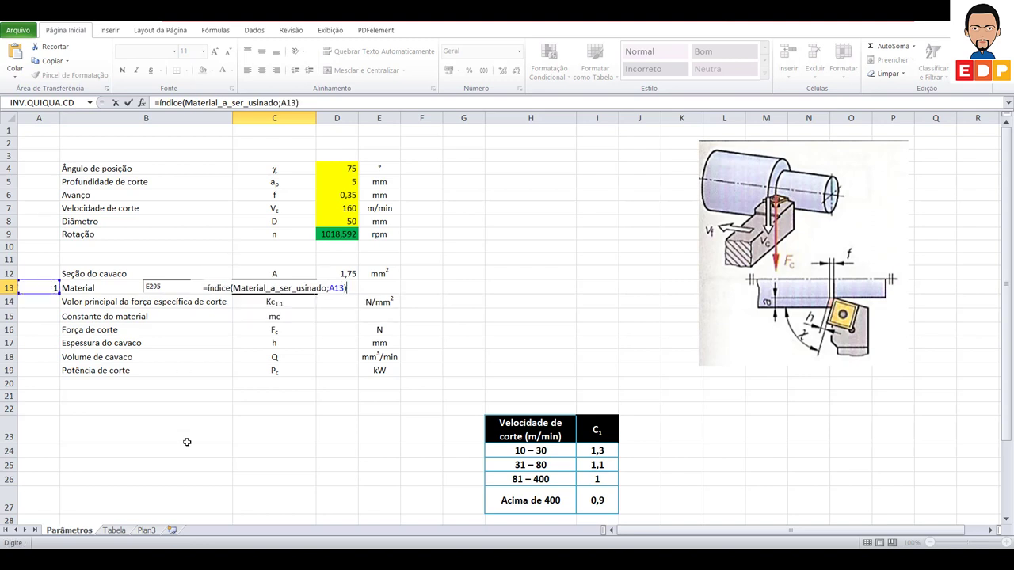
key(Return)
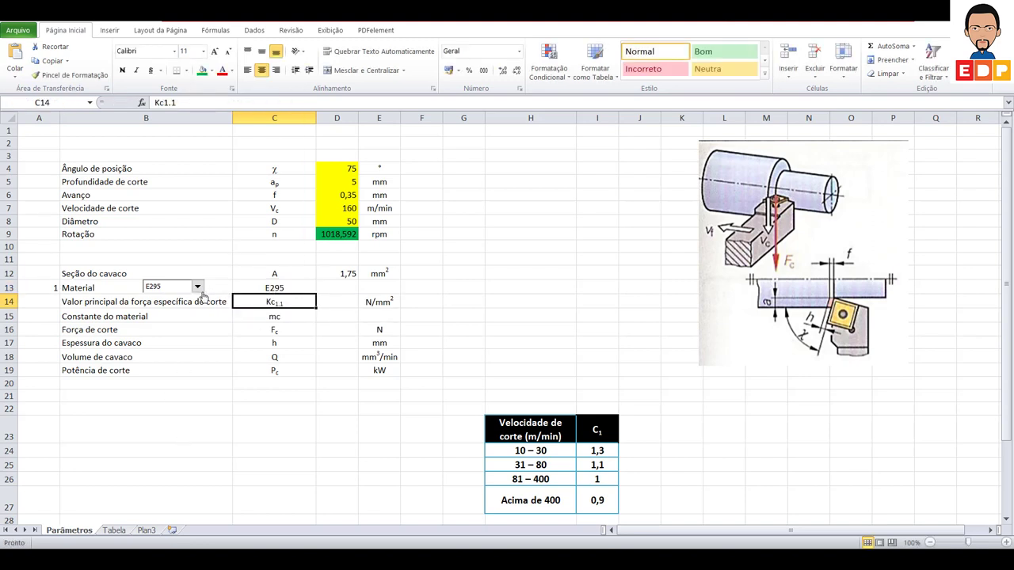
Test the drop-down by choosing C35, C45, then 9S20, then 35S20
click(198, 287)
click(182, 305)
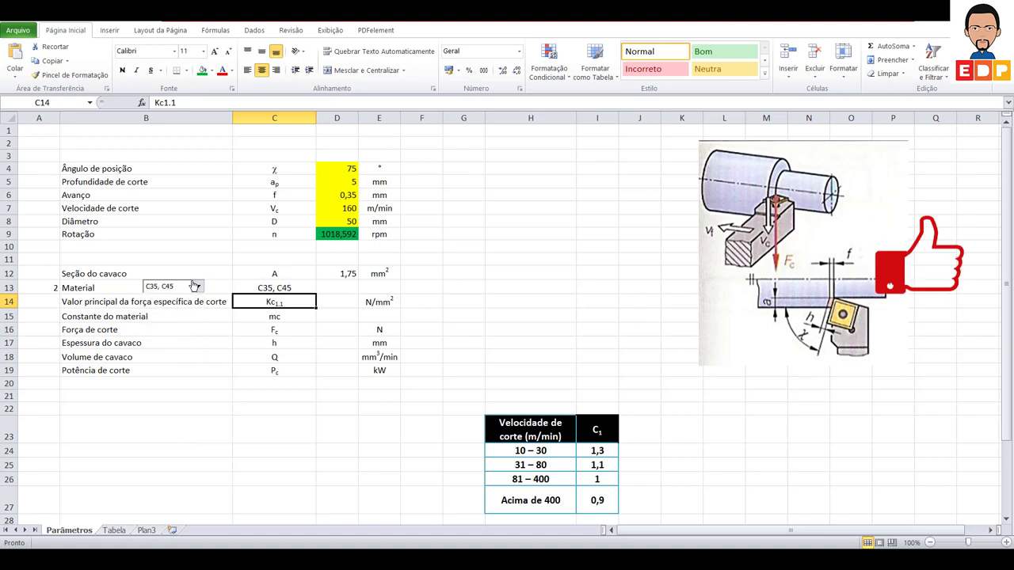
click(198, 287)
click(170, 315)
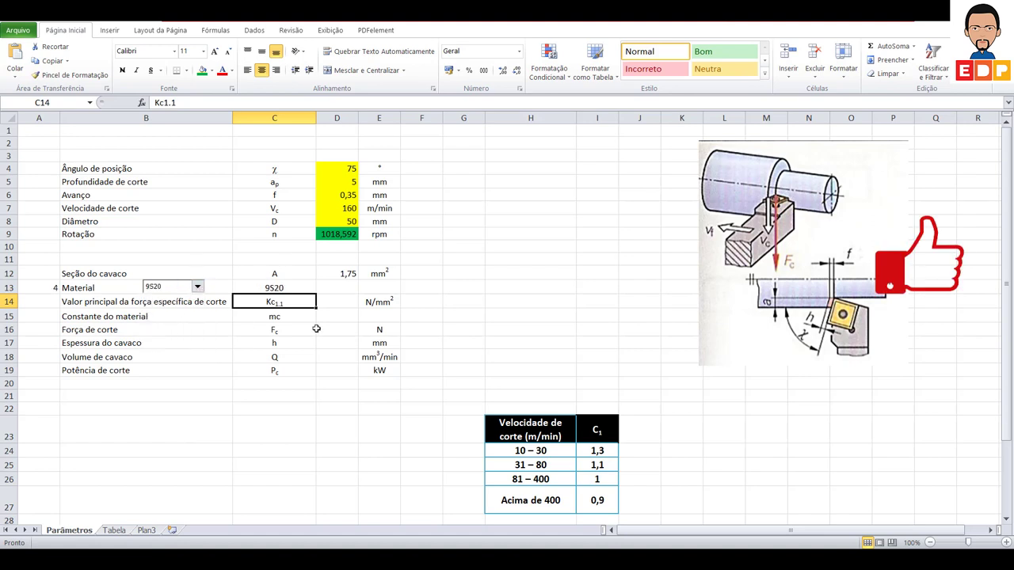
click(279, 289)
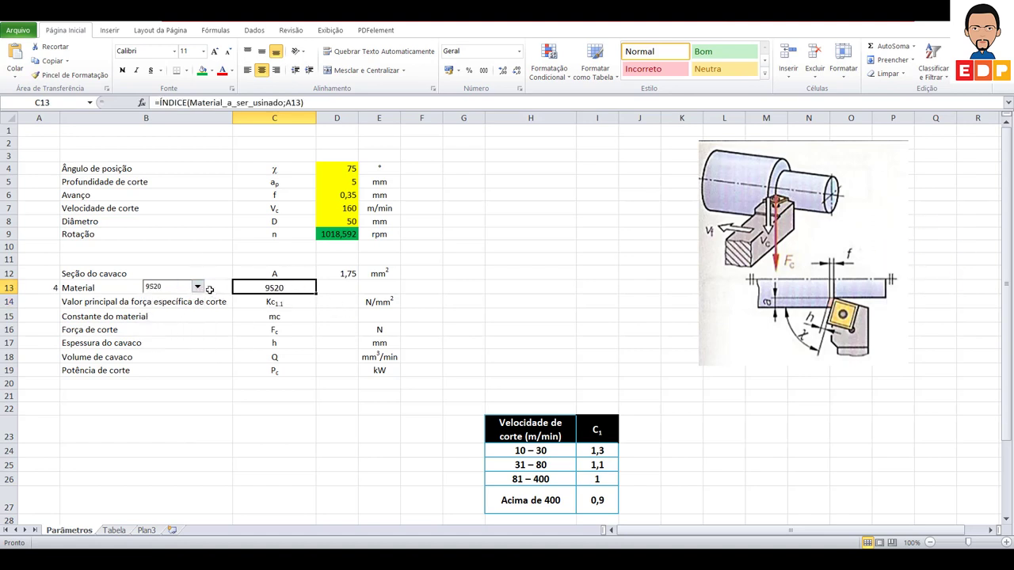
click(198, 288)
click(186, 321)
click(276, 447)
click(284, 286)
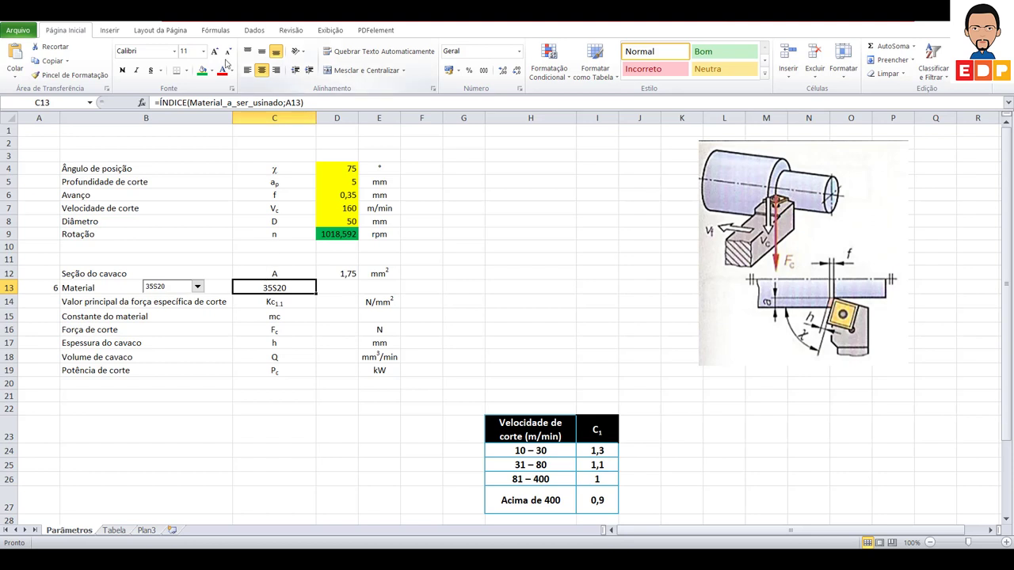
Fill C13 green, then switch the material to 18CrNi8 and back to C35, C45
click(203, 71)
click(309, 442)
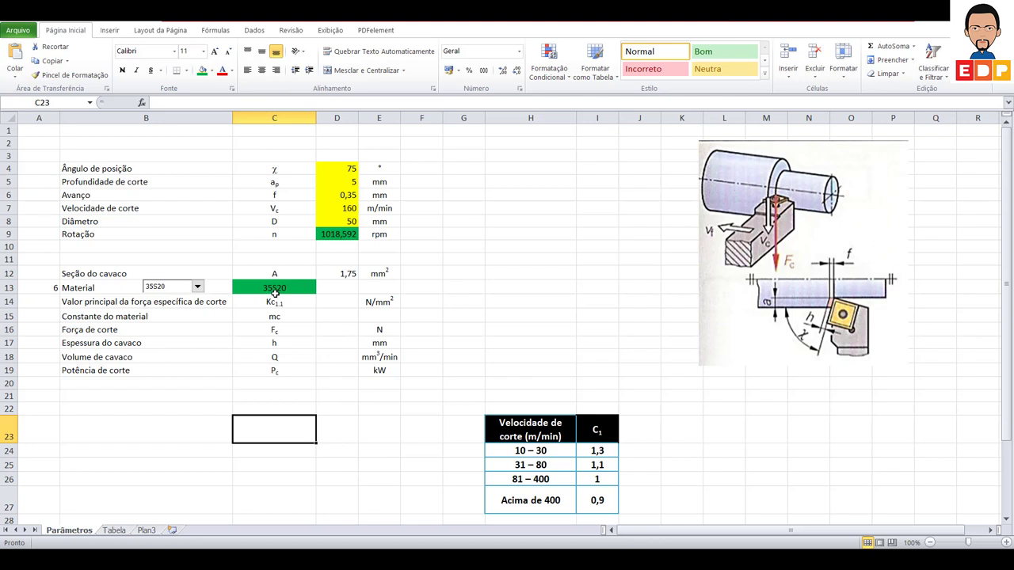
click(198, 287)
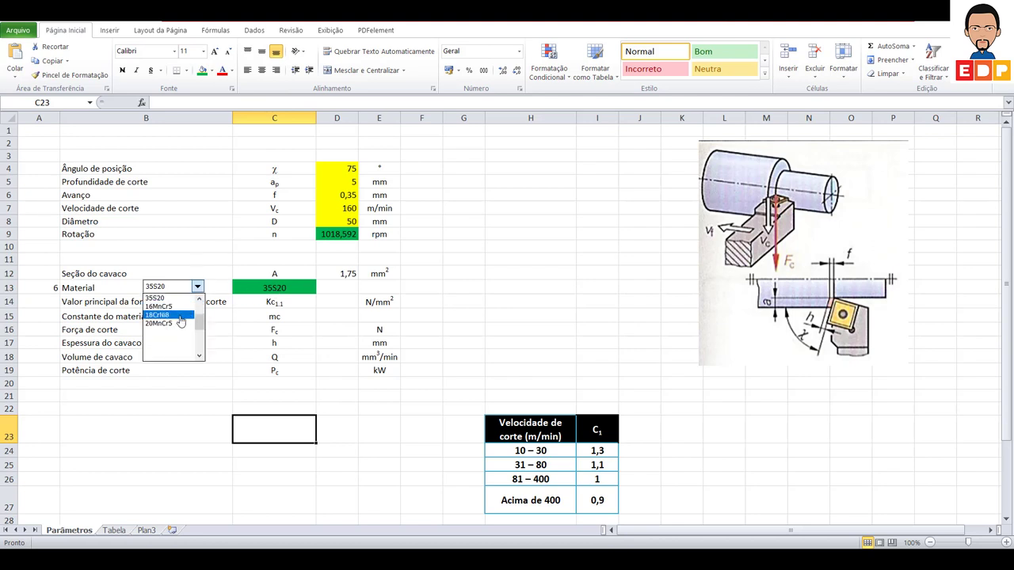
click(181, 316)
click(198, 290)
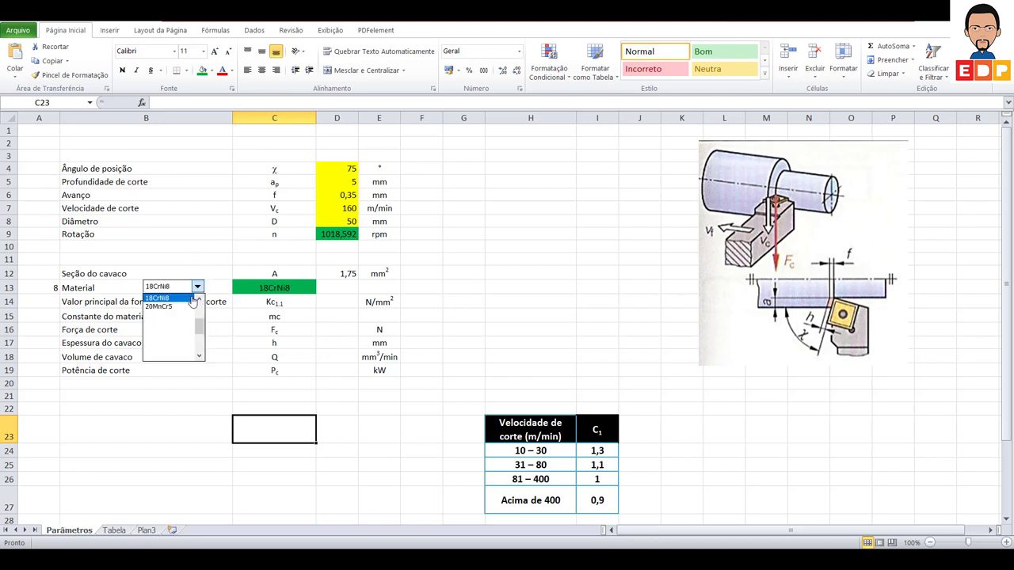
scroll(178, 309, up, 3)
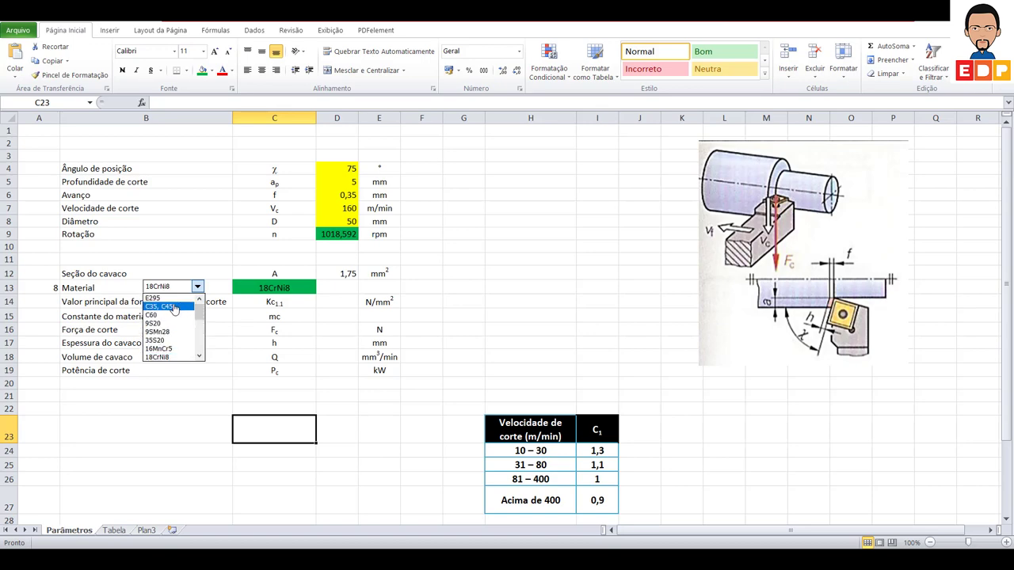
click(174, 307)
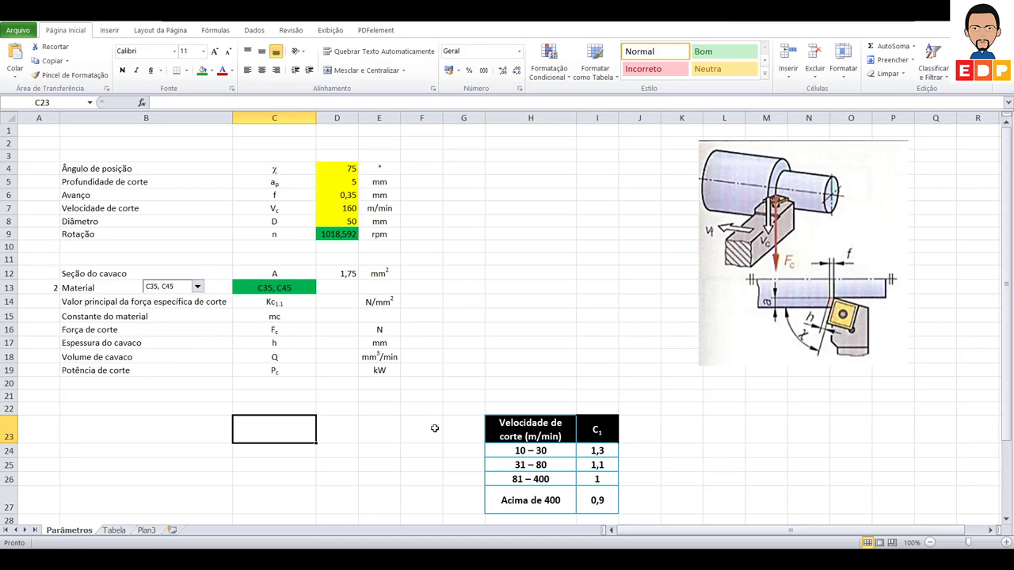
click(336, 300)
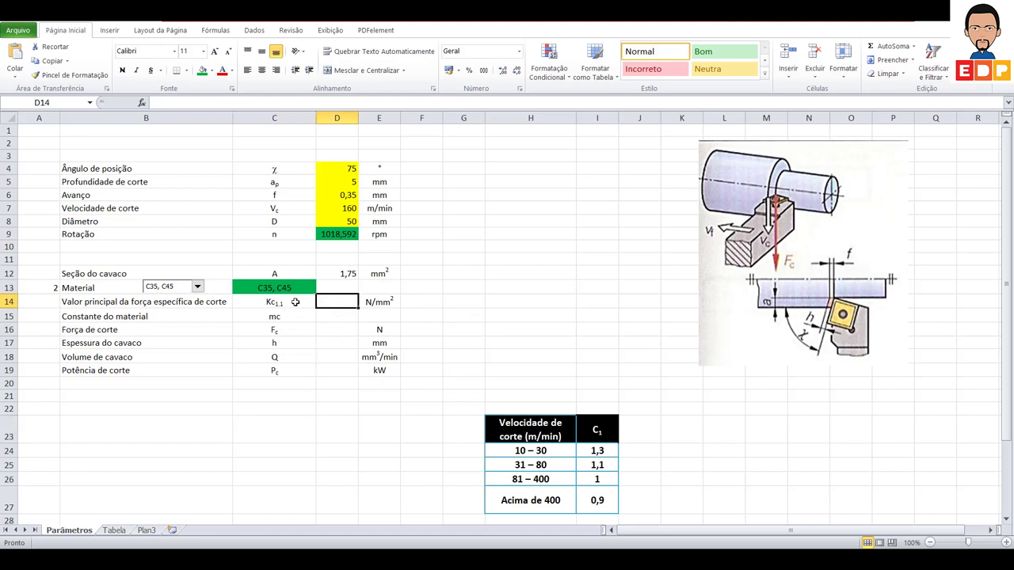
On the Tabela sheet, look over the kc1.1 values and jump to the existing Material_a_ser_usado range
click(117, 530)
click(143, 222)
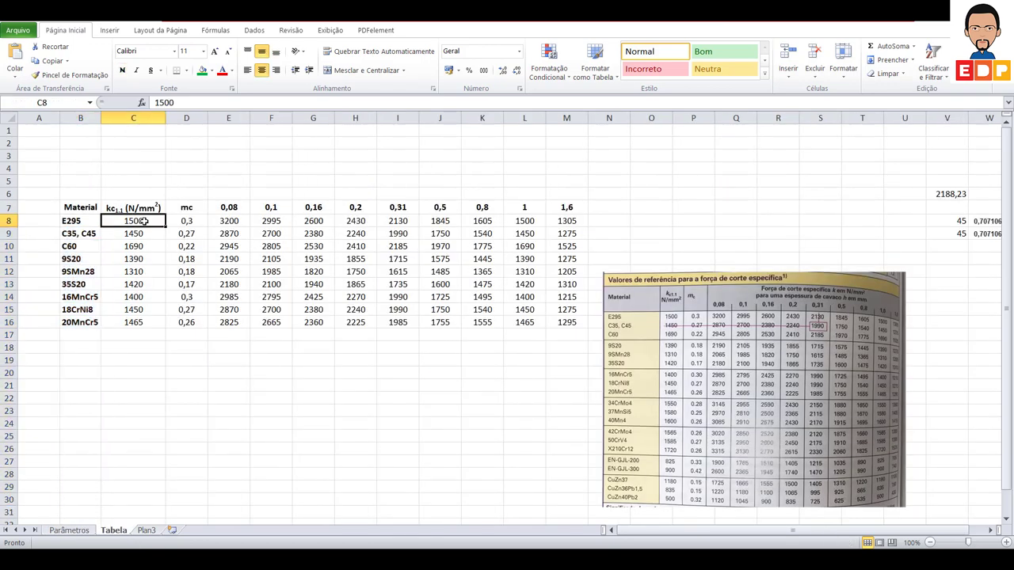
drag(143, 222, 136, 325)
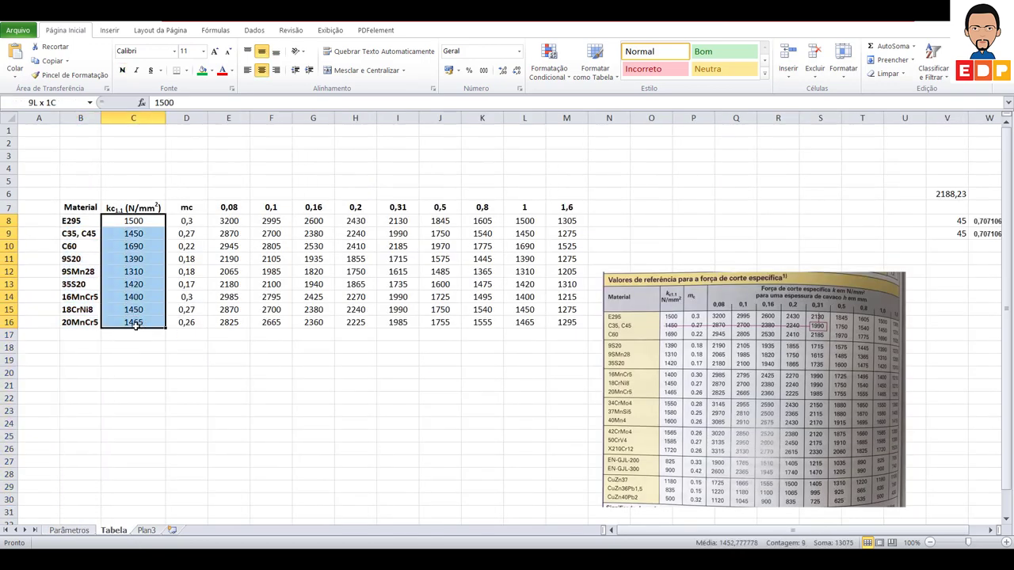
click(84, 531)
click(118, 531)
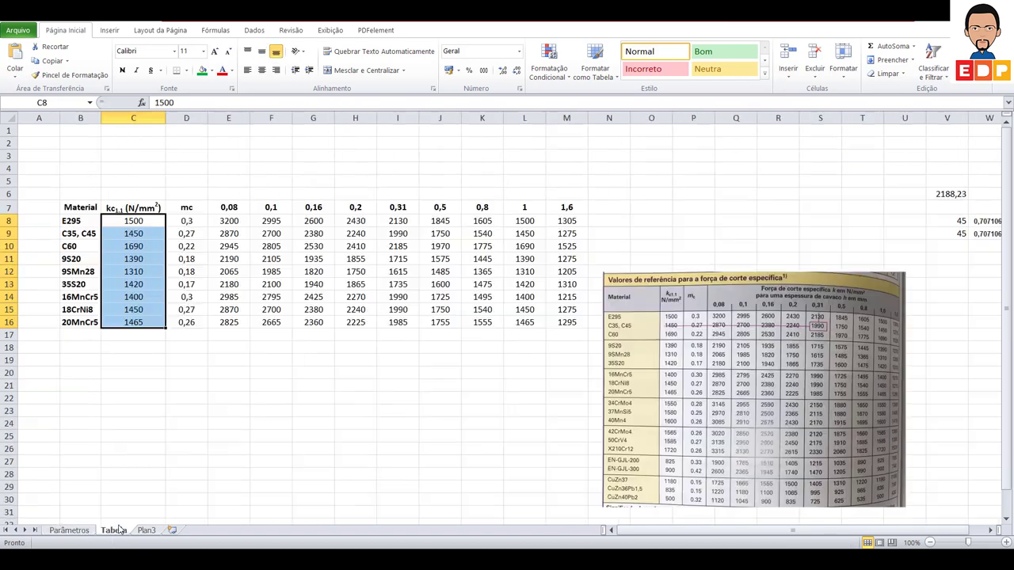
click(61, 103)
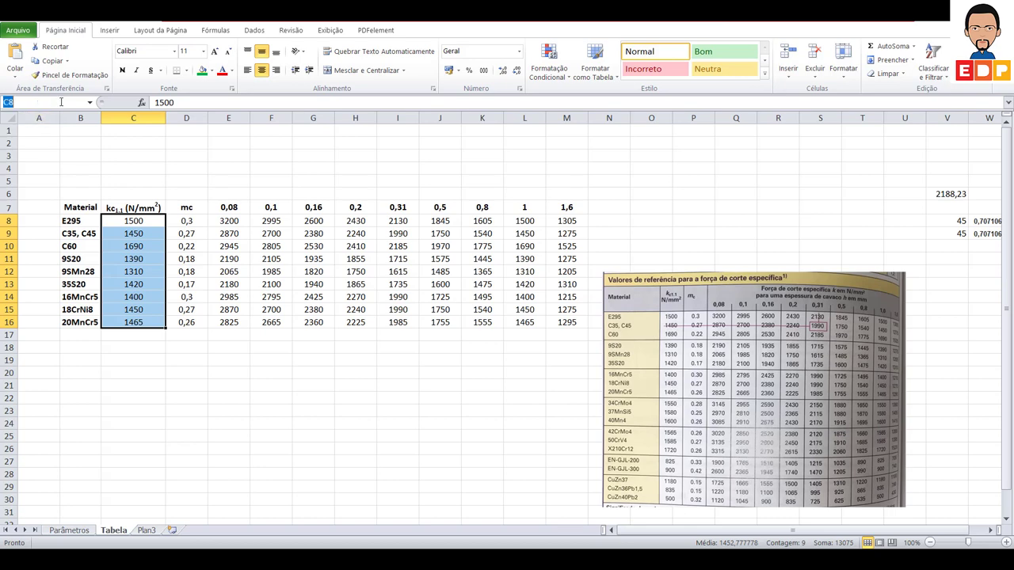
text(Mater)
text(ial)
text(a_)
text(ser)
text(ado)
key(Return)
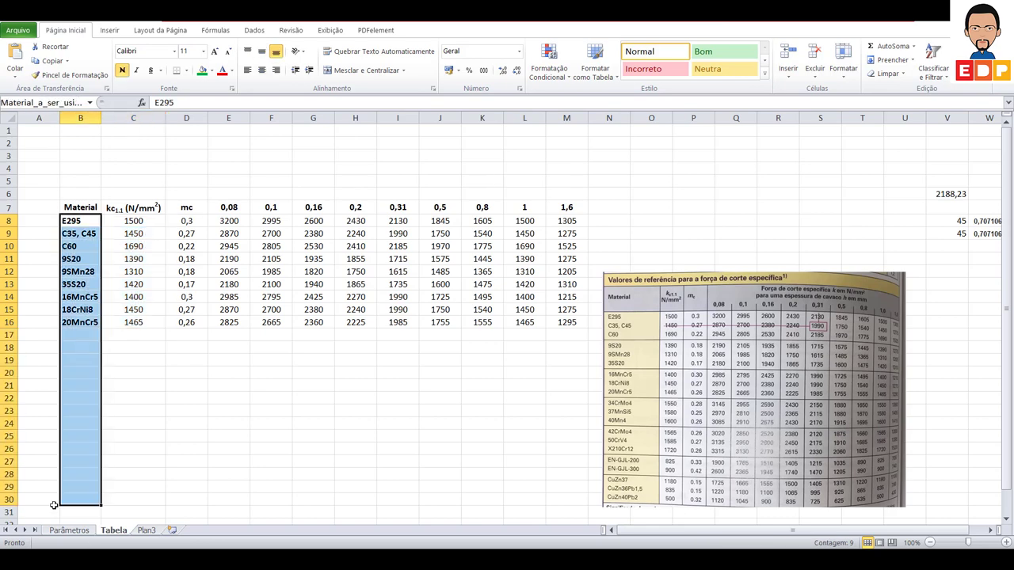
Name the kc1.1 column C8:C30 Força_especifica_de_corte
click(131, 221)
drag(131, 220, 132, 497)
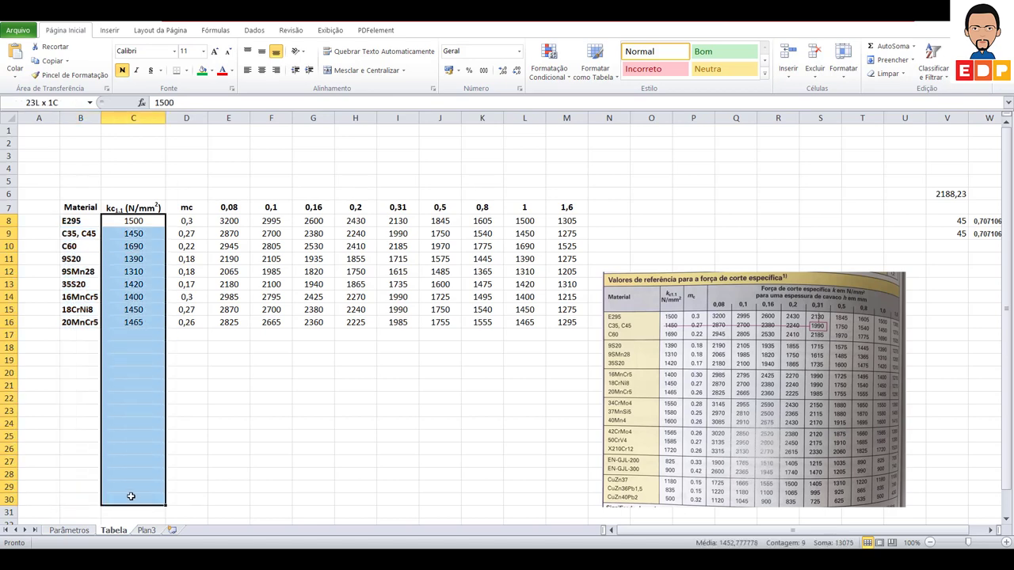
click(59, 103)
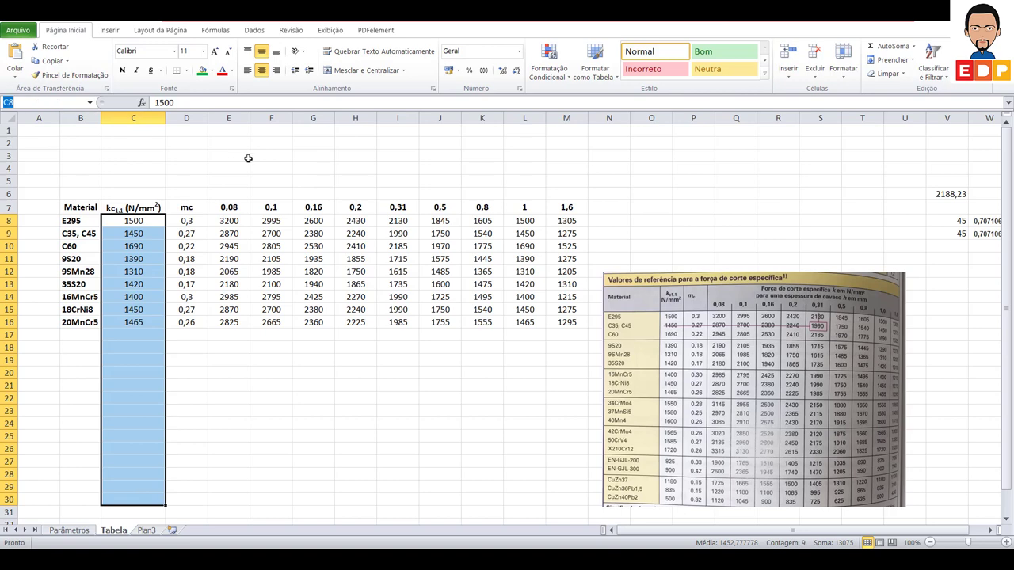
text(for)
text(ça)
key(BackSpace)
key(BackSpace)
key(BackSpace)
text(o)
text(rça_e)
text(speciica)
text(_de)
text(_corte)
key(Return)
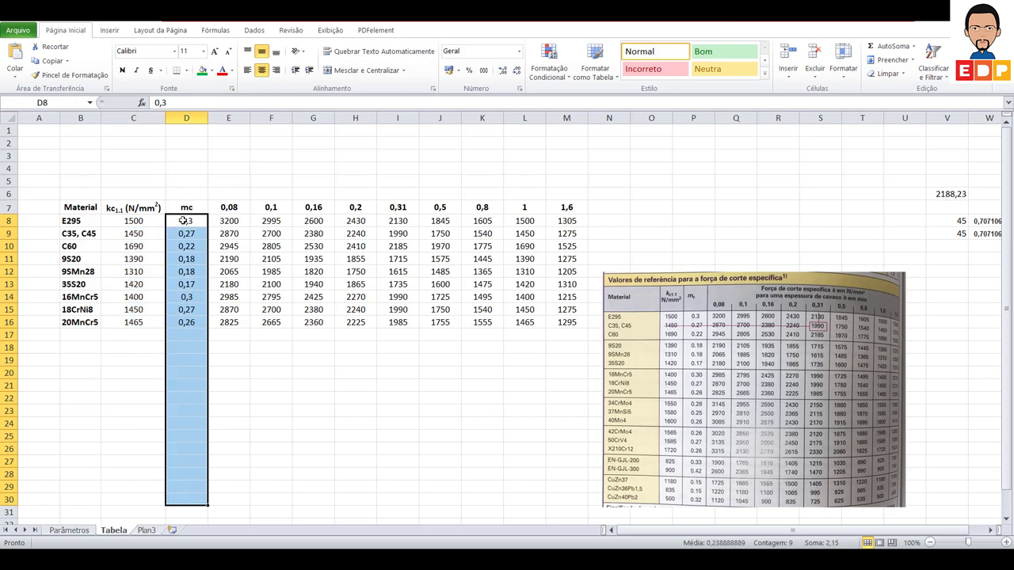
Name the mc column D8:D30 Expoente_do_material and return to Parâmetros
click(50, 103)
text(Expoente)
text(do)
text(_material)
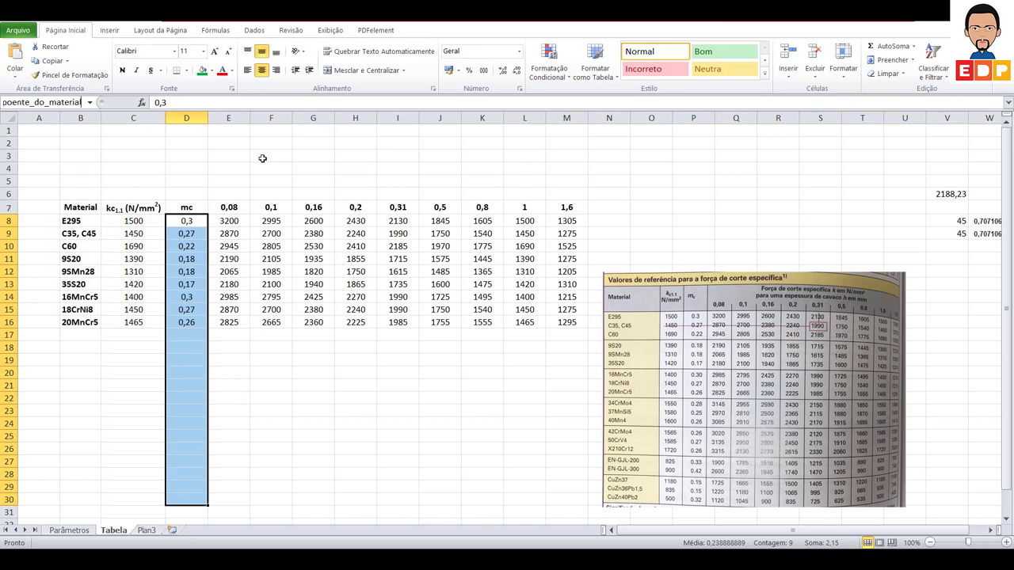
key(Return)
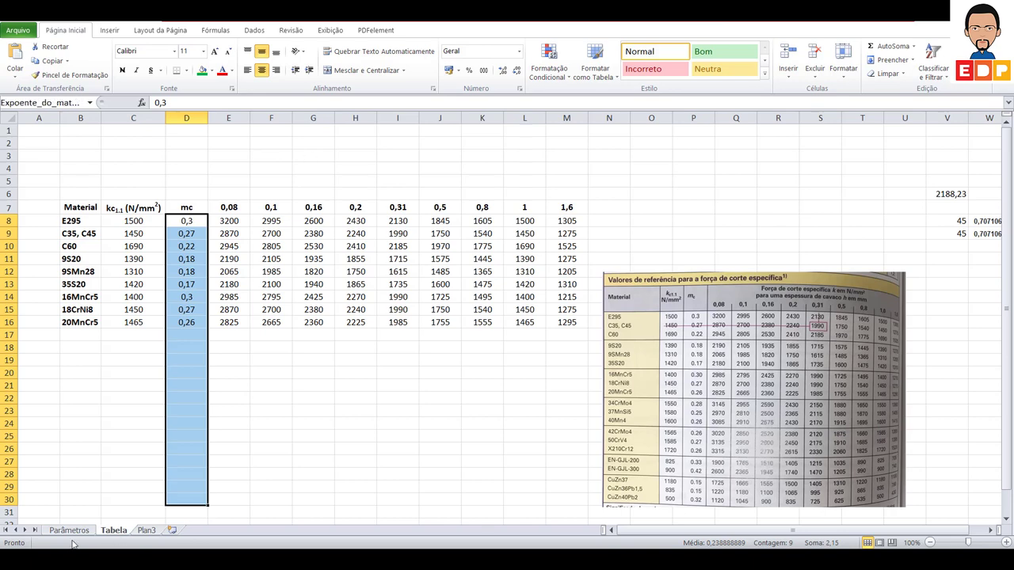
click(72, 532)
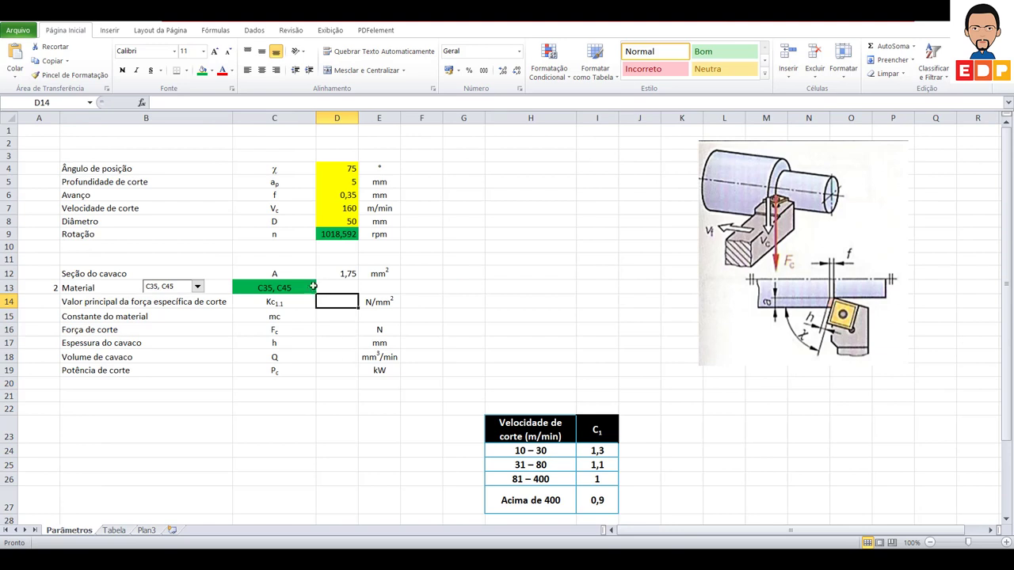
Enter =ÍNDICE(Força_especifica_de_corte;A13) in D14 to look up kc1.1
text(=í)
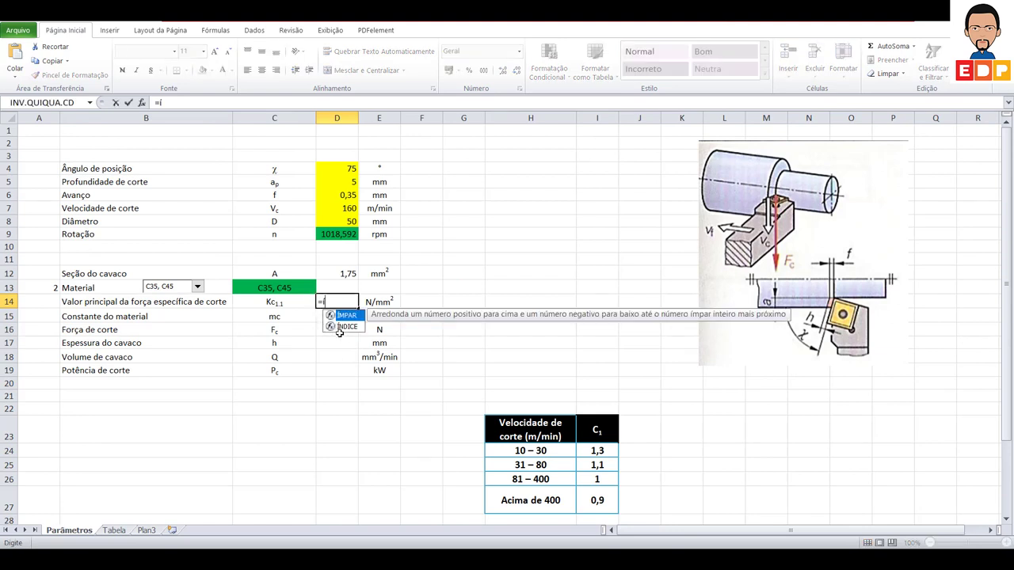
text(ndic)
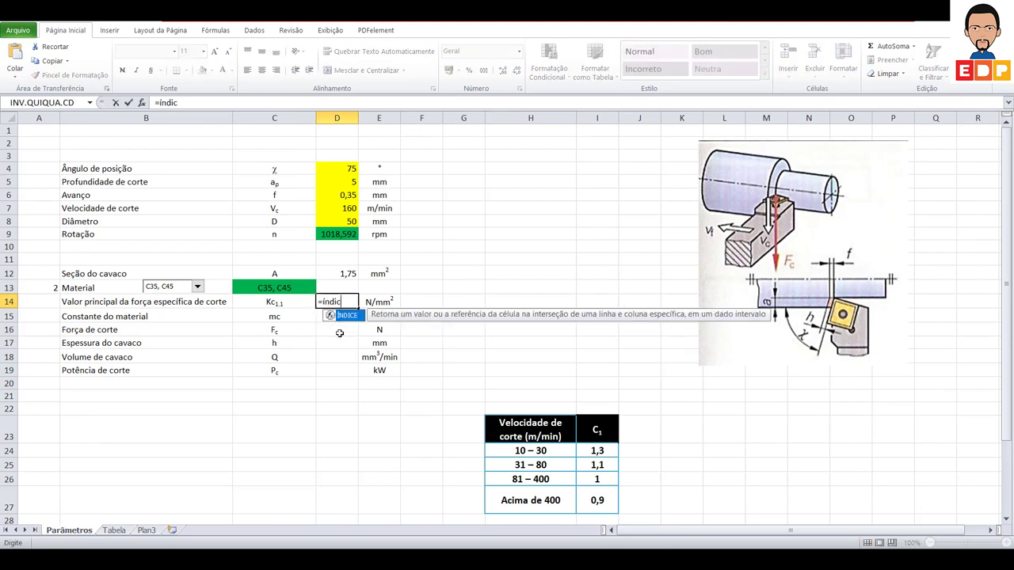
text(e()
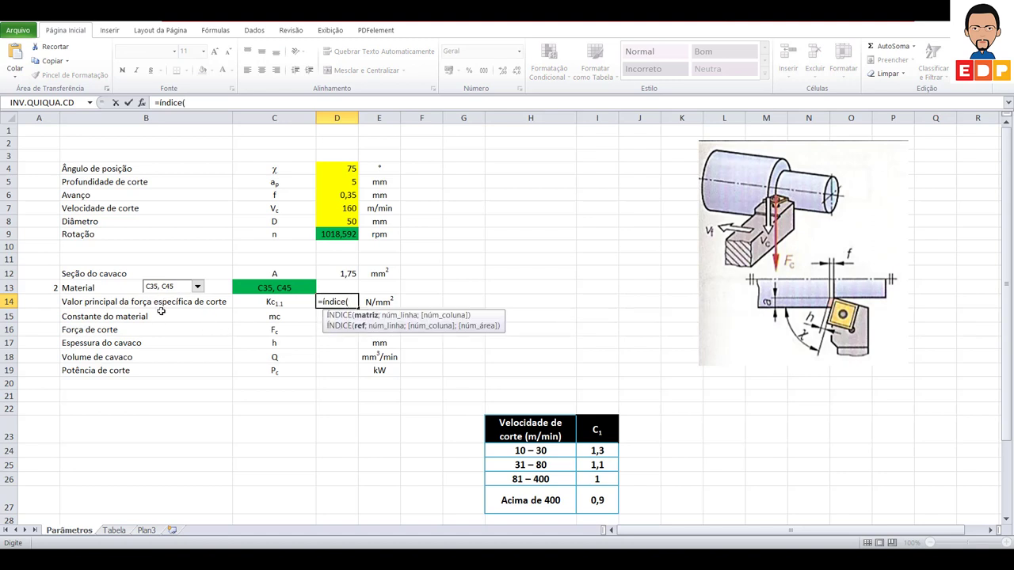
text(f)
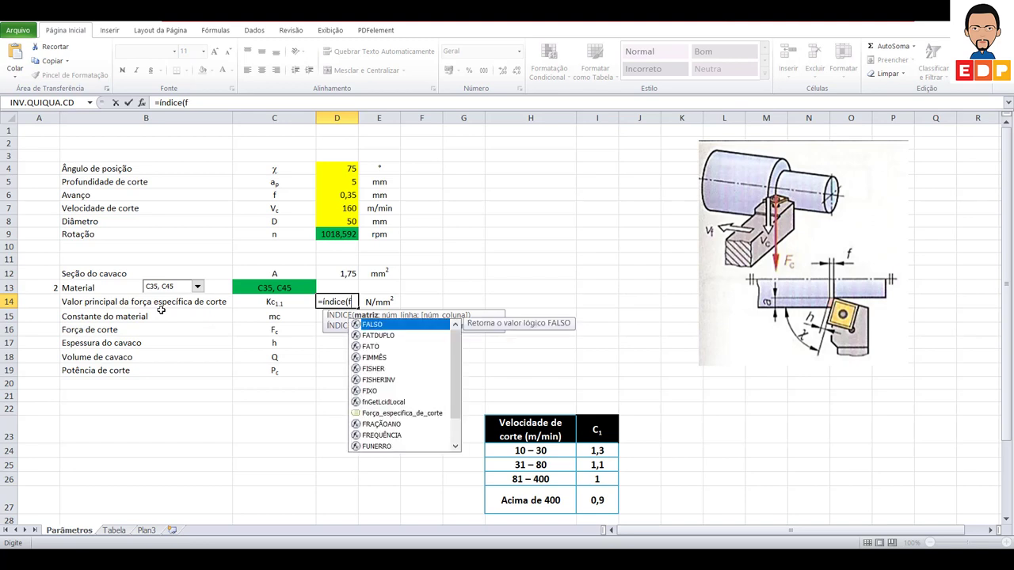
double_click(372, 413)
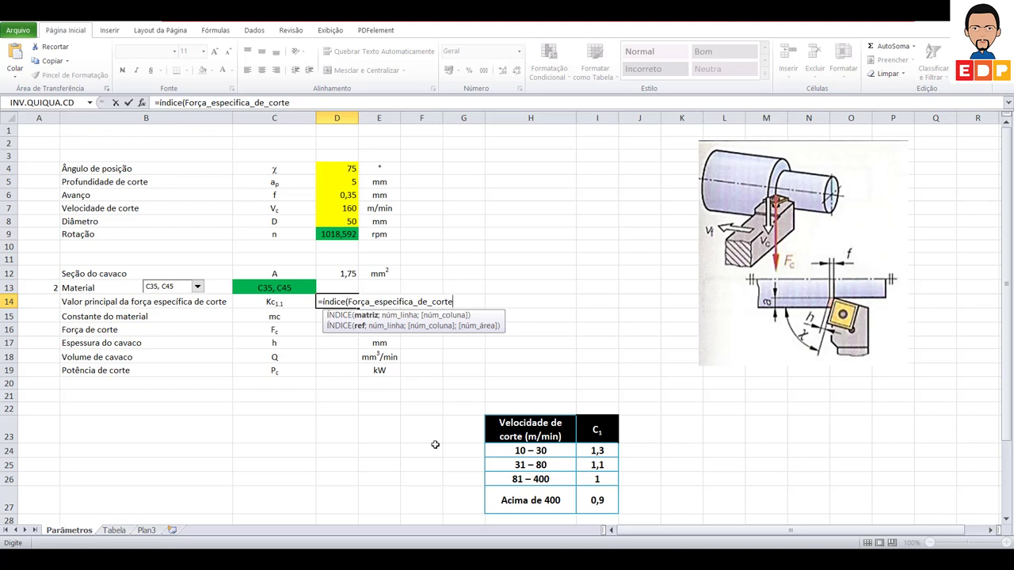
text(;)
click(40, 287)
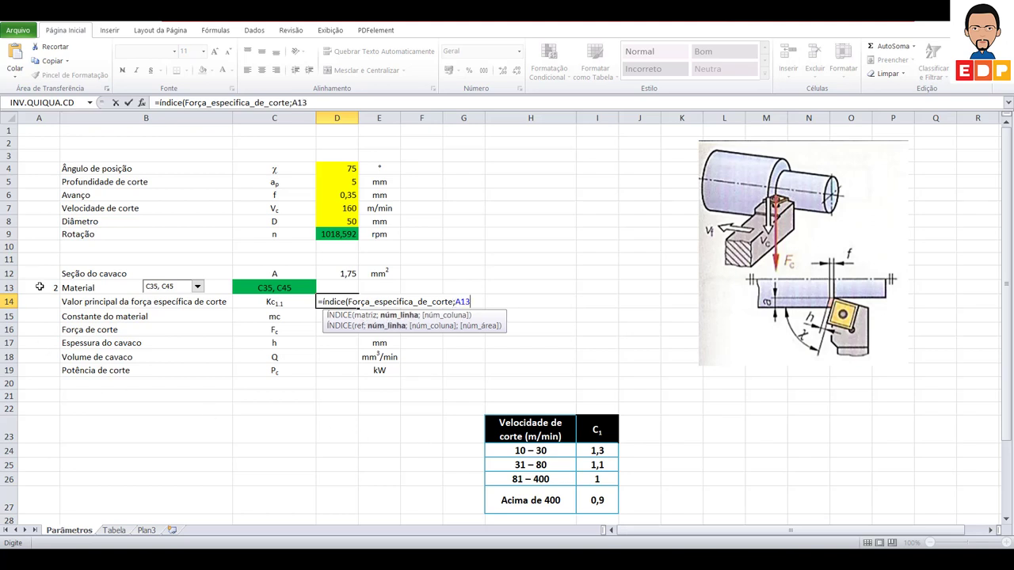
text())
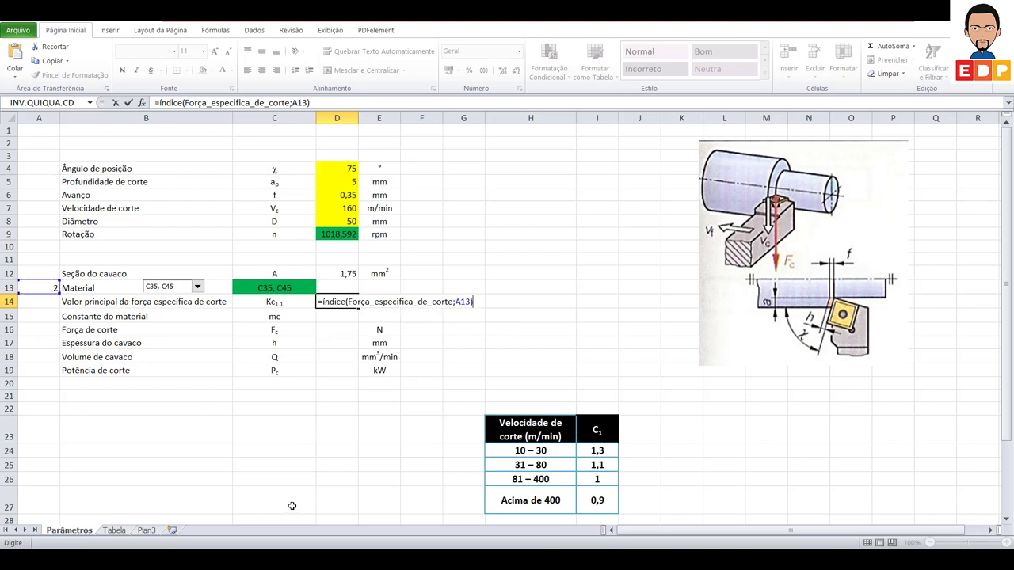
key(Return)
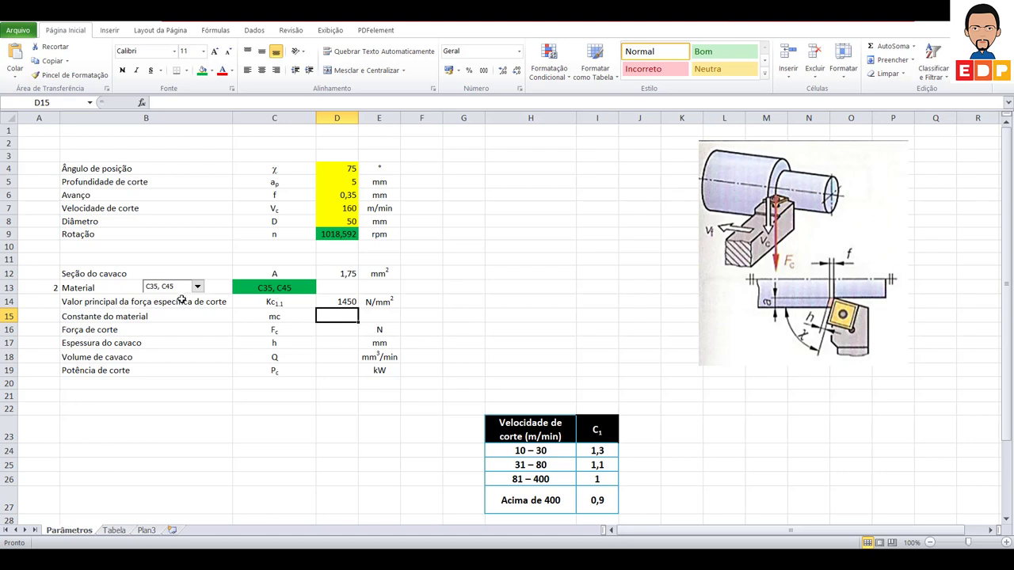
Test the lookup with 9SMn28 and 16MnCr5, then fill D14 green
click(197, 288)
click(170, 323)
click(197, 290)
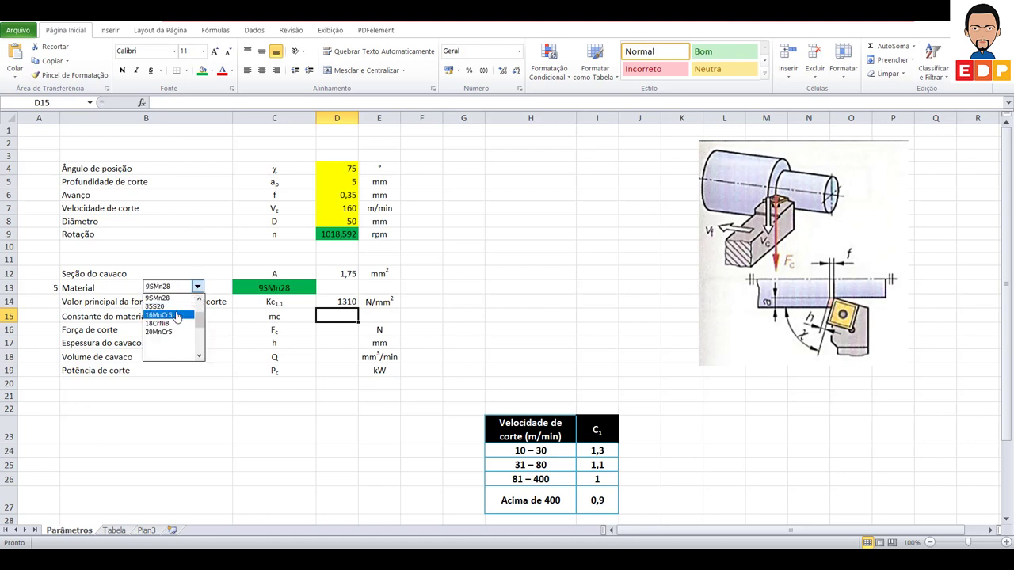
click(176, 312)
click(351, 302)
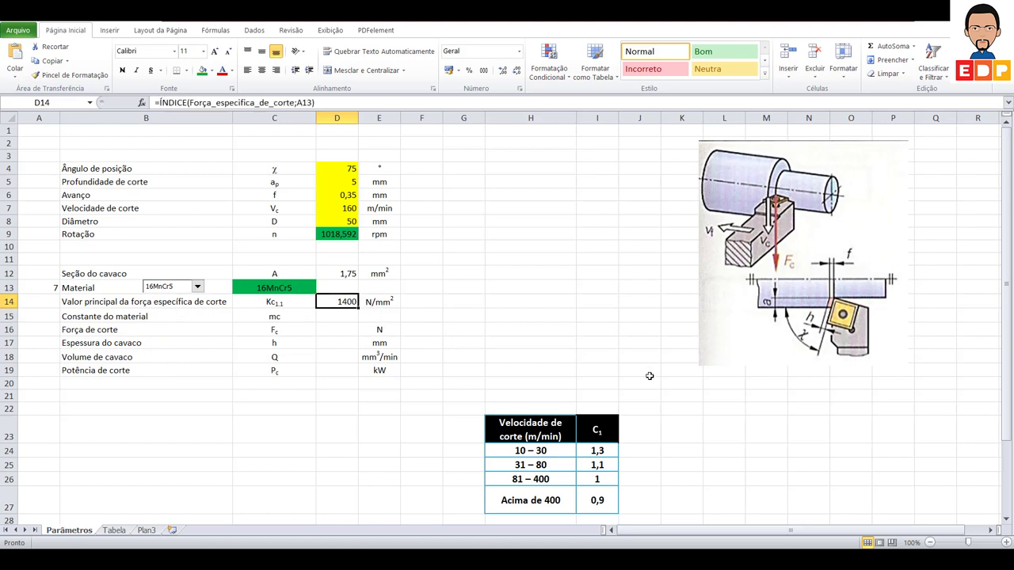
click(202, 69)
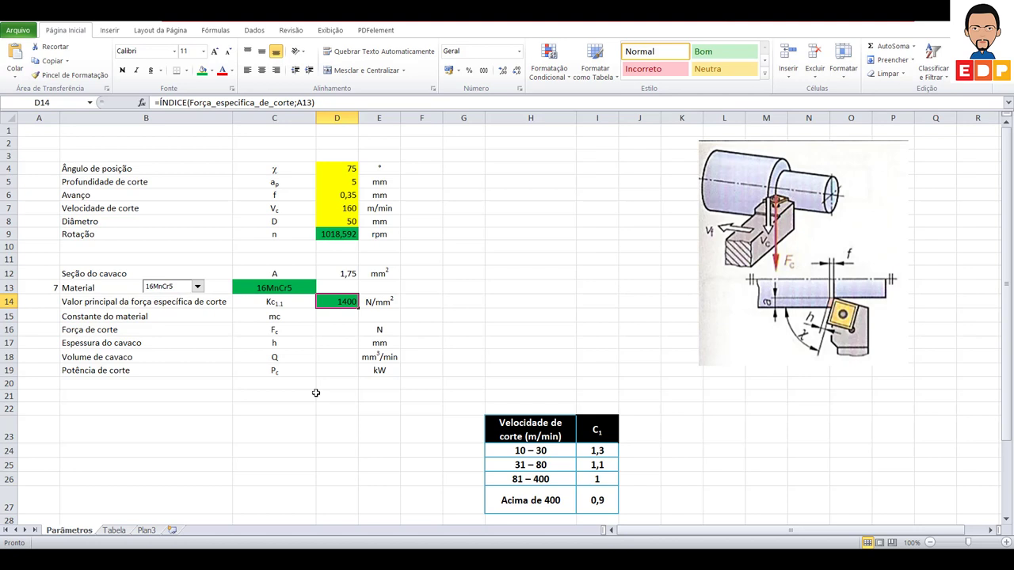
click(342, 315)
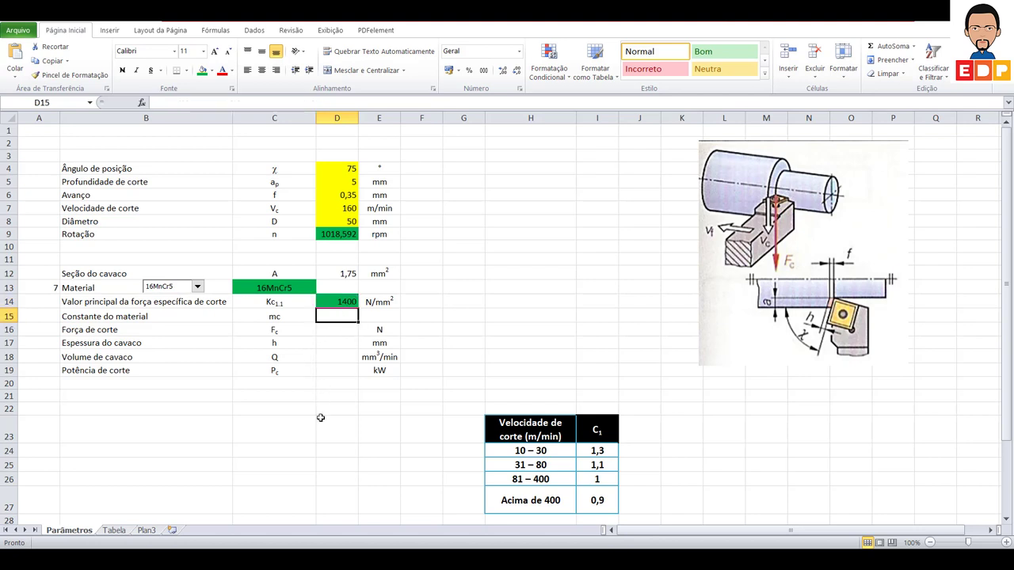
Enter =ÍNDICE(Expoente_do_material;A13) in D15 to look up mc
text(=)
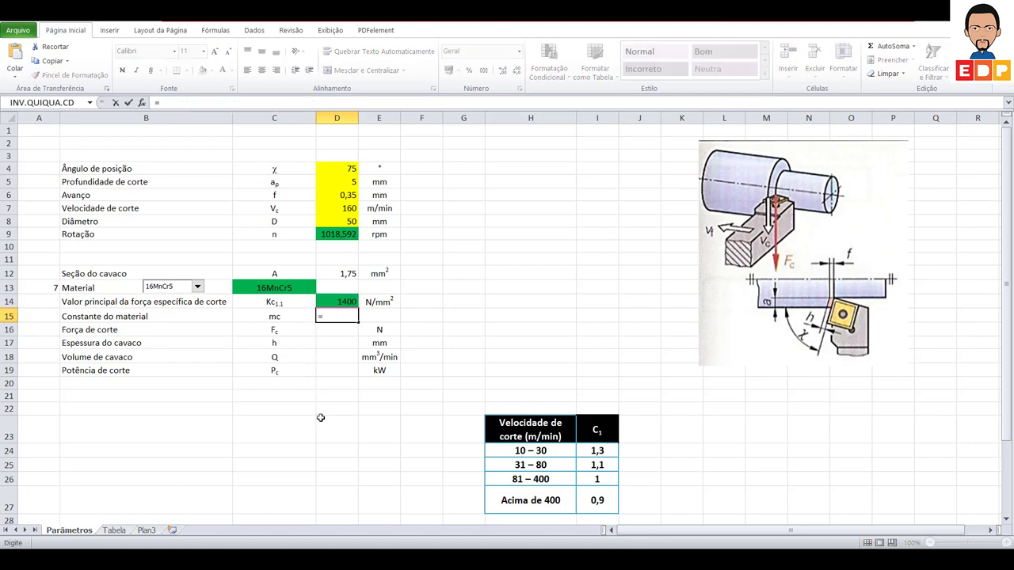
text(ín)
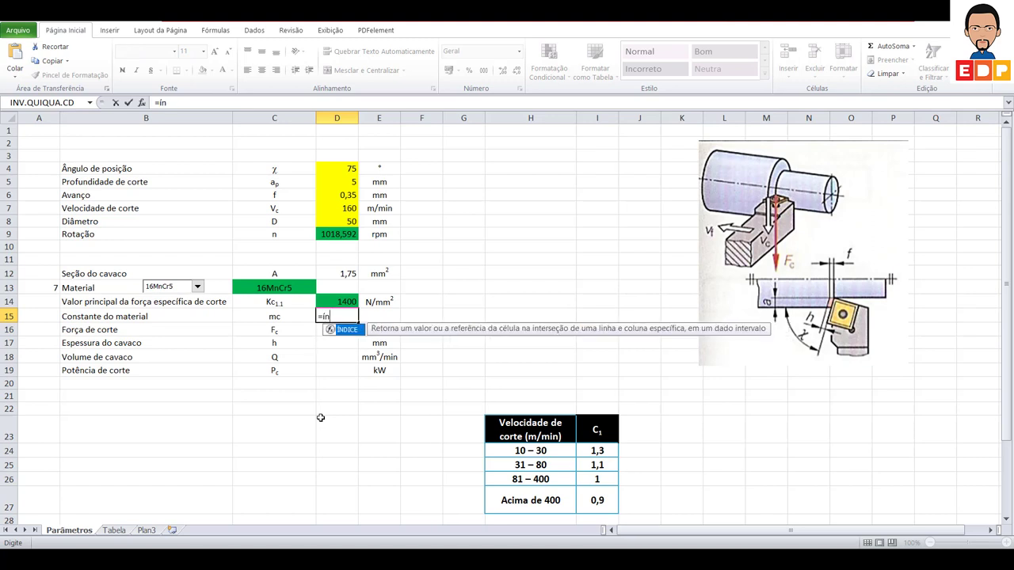
text(dice()
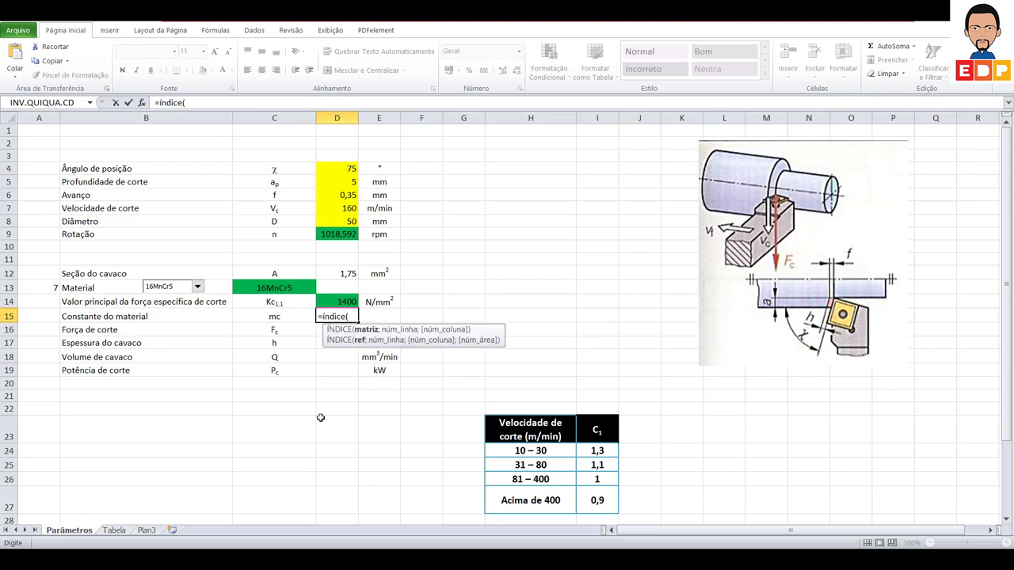
text(e)
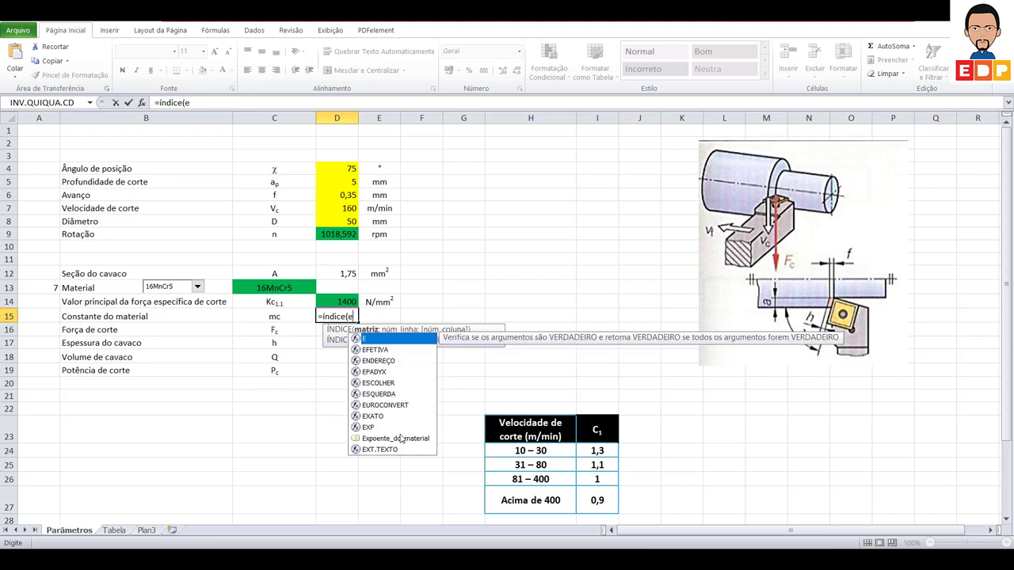
double_click(400, 441)
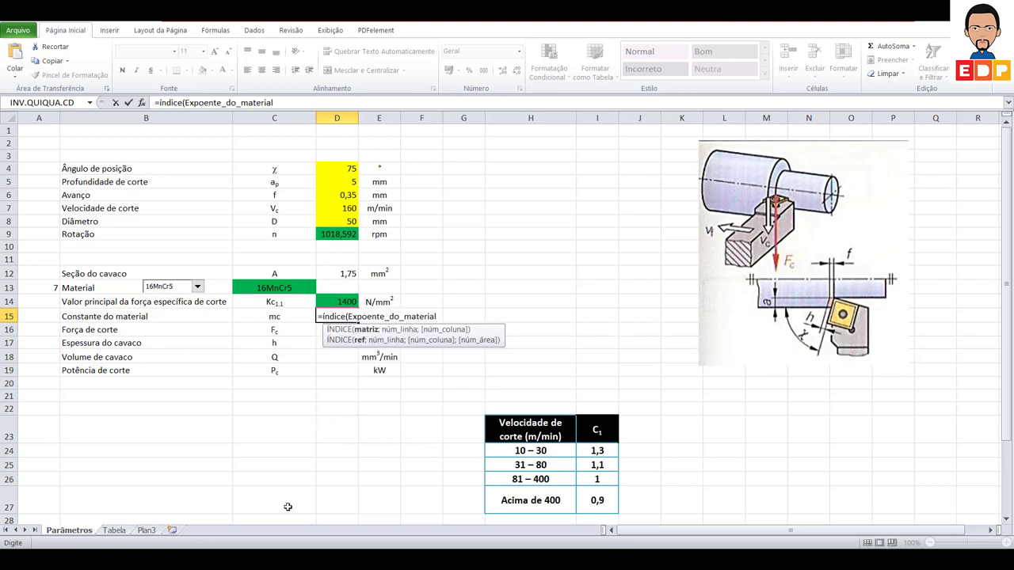
text(;)
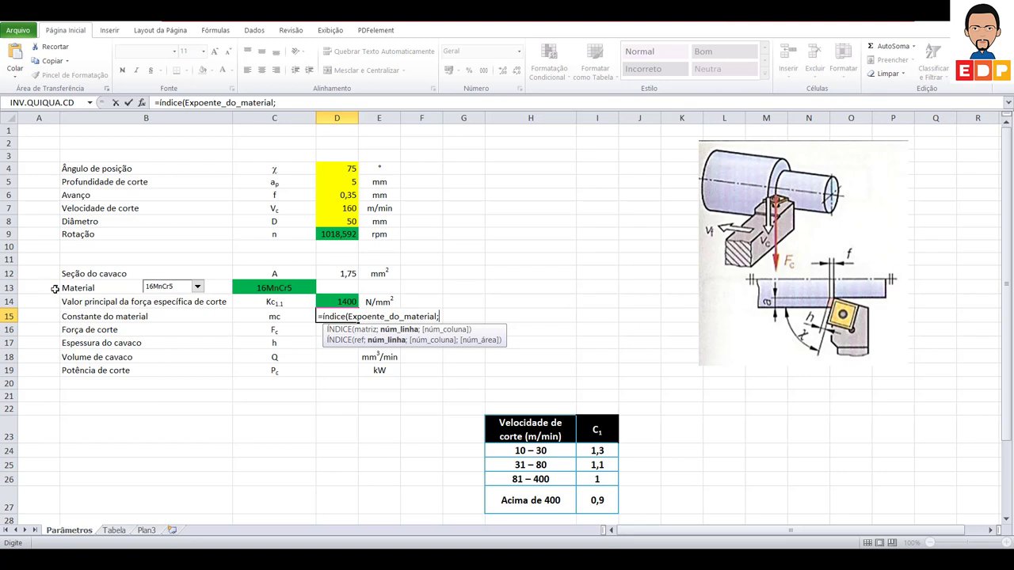
click(56, 289)
text())
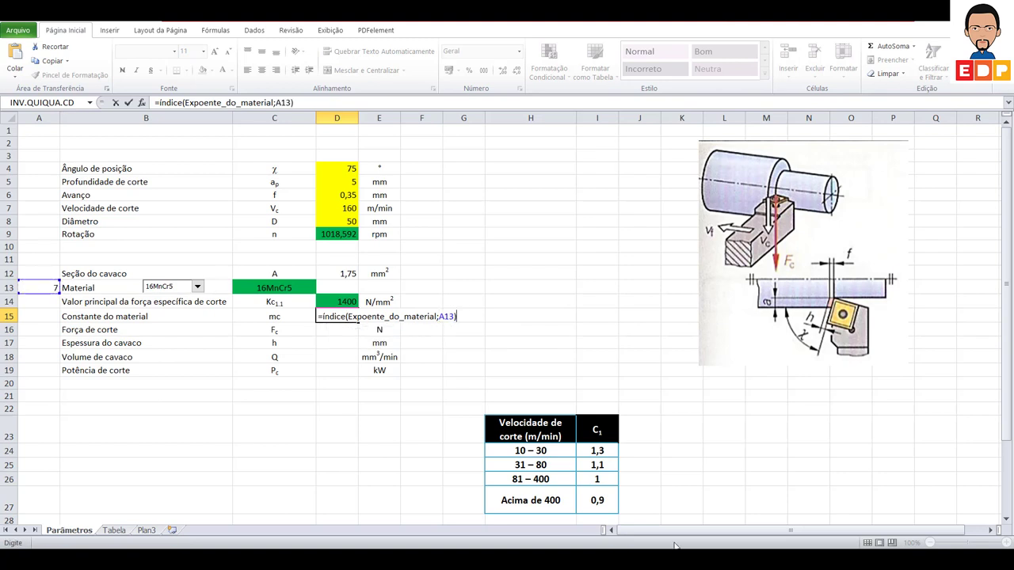
key(Return)
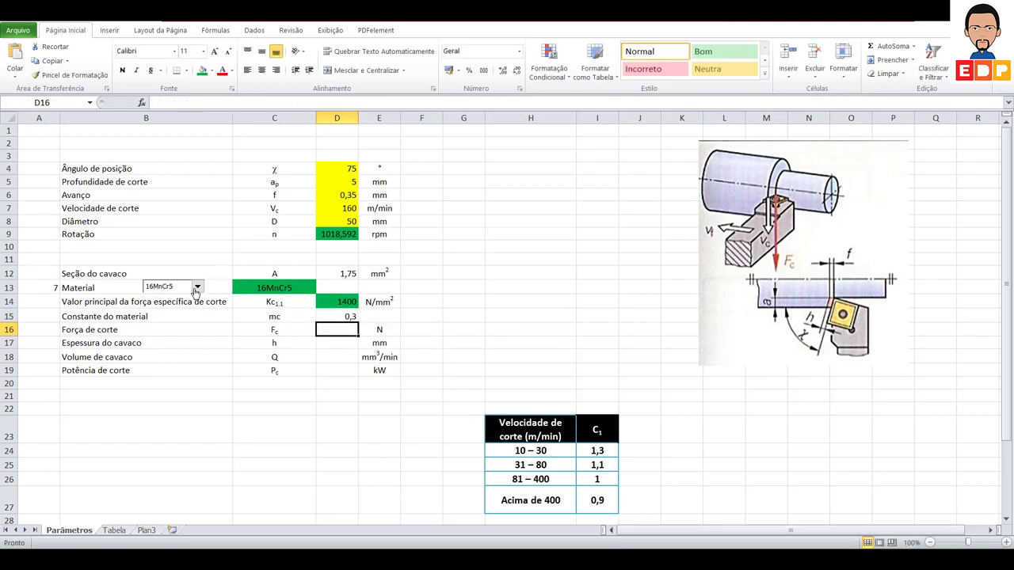
Test the mc lookup with 18CrNi8 and fill D15 green
click(197, 286)
click(183, 308)
click(347, 317)
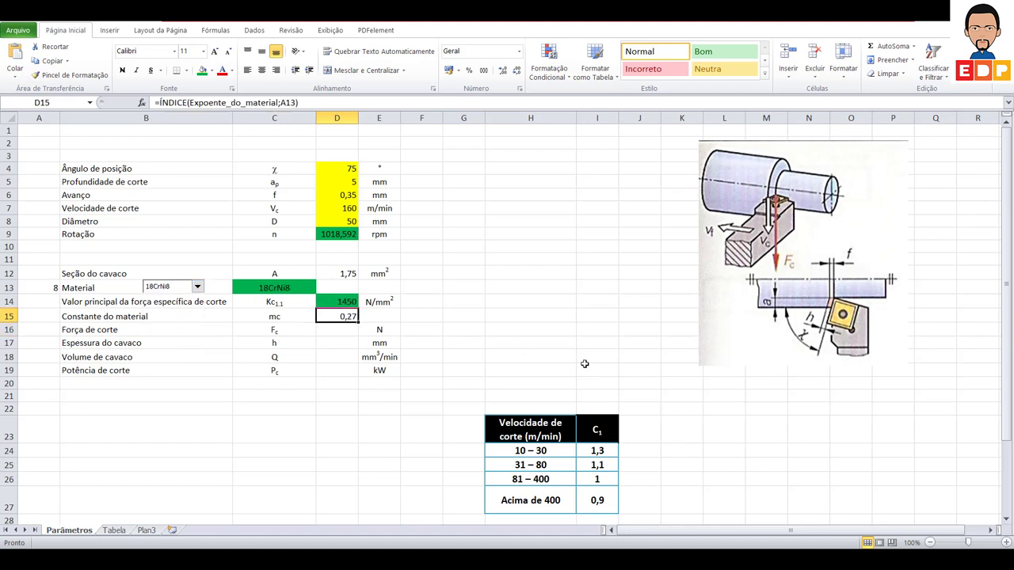
click(202, 70)
click(548, 300)
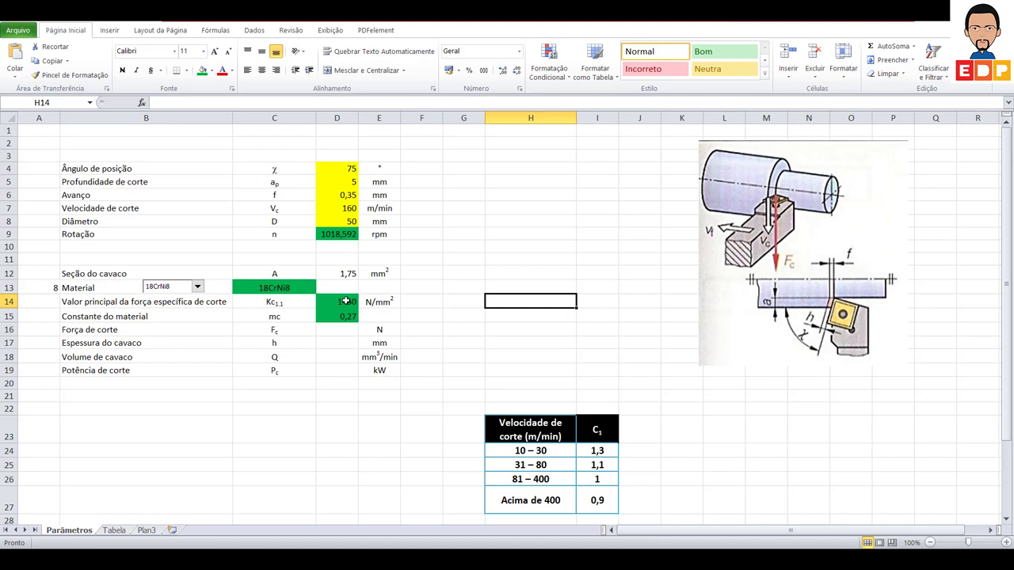
Bold D14:D15, the material name 18CrNi8 and the rotation 1018,592
drag(346, 298, 346, 317)
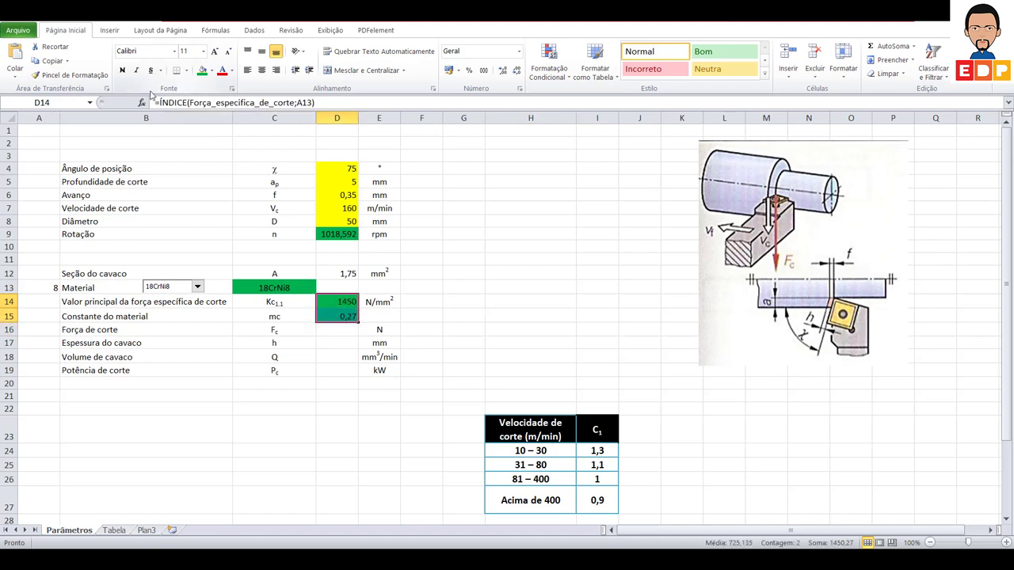
click(123, 70)
click(274, 291)
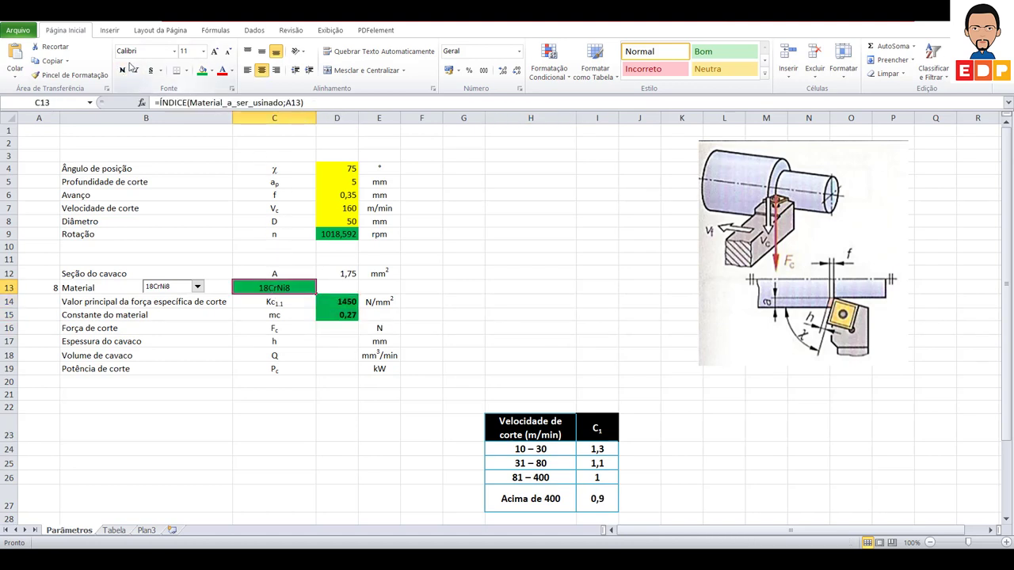
click(123, 70)
click(334, 234)
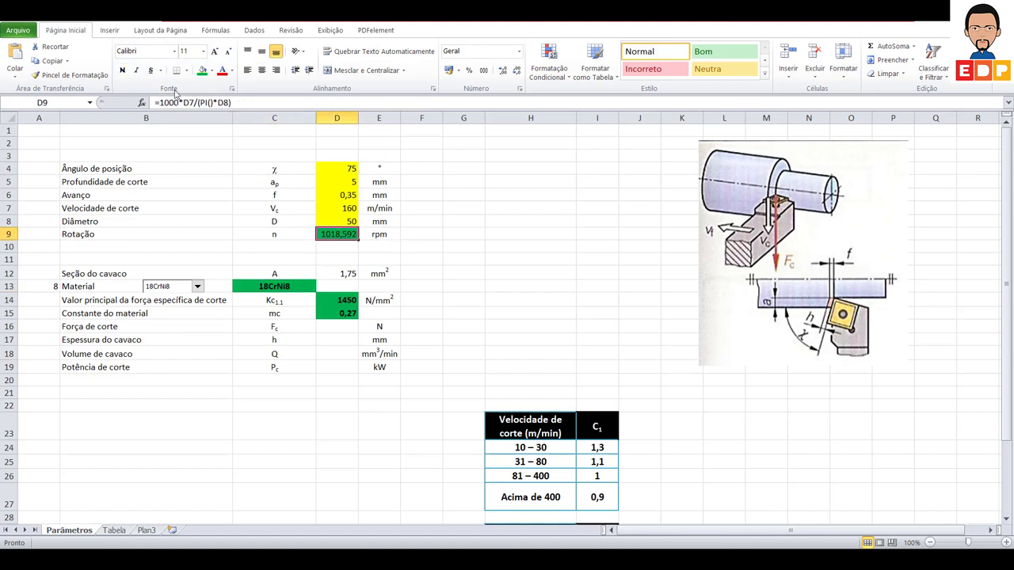
click(123, 70)
click(500, 245)
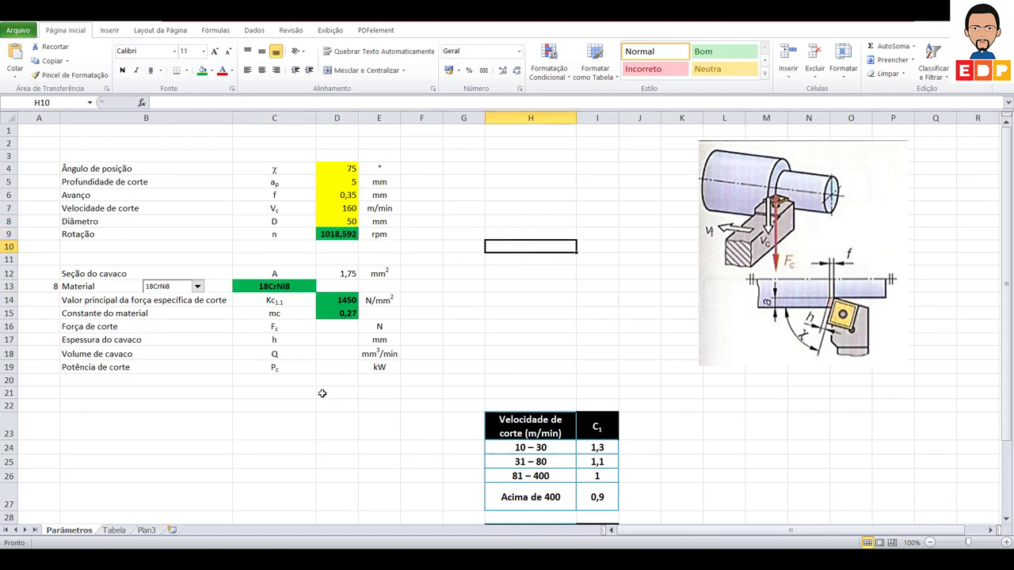
Select the cutting force cell D16, then the chip thickness cell D17
click(324, 327)
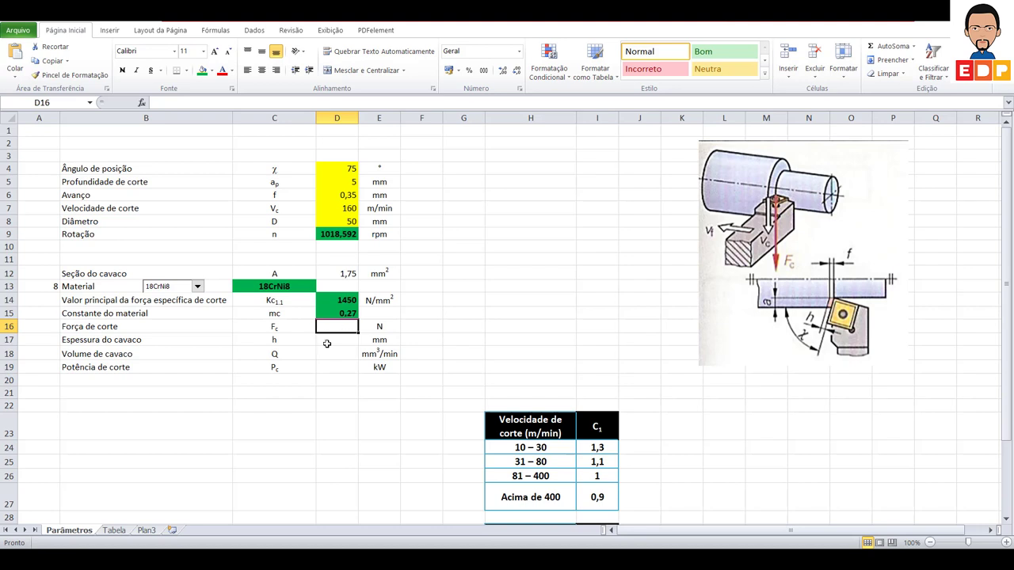
click(327, 342)
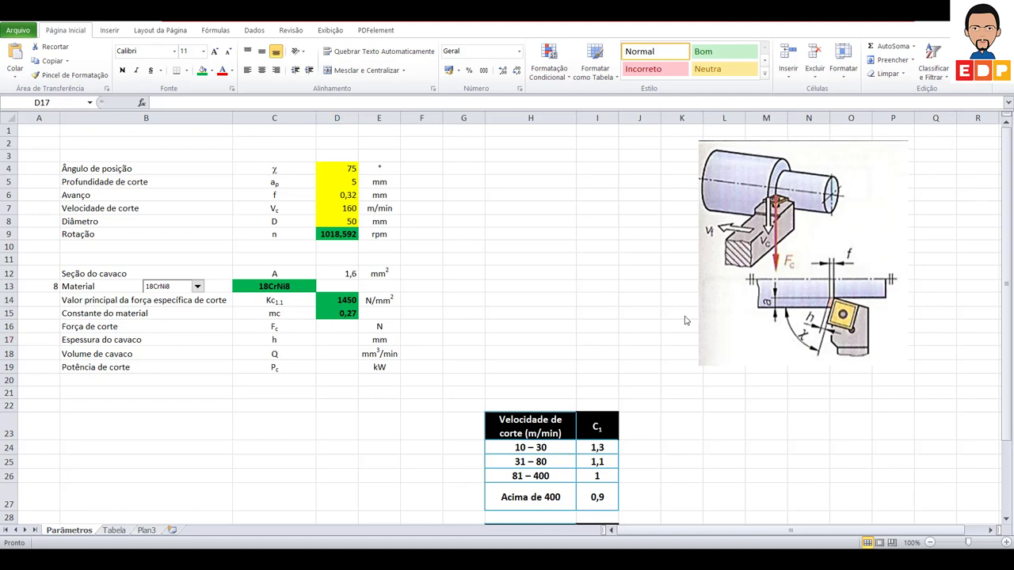
click(345, 342)
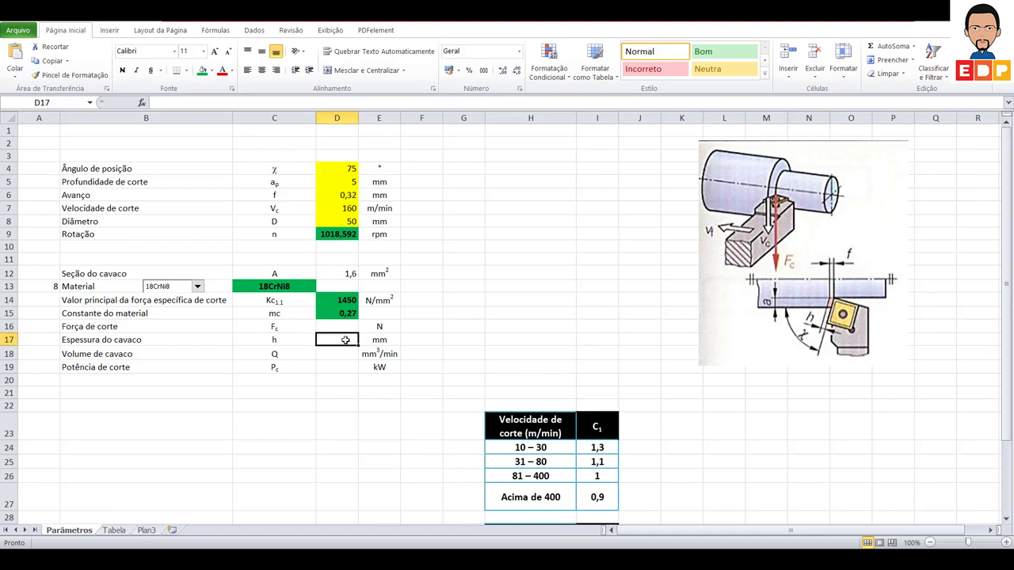
Enter =D6*SEN(RADIANOS(D4)) in D17, giving chip thickness 0,309096 mm
text(=)
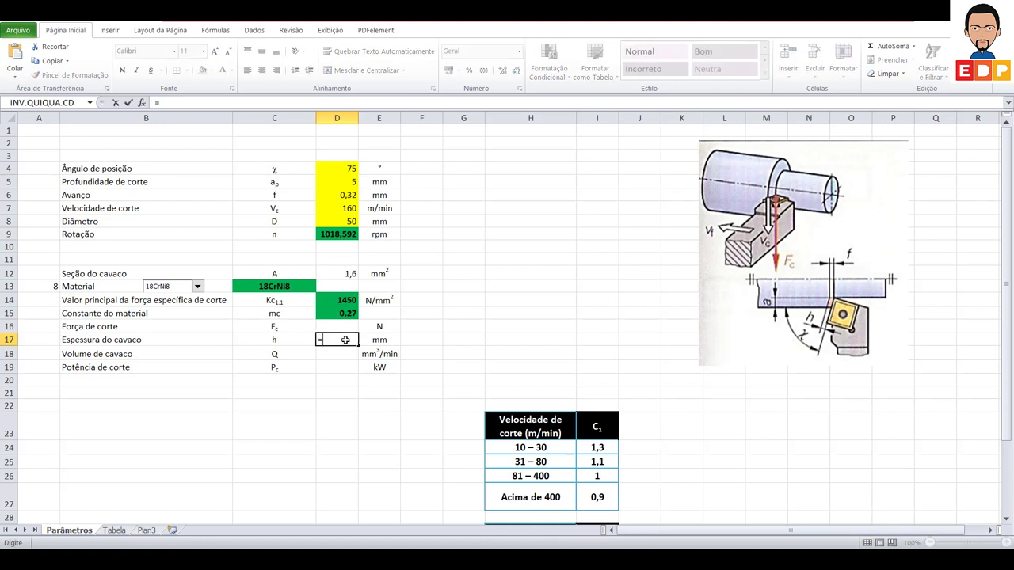
click(332, 194)
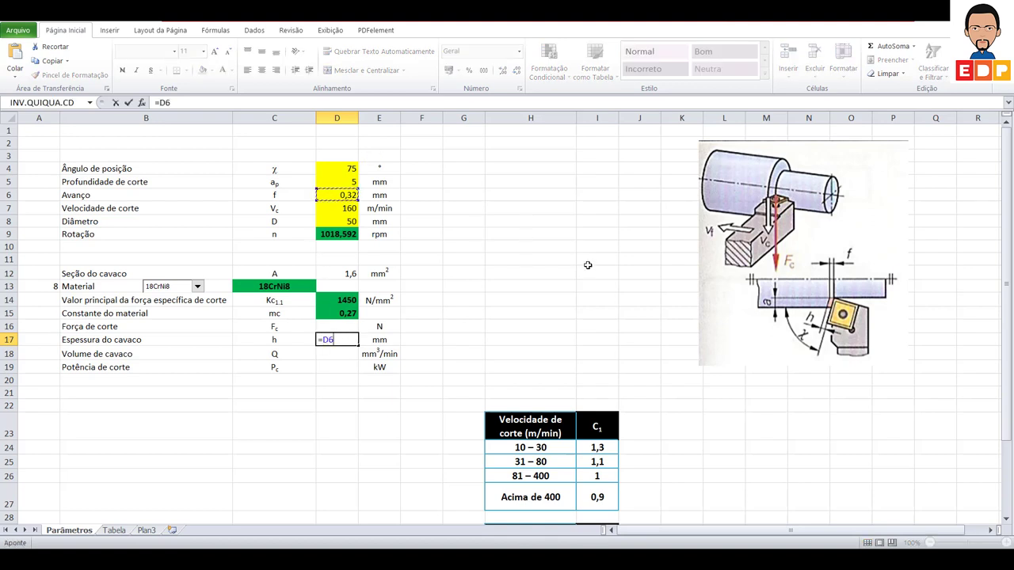
text(*)
text(sen)
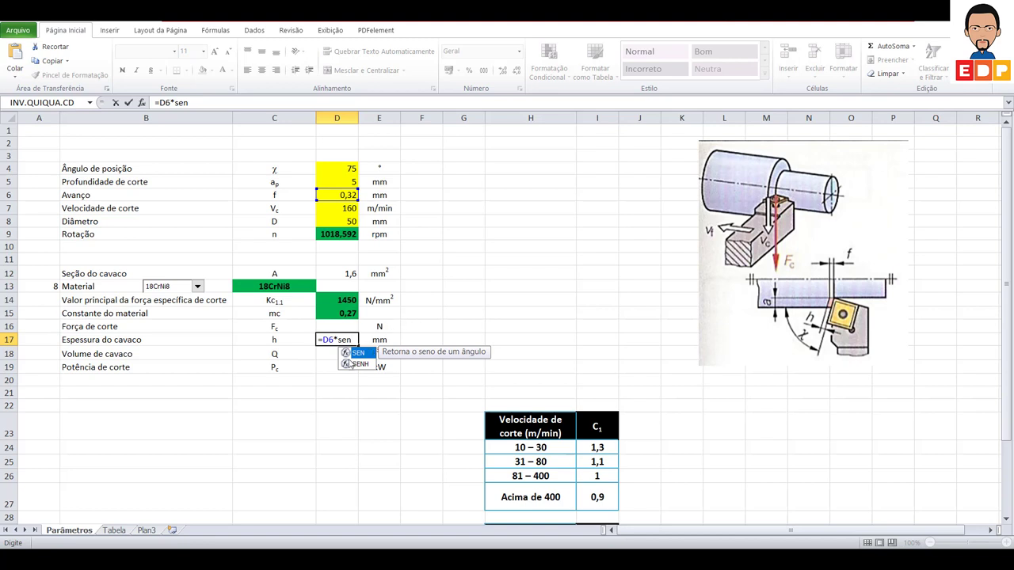
double_click(358, 353)
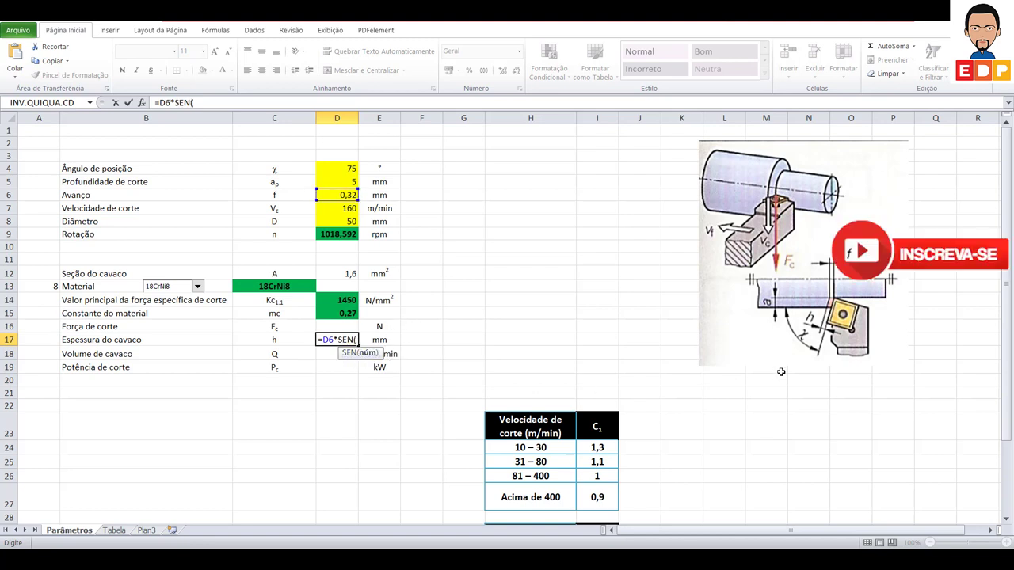
text(radian)
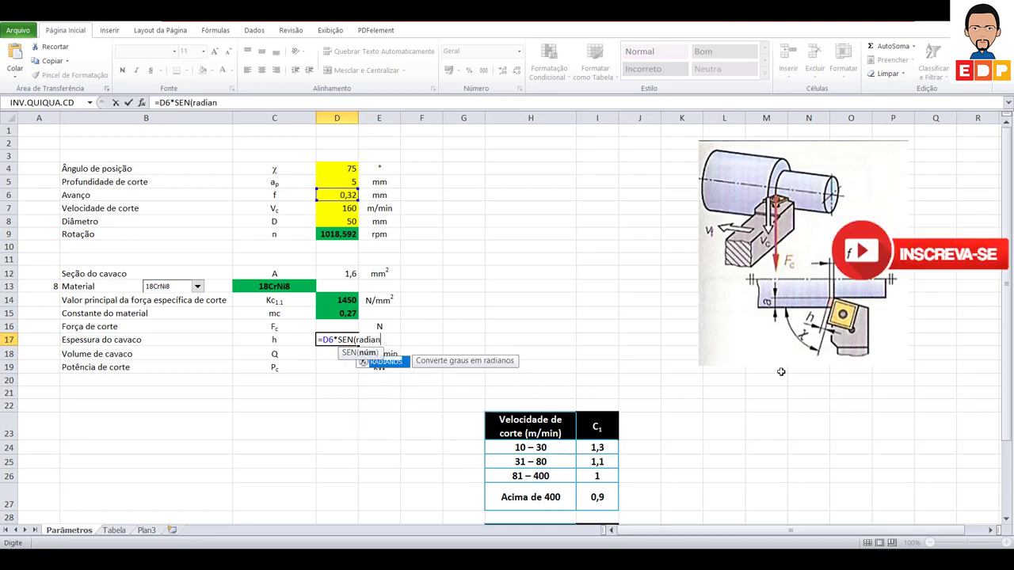
text(os()
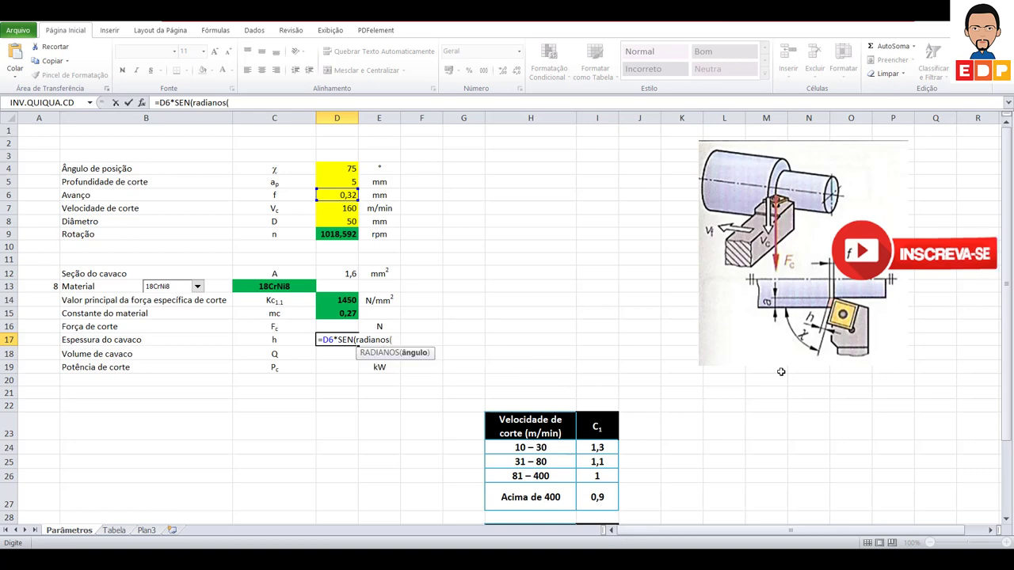
click(335, 167)
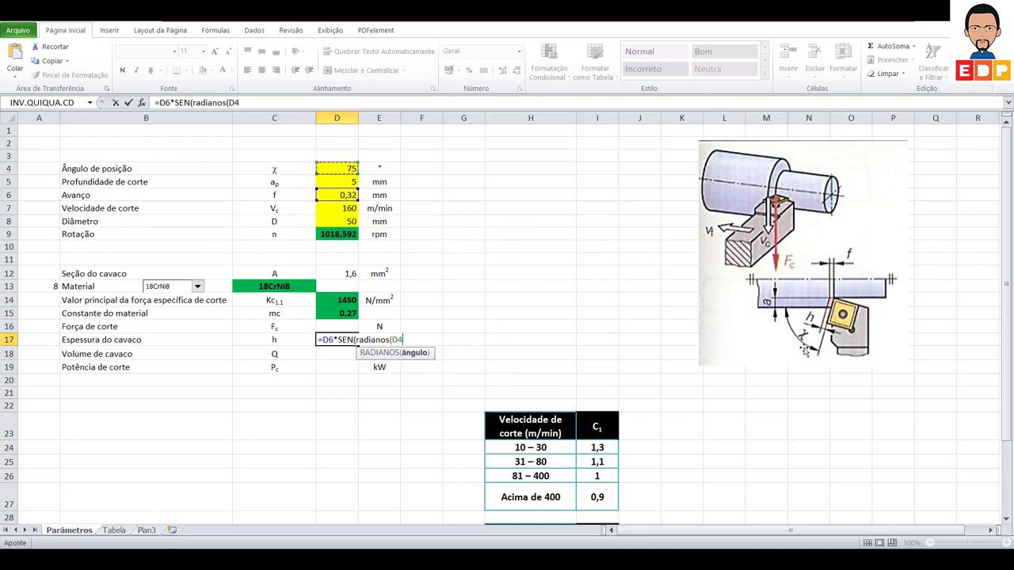
text())
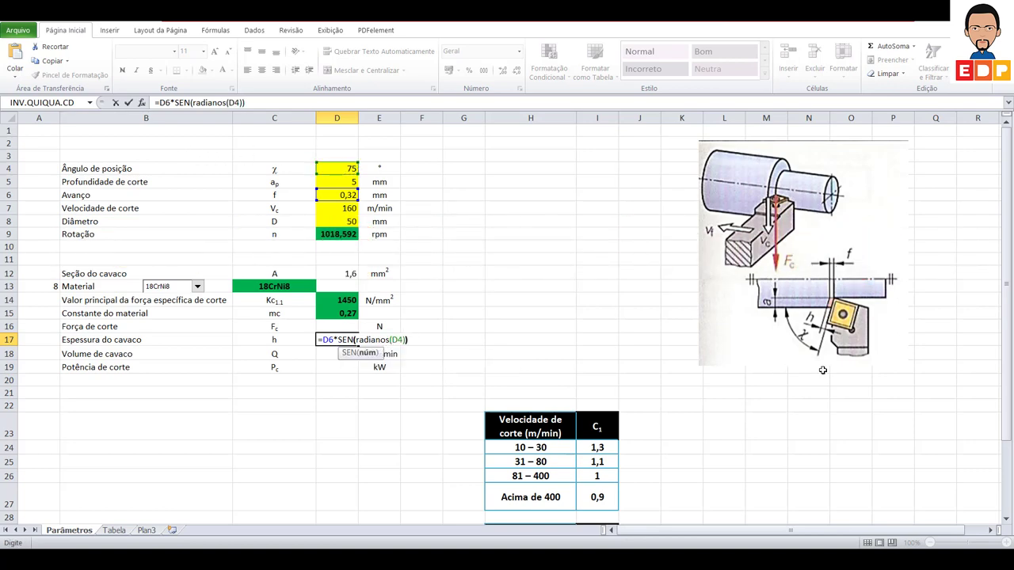
key(Return)
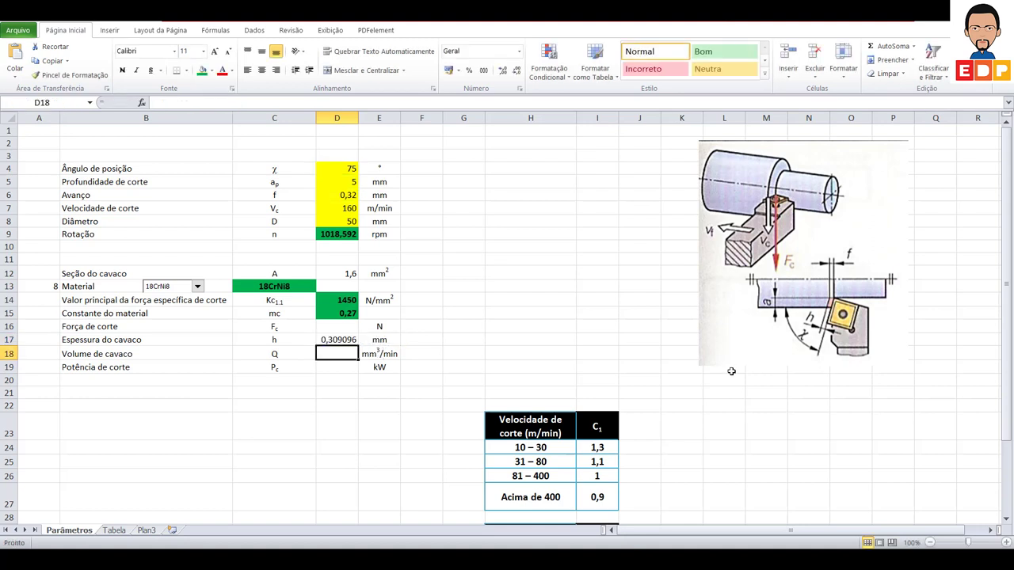
Try a trial sine formula =SEN(D4*PI()/180) in G17
click(345, 339)
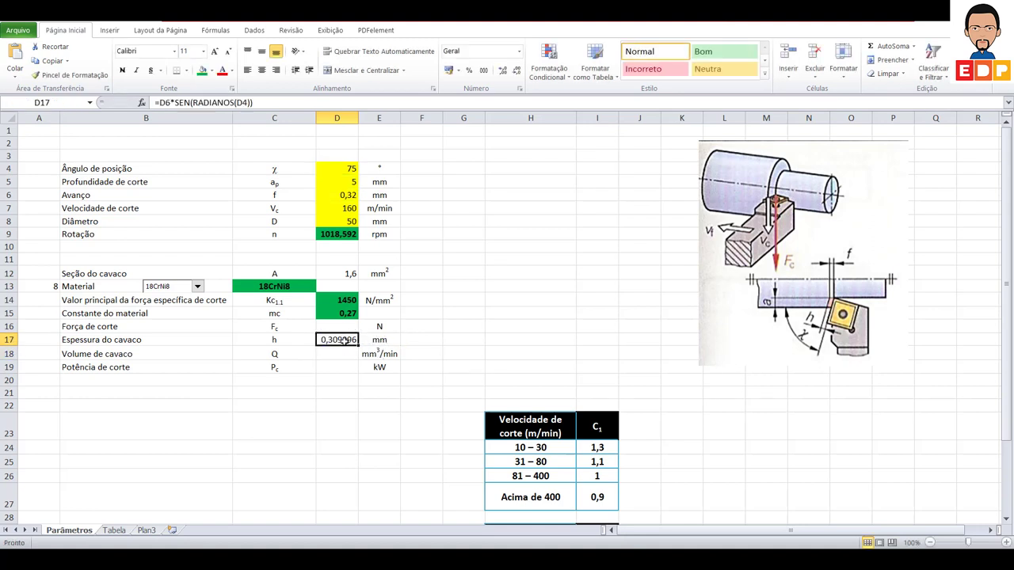
click(414, 341)
click(469, 343)
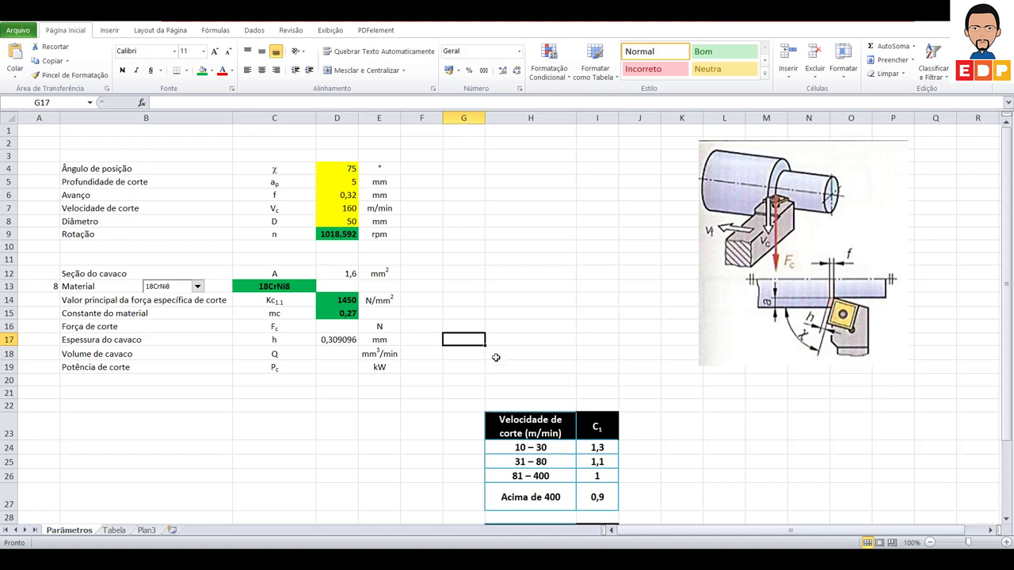
text(sen)
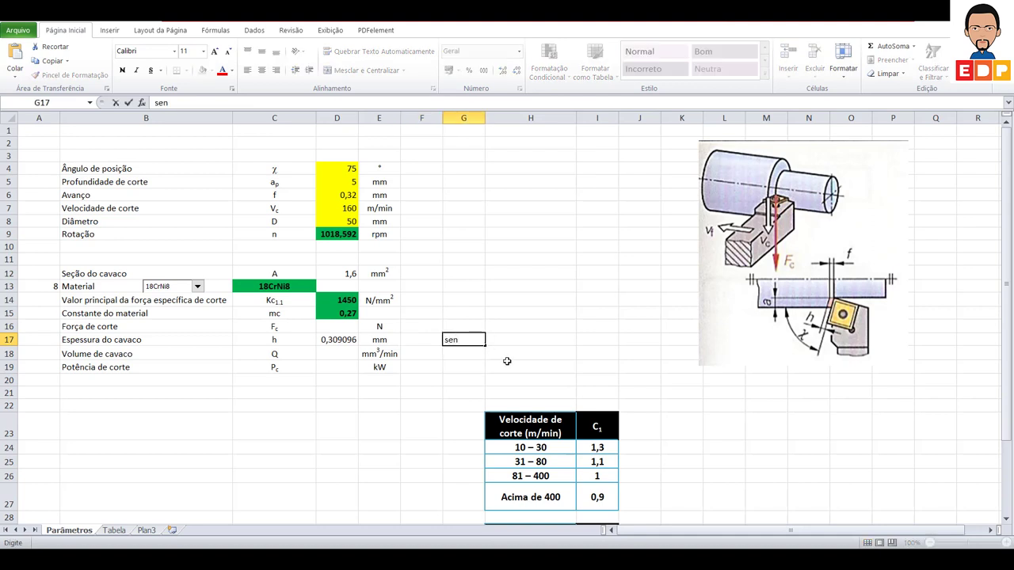
key(BackSpace)
key(BackSpace)
text(=se)
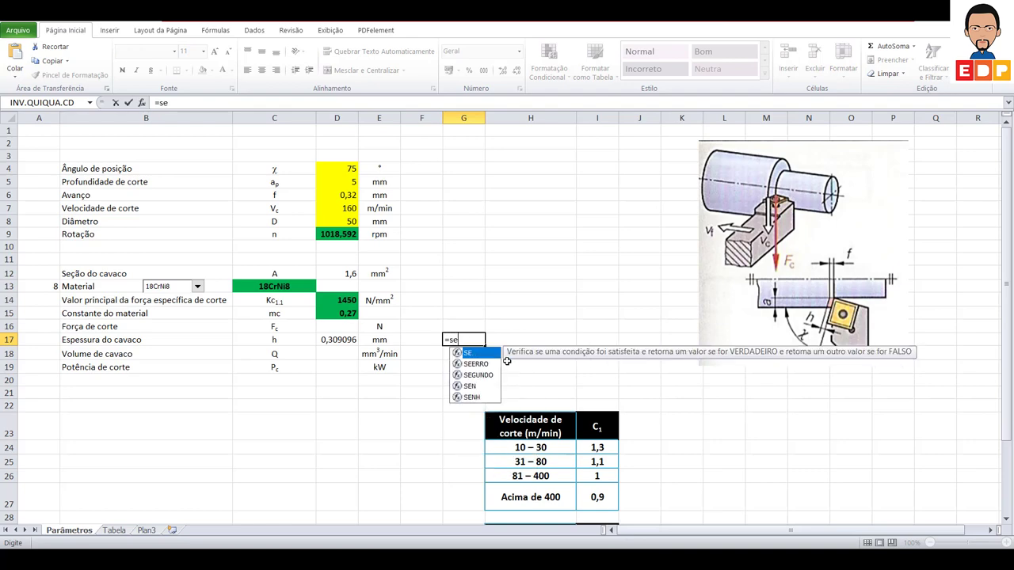
text(m)
key(BackSpace)
text(n)
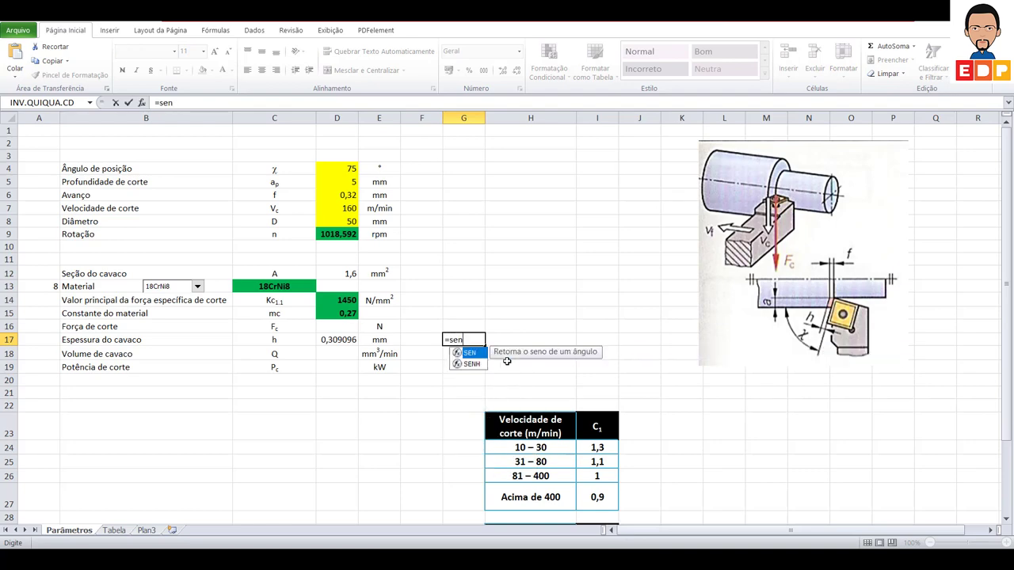
double_click(470, 353)
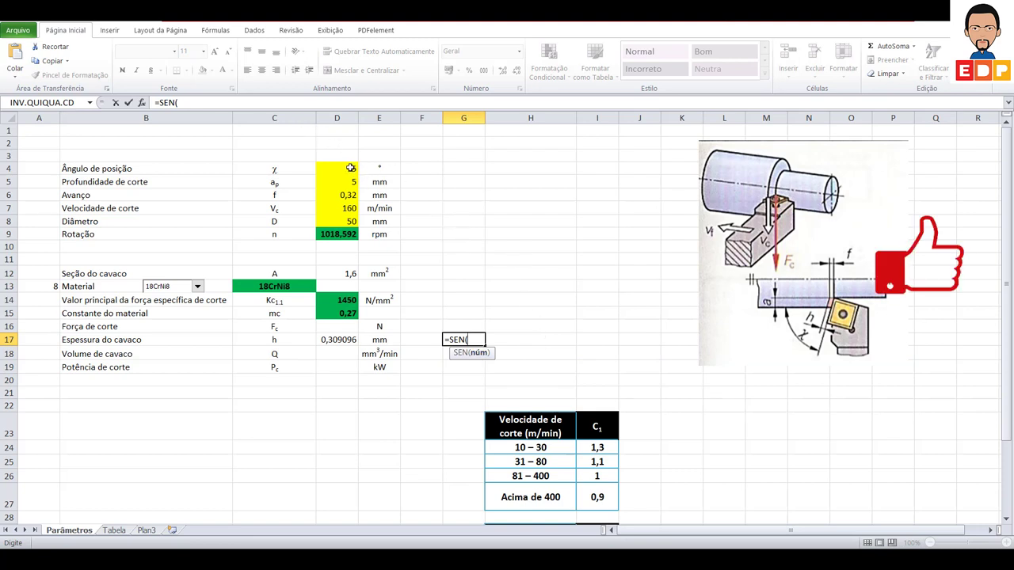
click(350, 168)
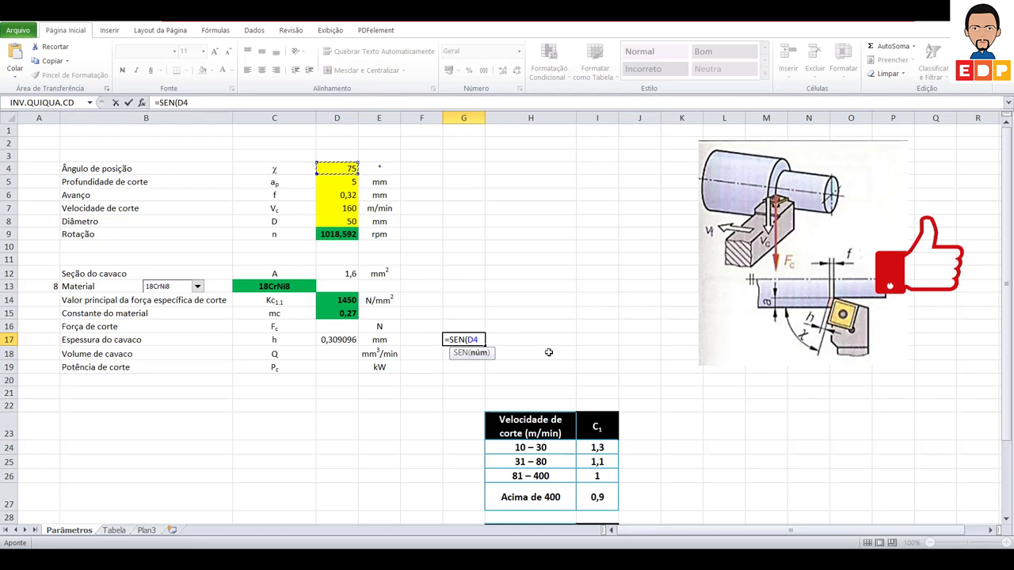
text(*pi)
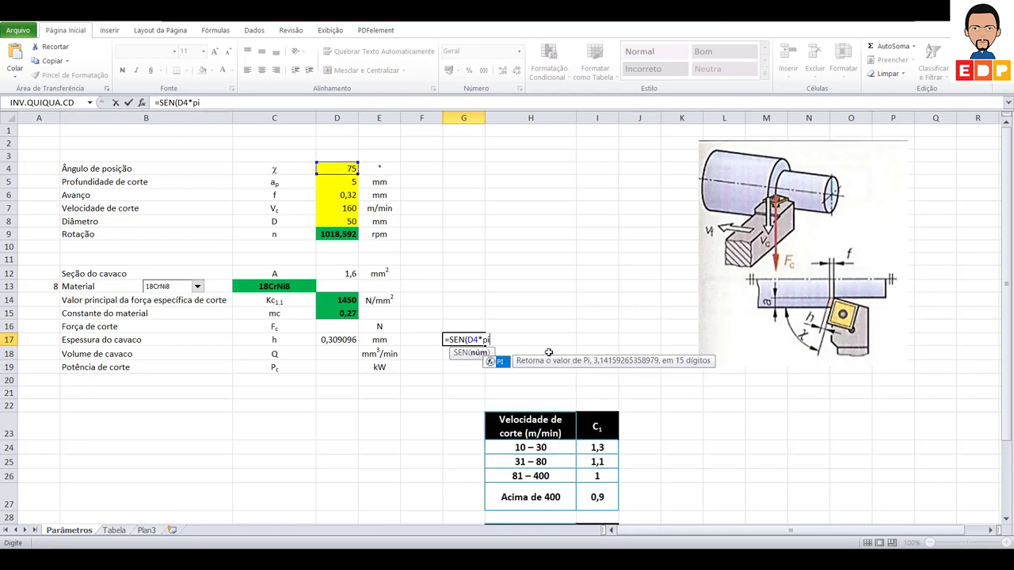
text(()/)
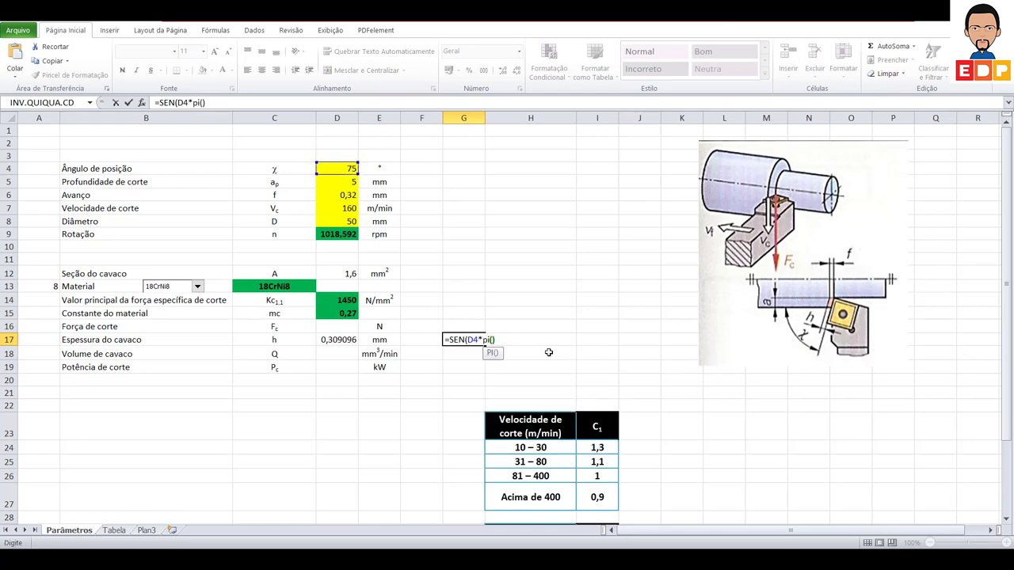
text(1)
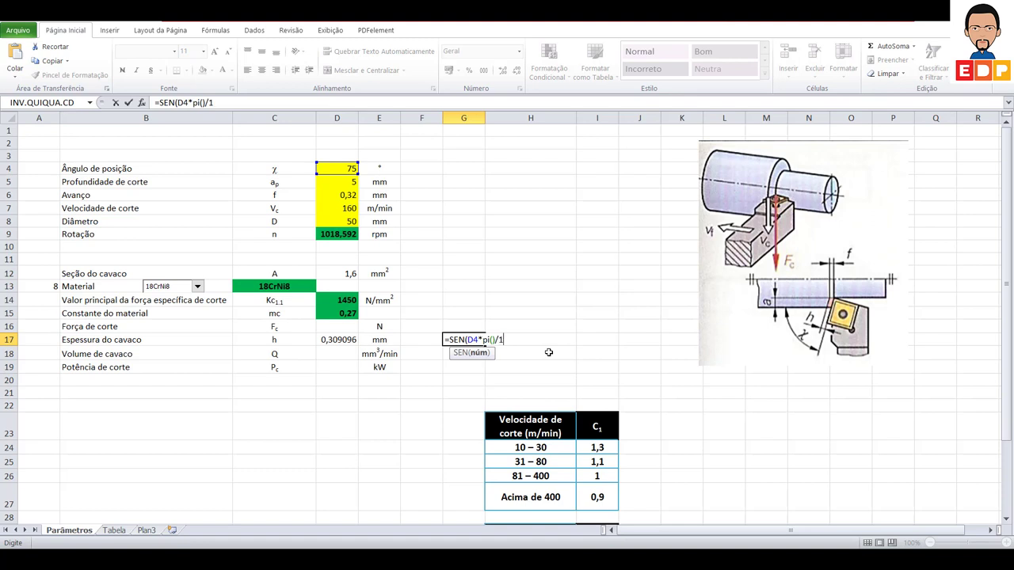
text(80)
key(Return)
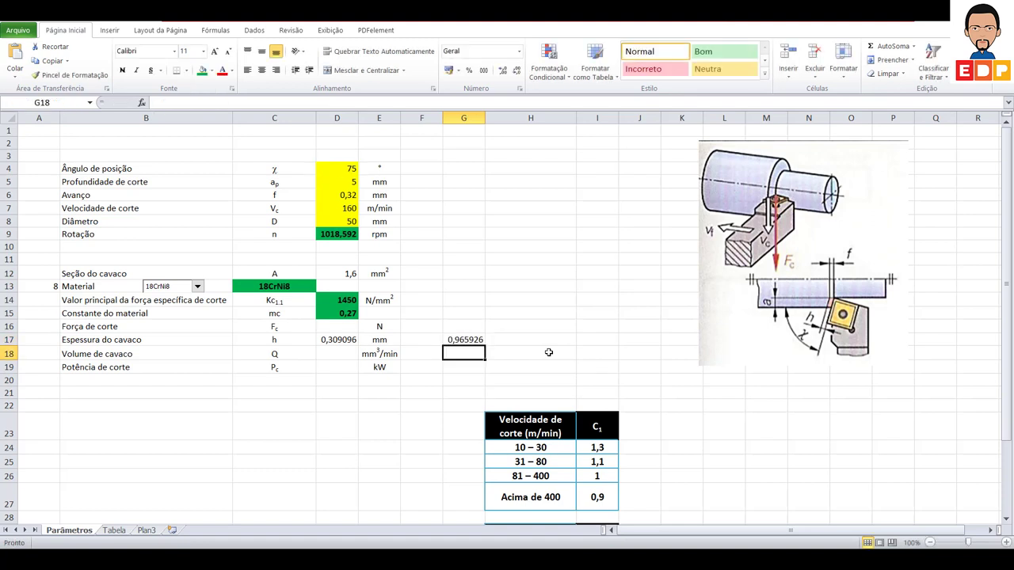
key(Up)
click(465, 341)
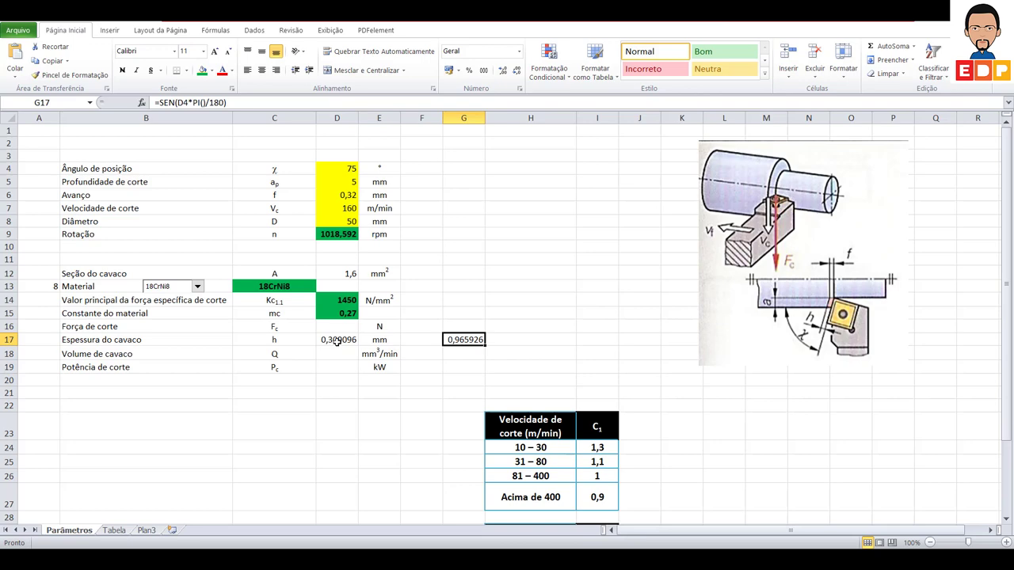
Try =SEN(RADIANOS(D4)) in G16, compare both, then clear G16:G17
click(470, 326)
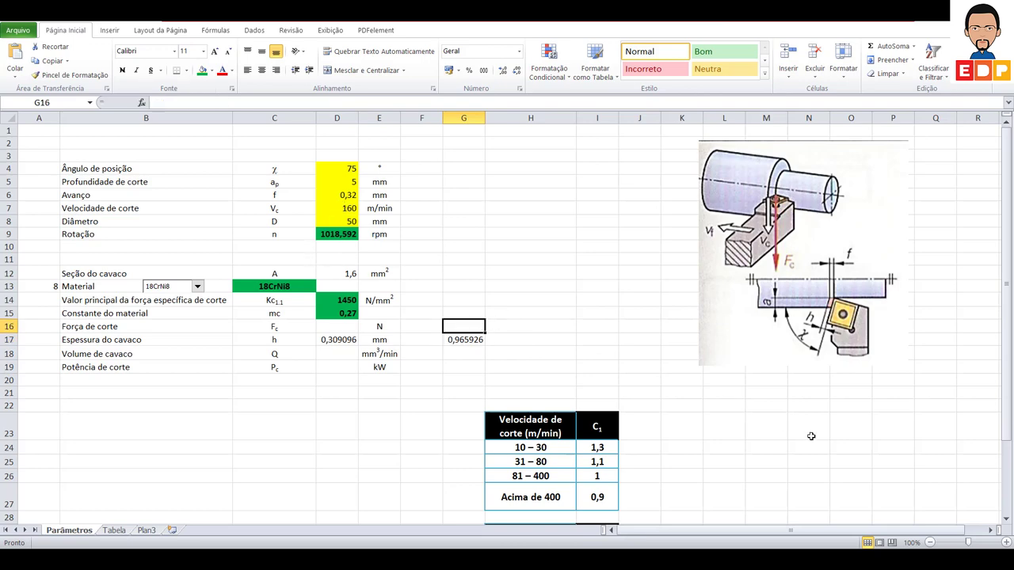
text(=se)
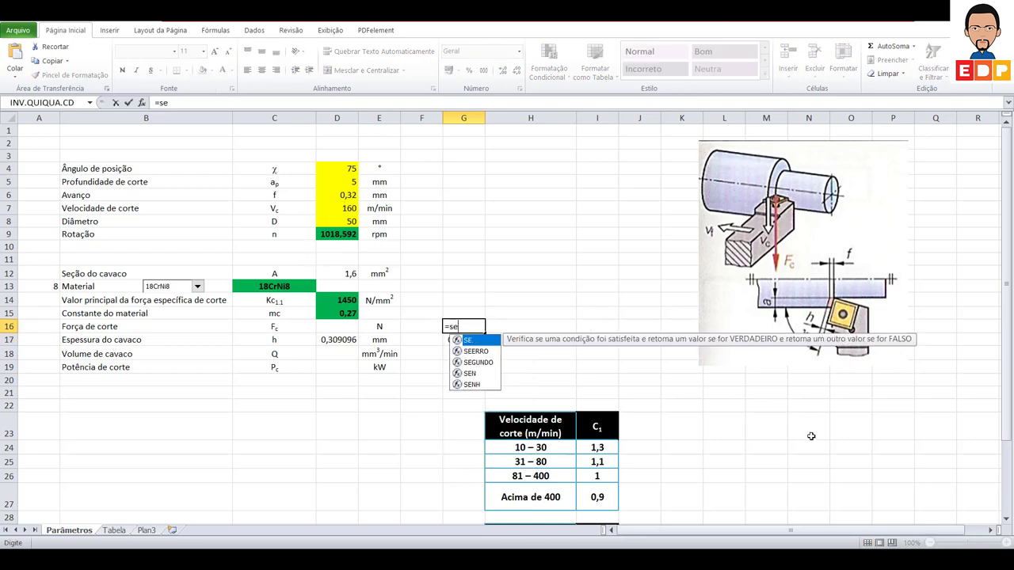
text(n)
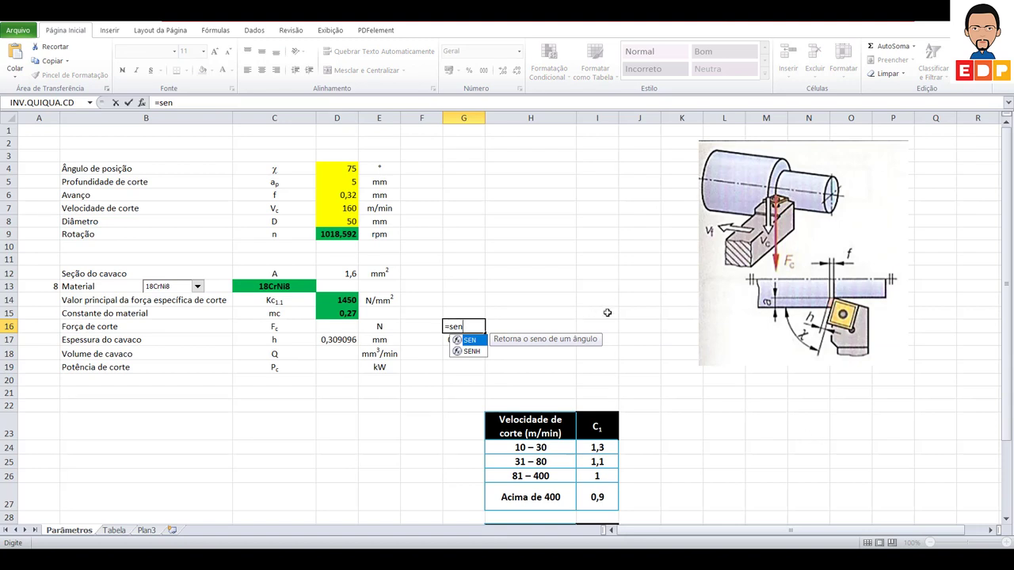
double_click(472, 340)
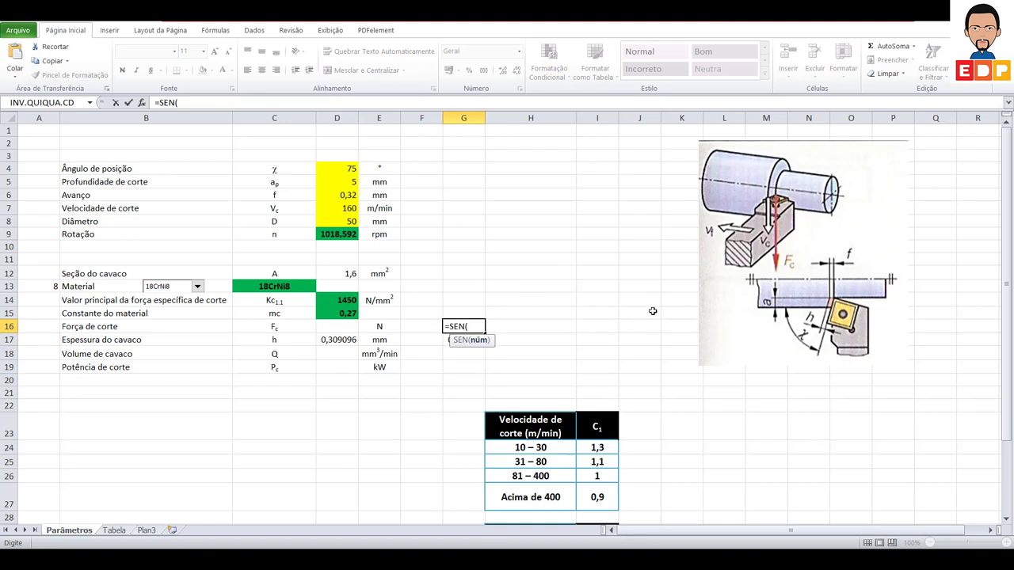
text(rad)
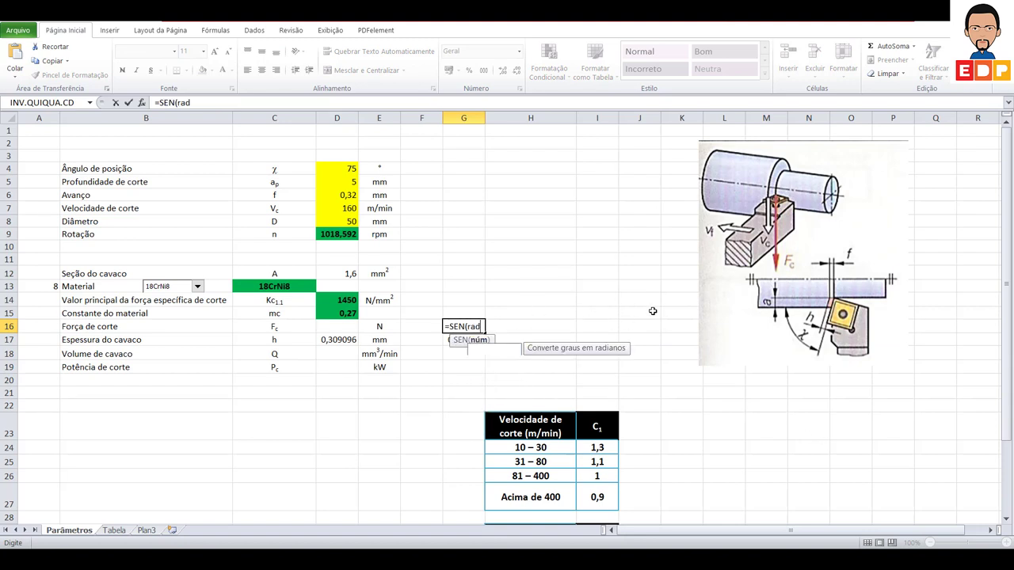
text(ianos)
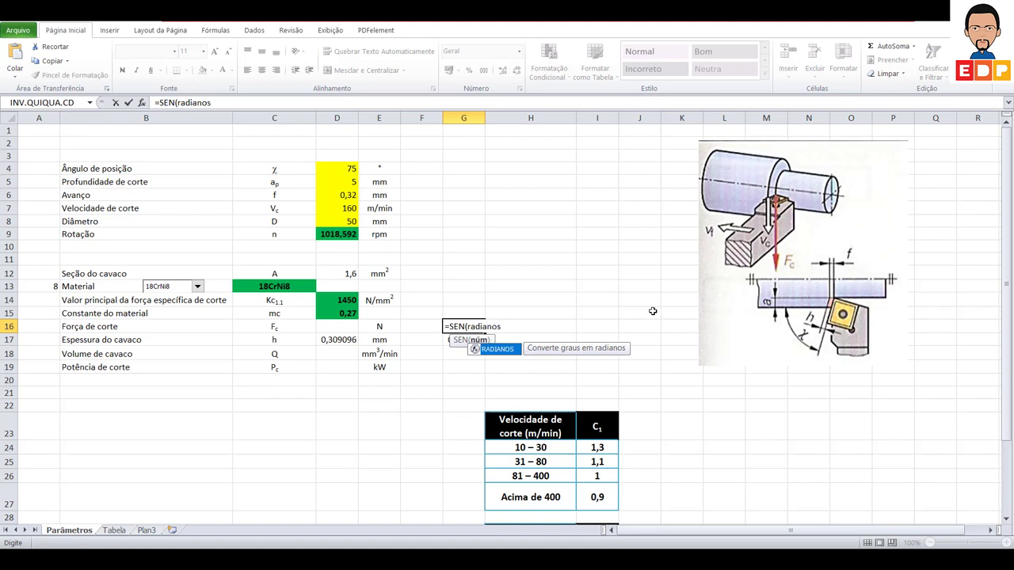
text(()
click(325, 171)
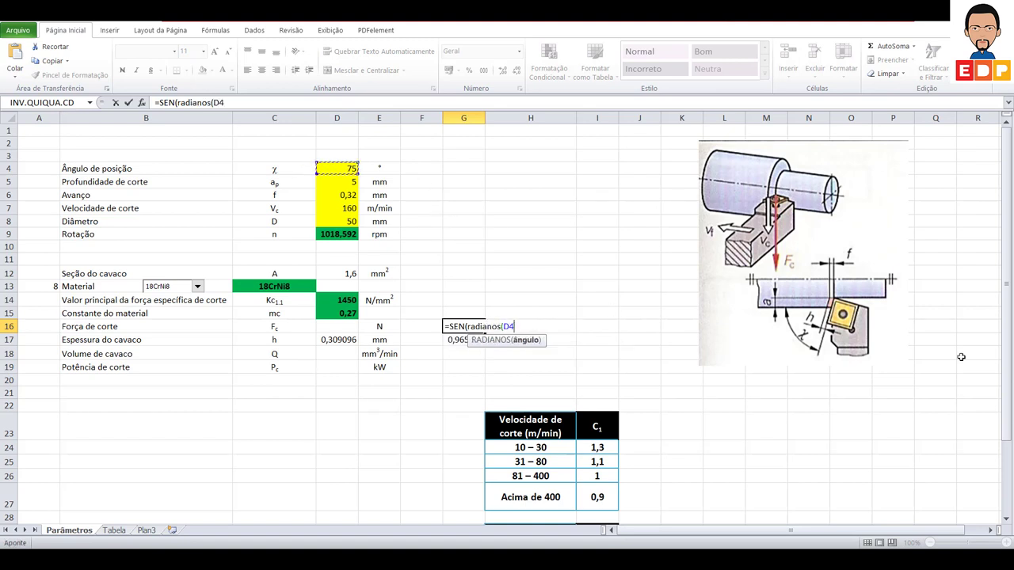
text()))
key(Return)
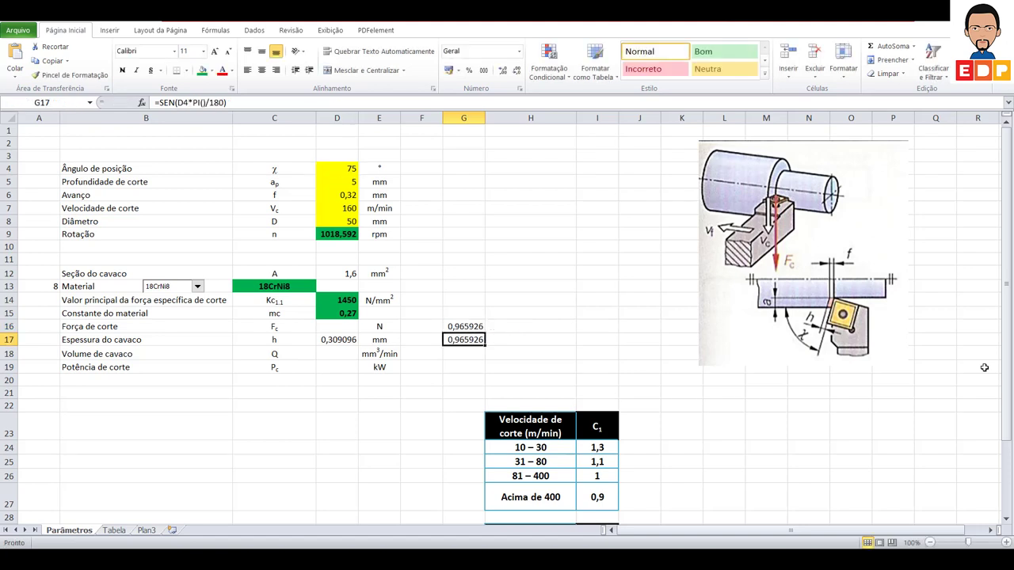
click(448, 326)
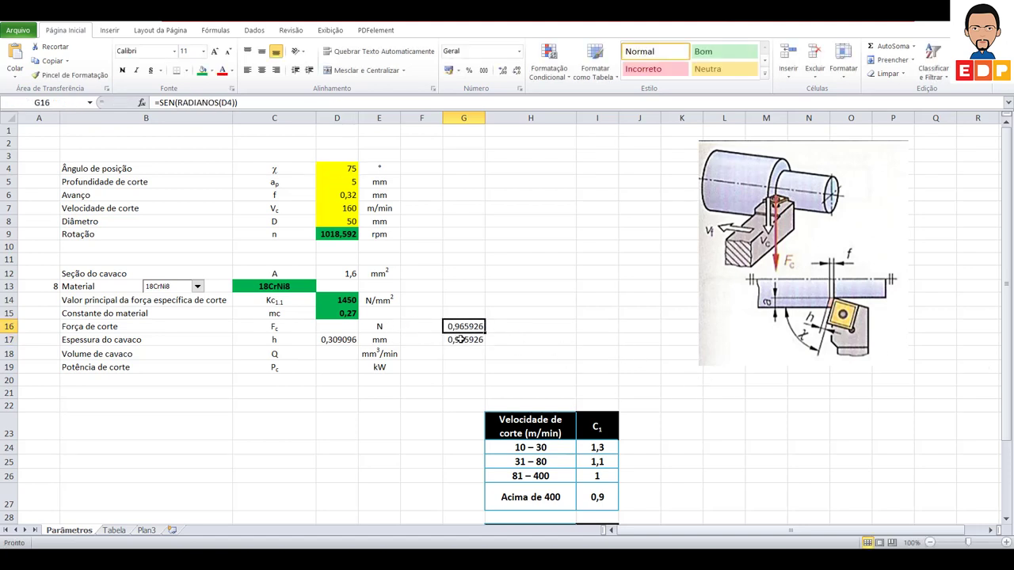
click(461, 339)
drag(462, 327, 469, 339)
key(Delete)
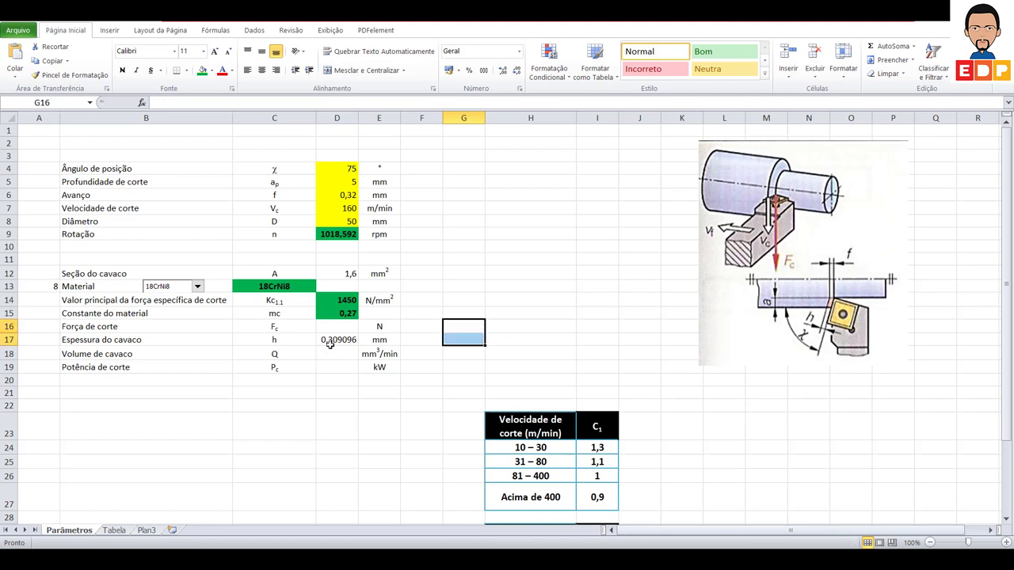
Give the chip thickness result D17 a green fill and bold value
click(332, 340)
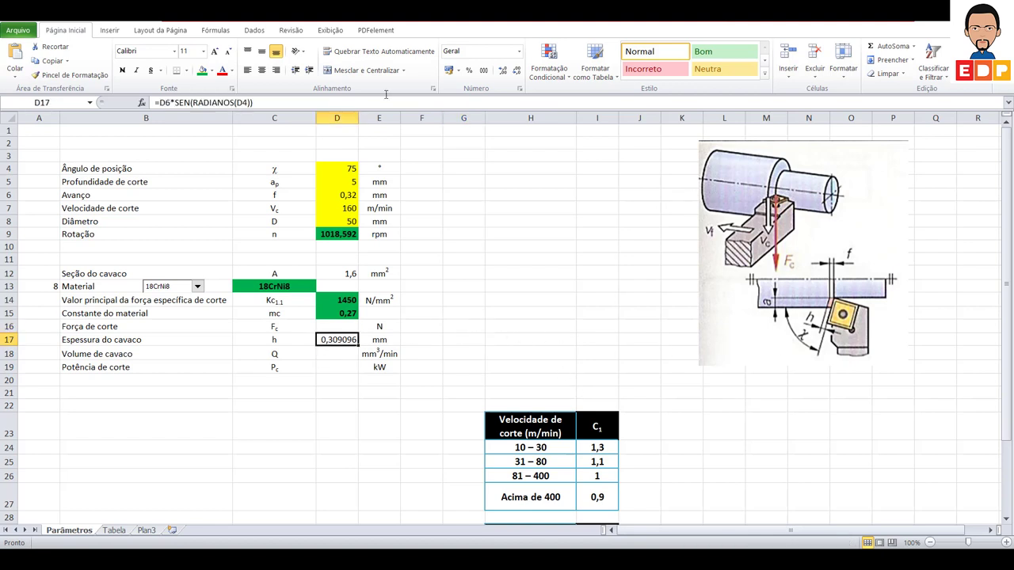
click(201, 70)
click(552, 315)
click(337, 340)
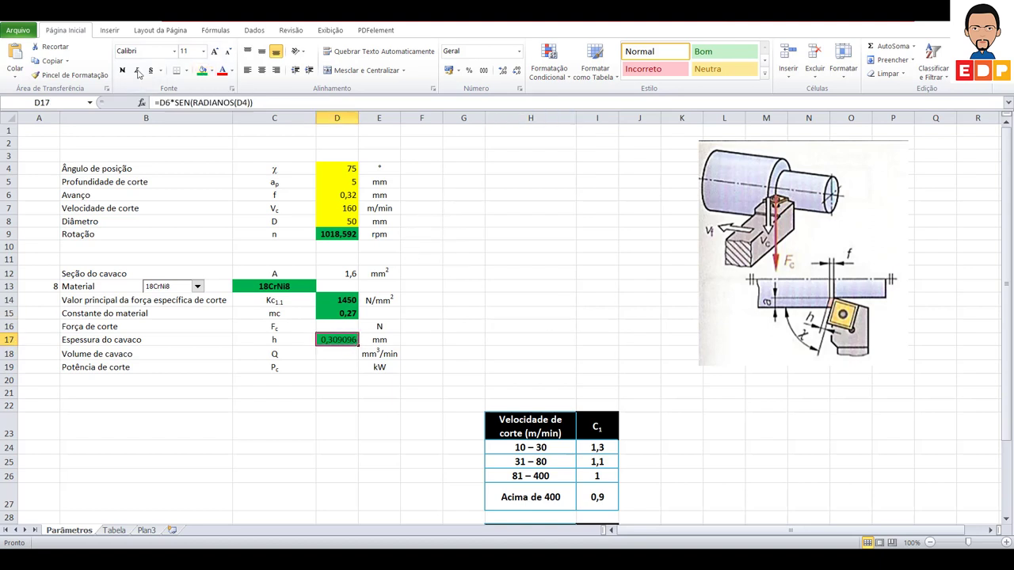
click(122, 70)
click(488, 302)
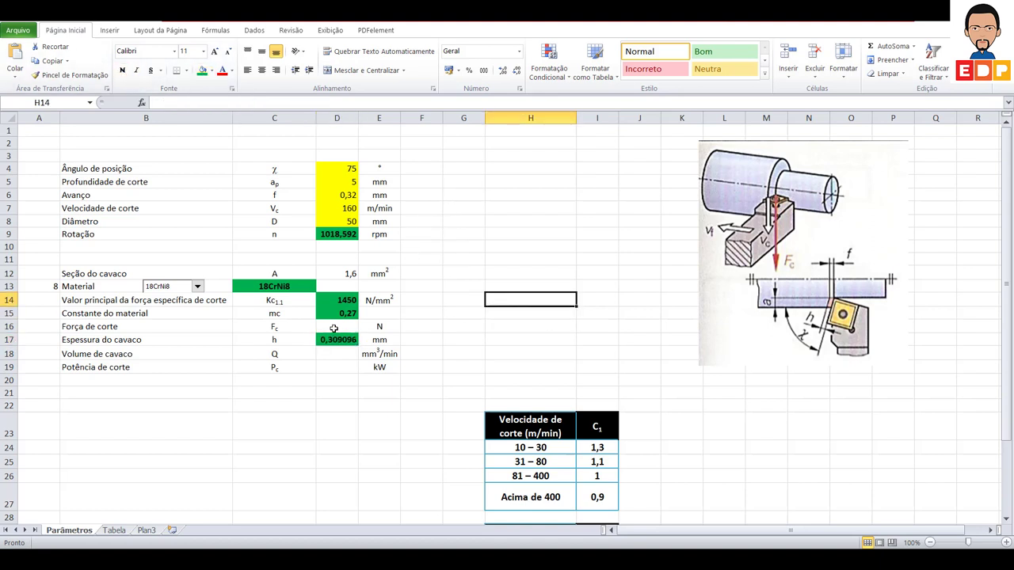
click(334, 328)
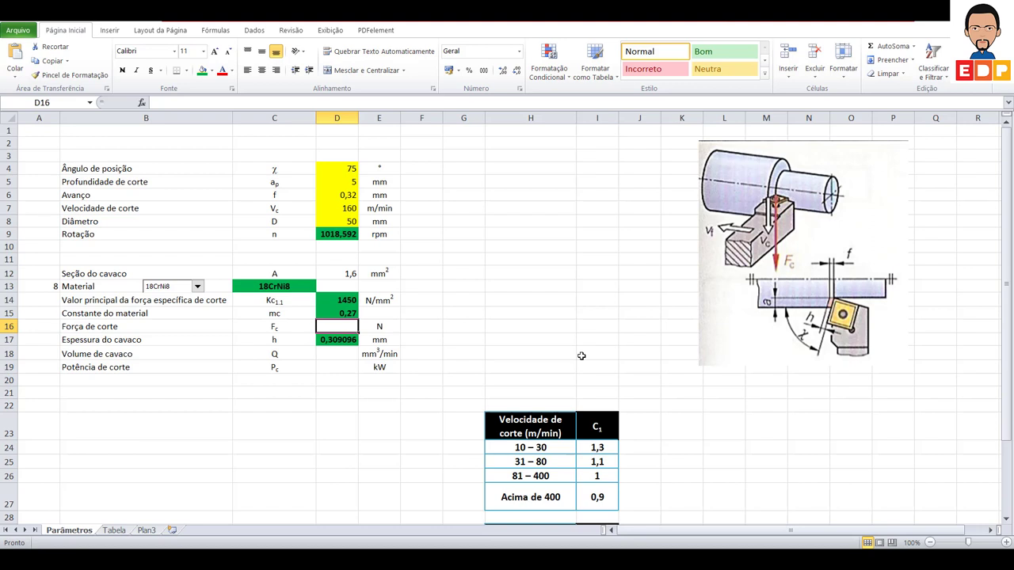
Build the cutting force formula in D16 from D5, D6, D14 and D17, accepting Excel's parenthesis correction
text(=)
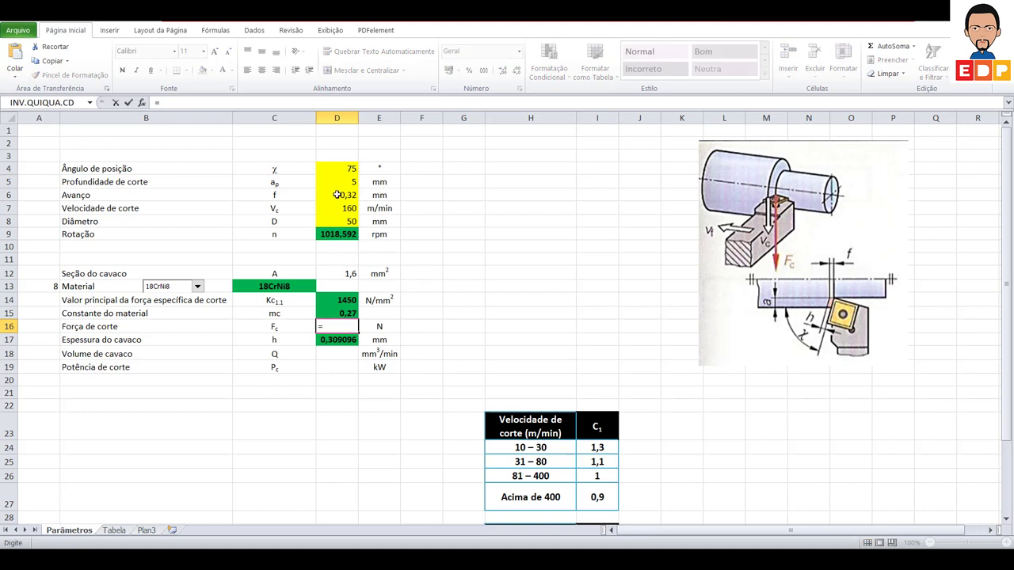
click(341, 183)
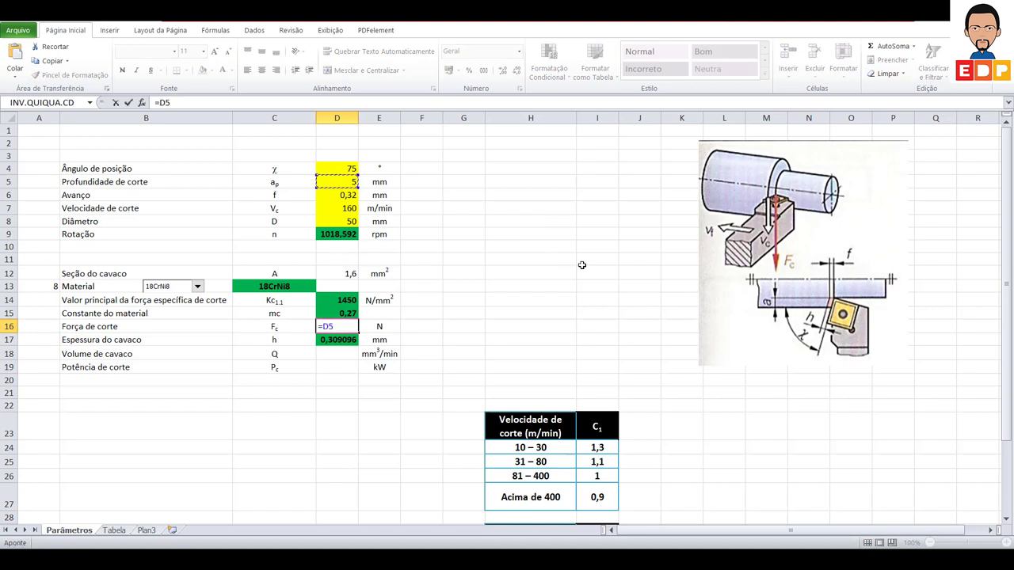
text(*)
click(337, 194)
text(*)
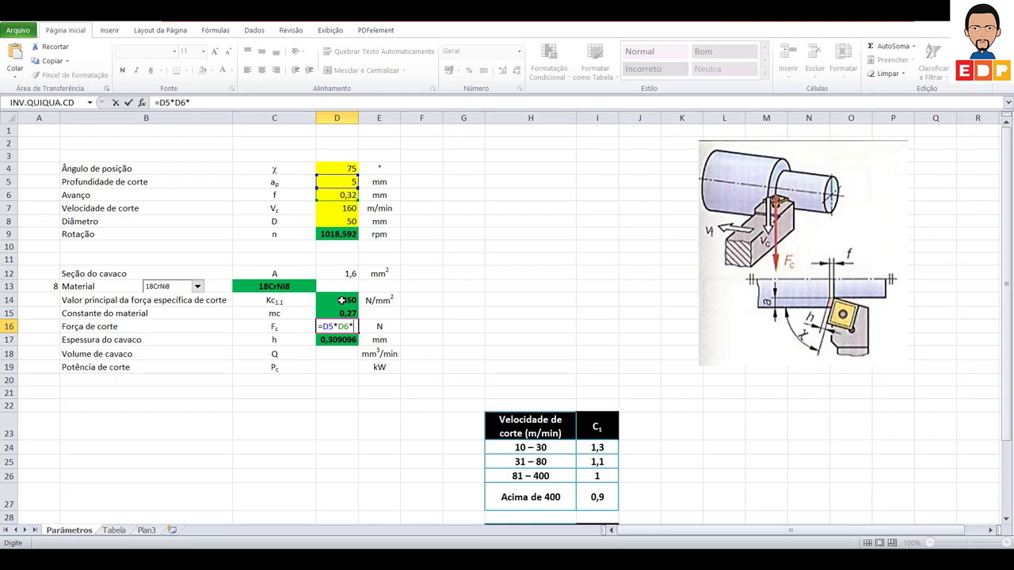
text(()
click(342, 301)
text(/)
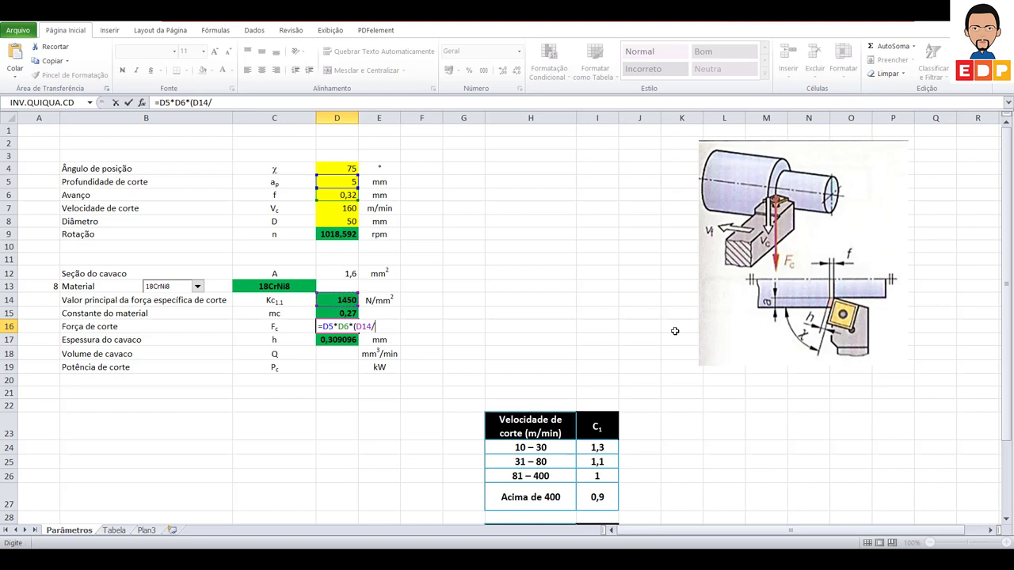
click(332, 339)
click(377, 326)
text(()
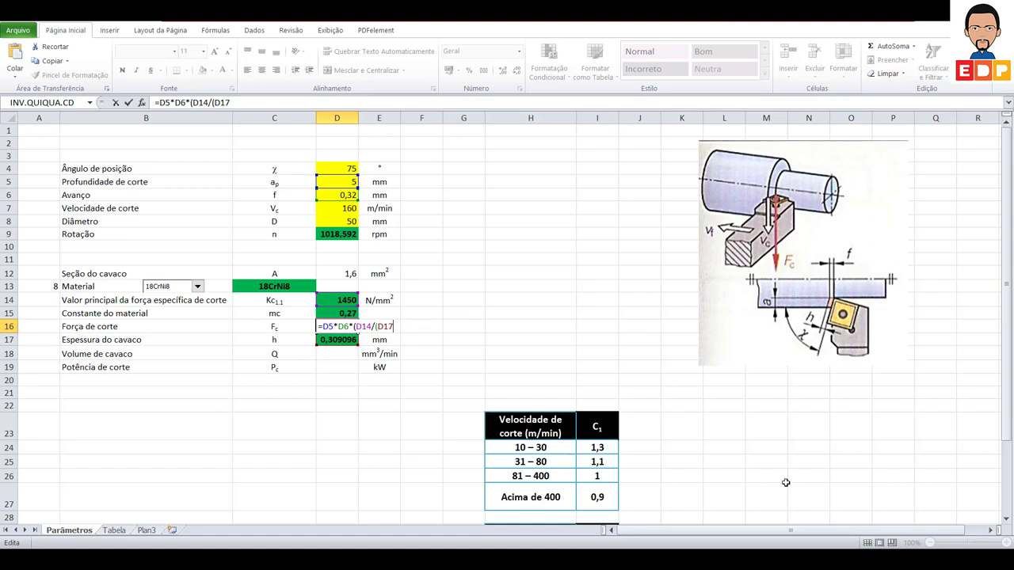
key(Return)
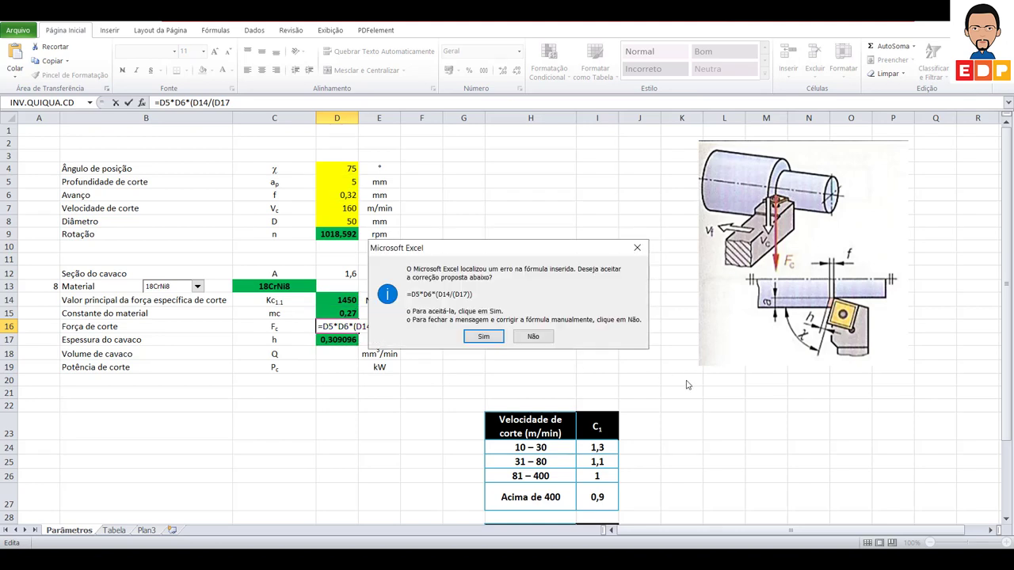
click(501, 339)
Add exponent D15 so D16 reads =D5*D6*(D14/(D17^D15)), giving 3185,39 N
double_click(349, 327)
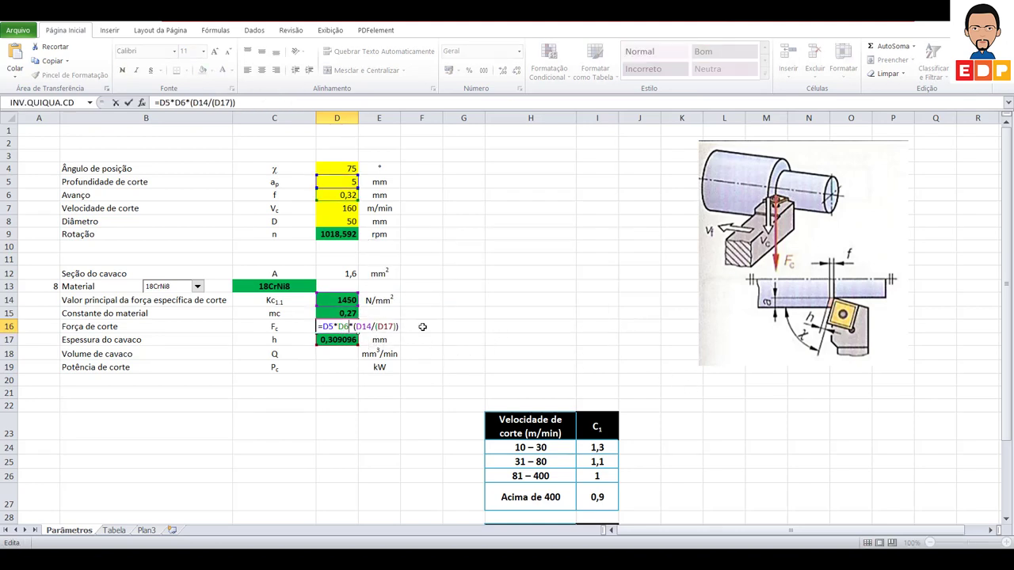
click(393, 327)
text(^^)
key(BackSpace)
click(335, 313)
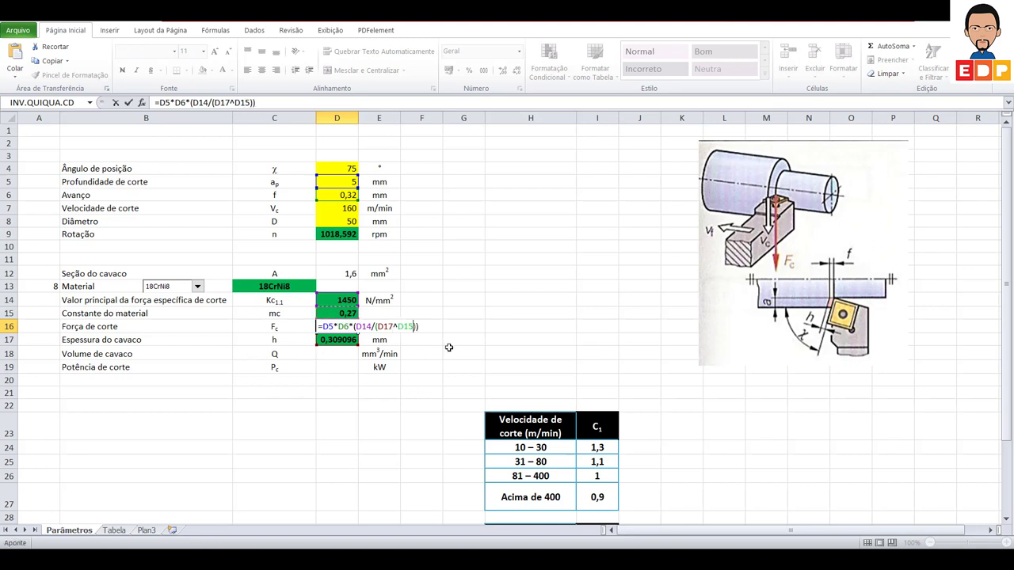
key(Return)
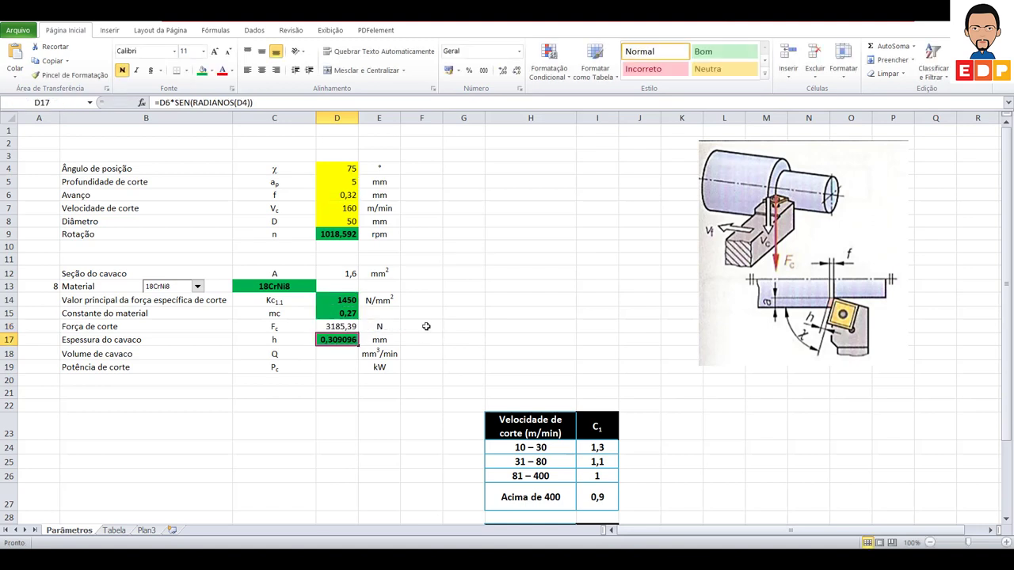
click(344, 326)
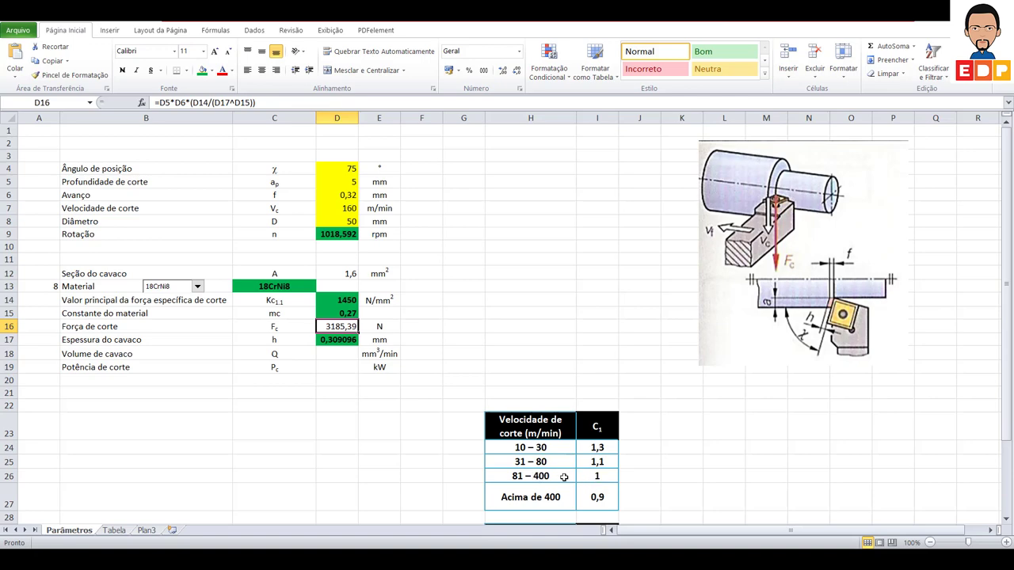
scroll(602, 474, down, 1)
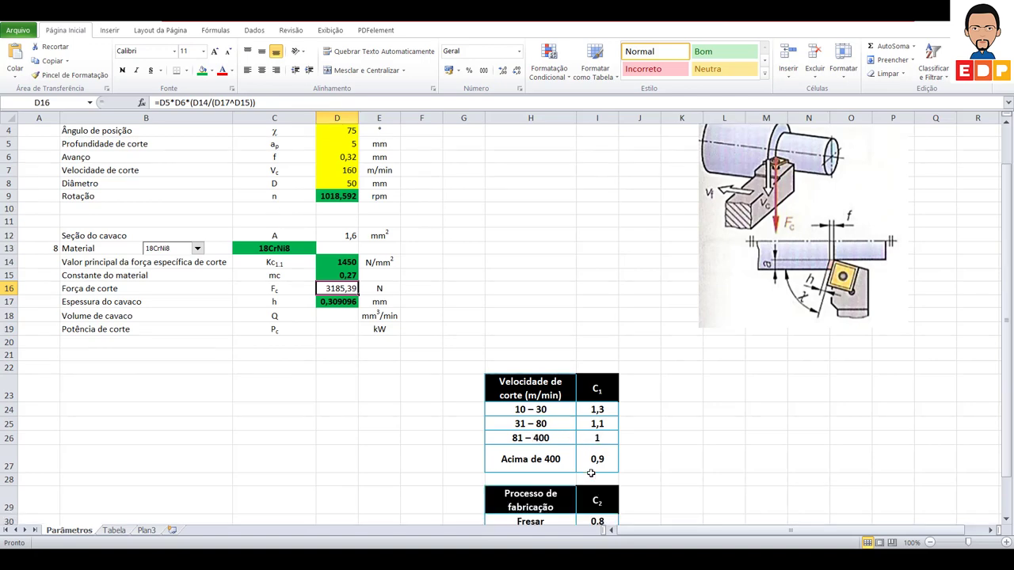
scroll(589, 469, down, 3)
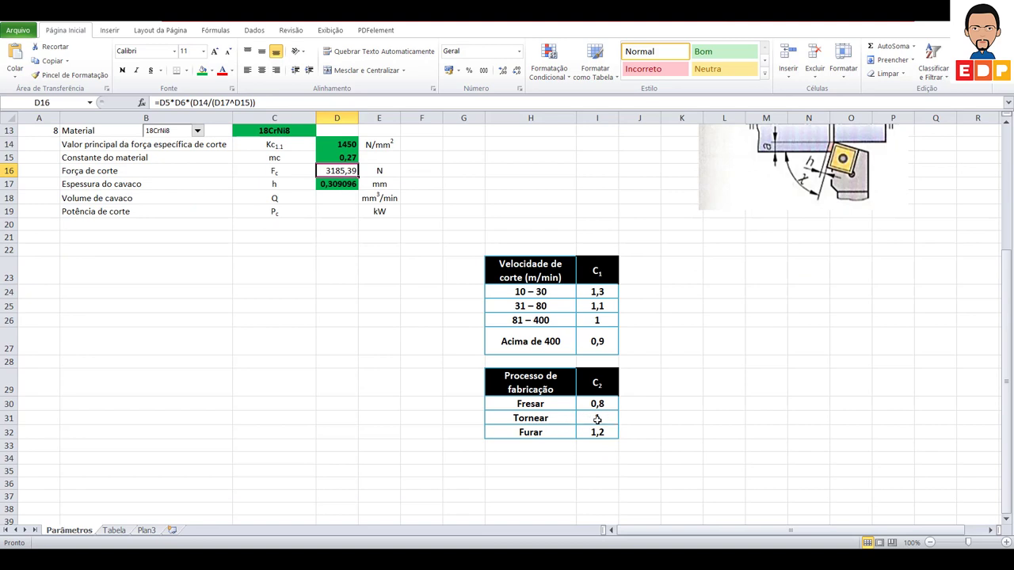
scroll(597, 420, up, 1)
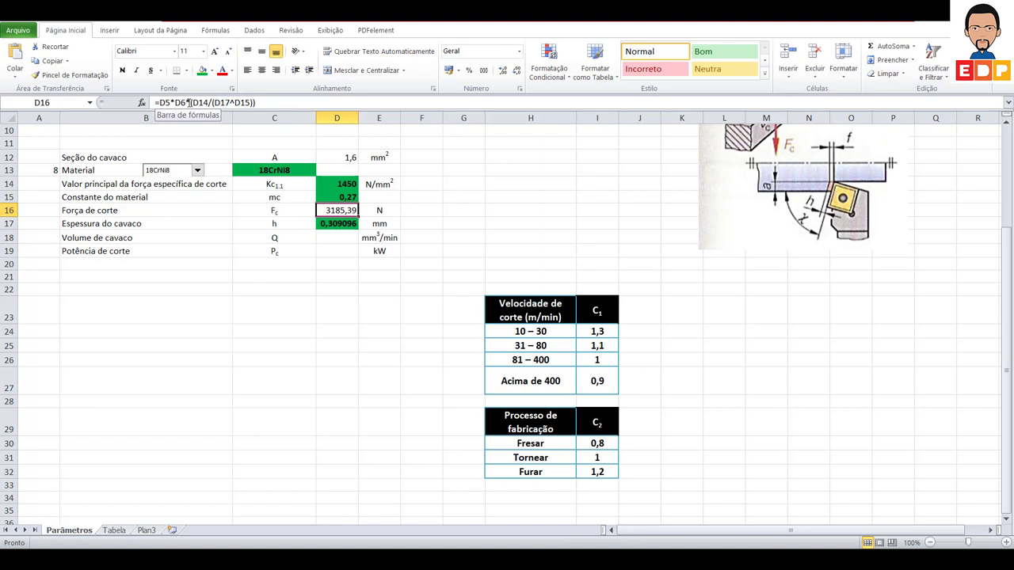
click(190, 102)
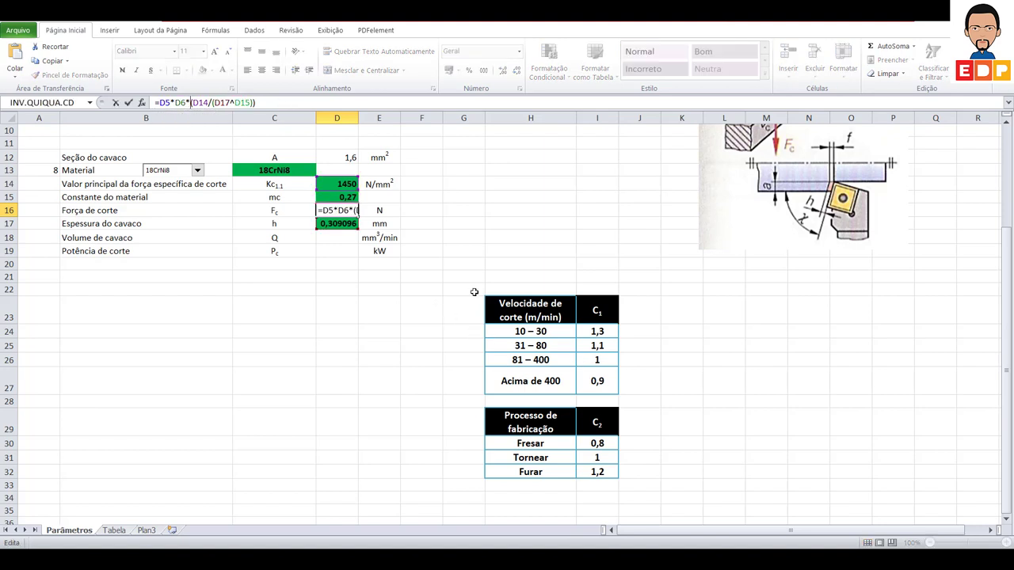
key(Return)
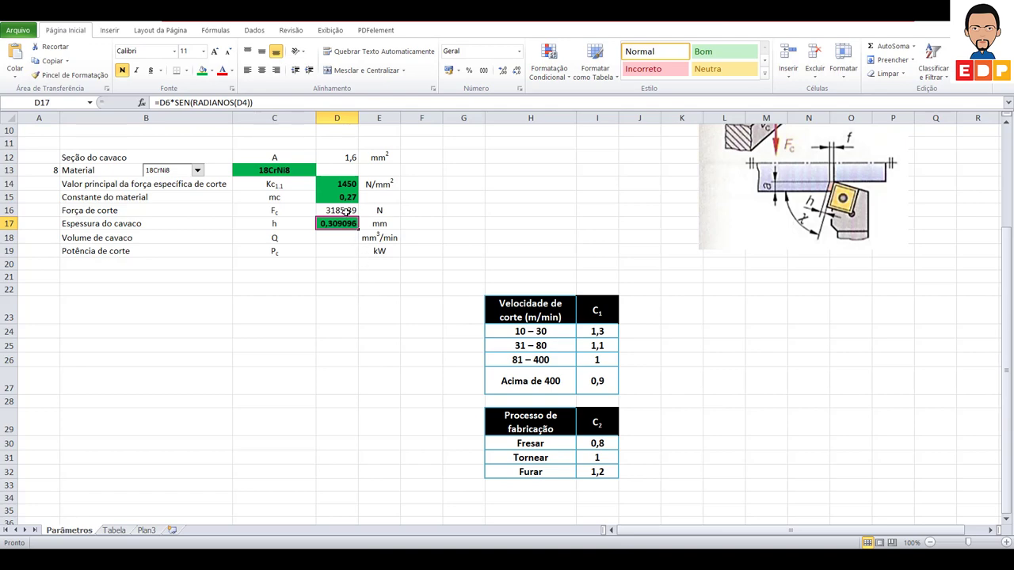
click(346, 212)
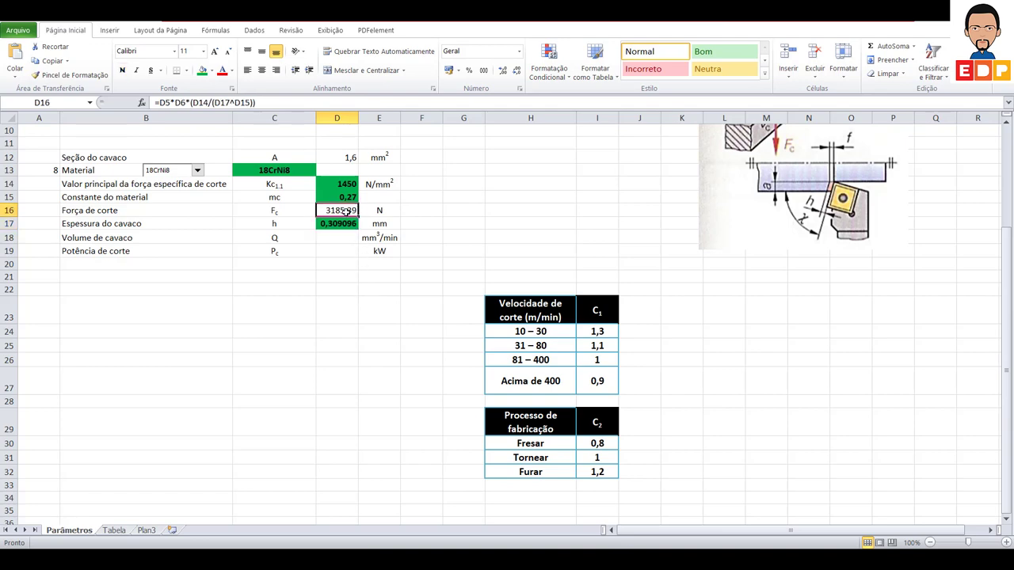
scroll(394, 240, up, 2)
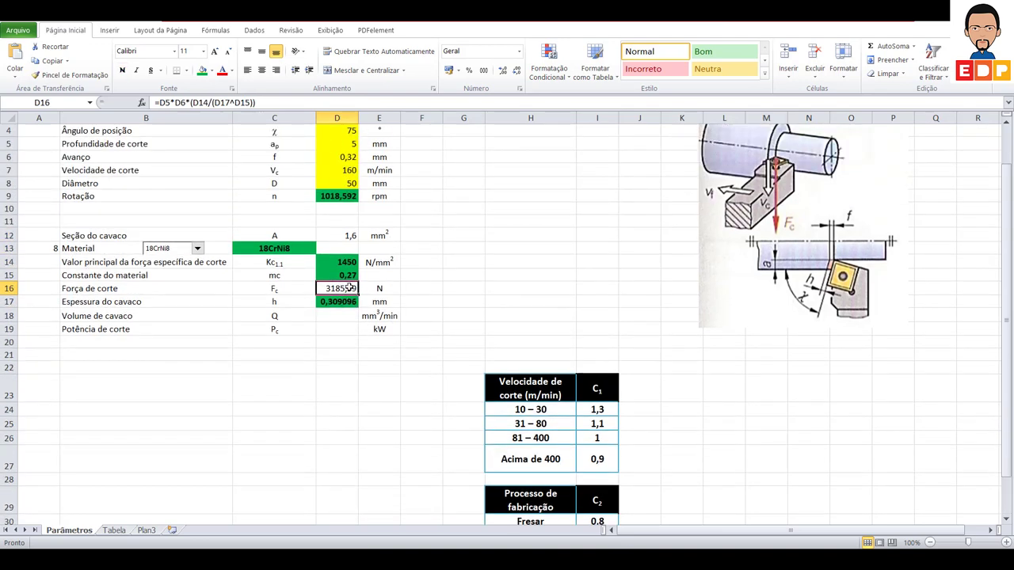
click(202, 69)
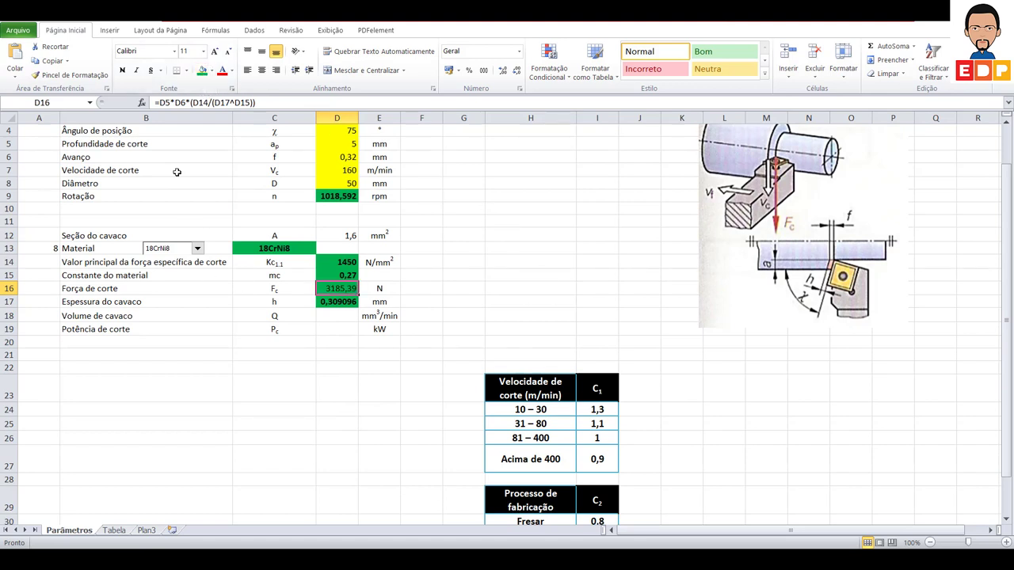
click(122, 70)
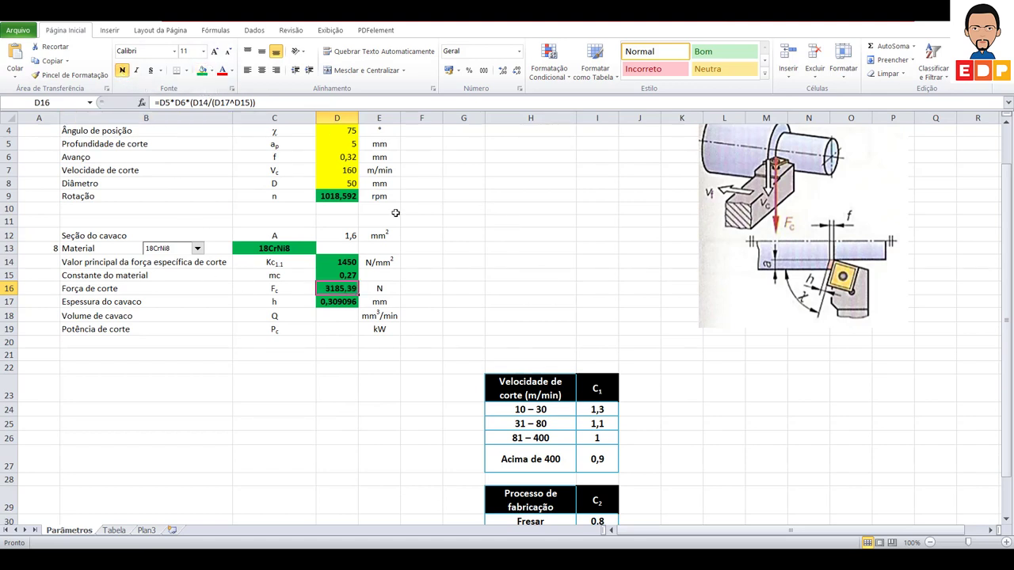
click(487, 252)
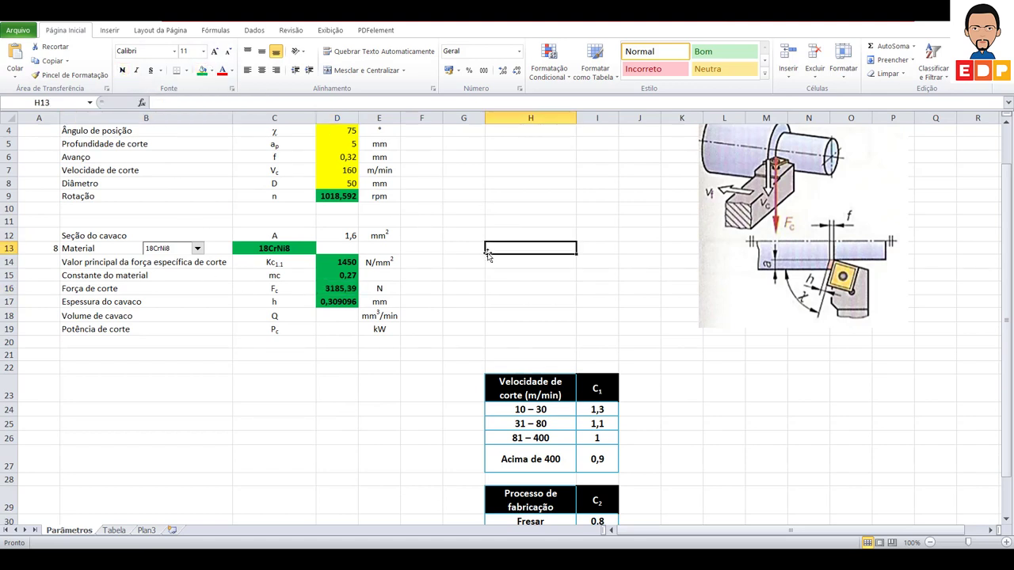
click(339, 317)
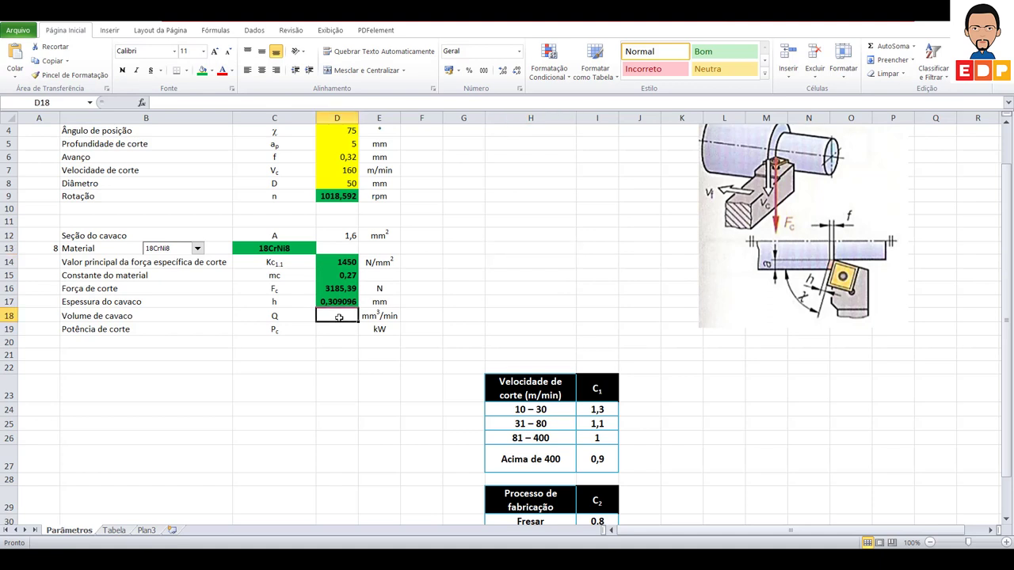
Enter =D5*D6*D7*1000 in D18, giving chip volume 256000 mm³/min
text(=)
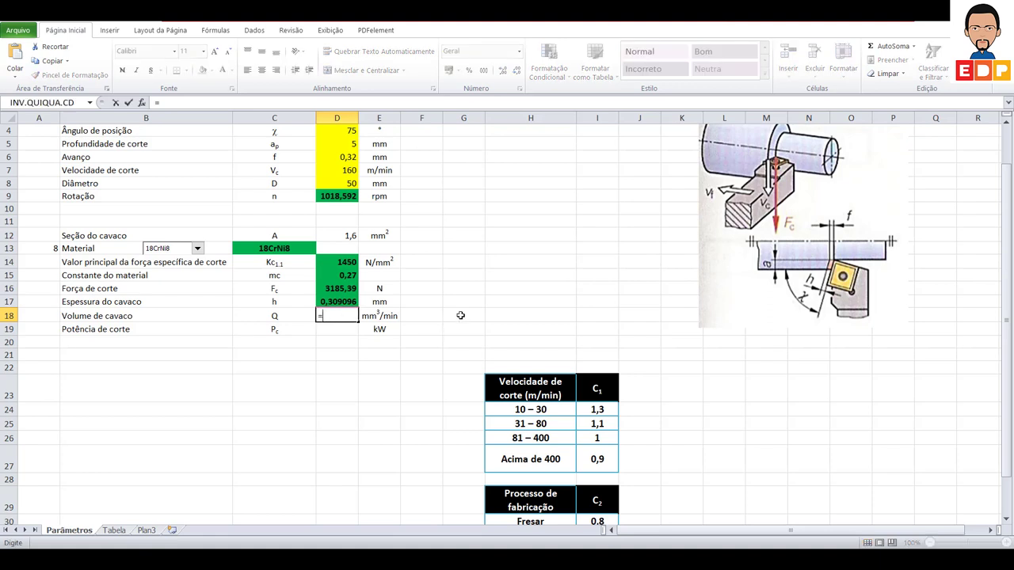
scroll(459, 314, up, 1)
click(332, 183)
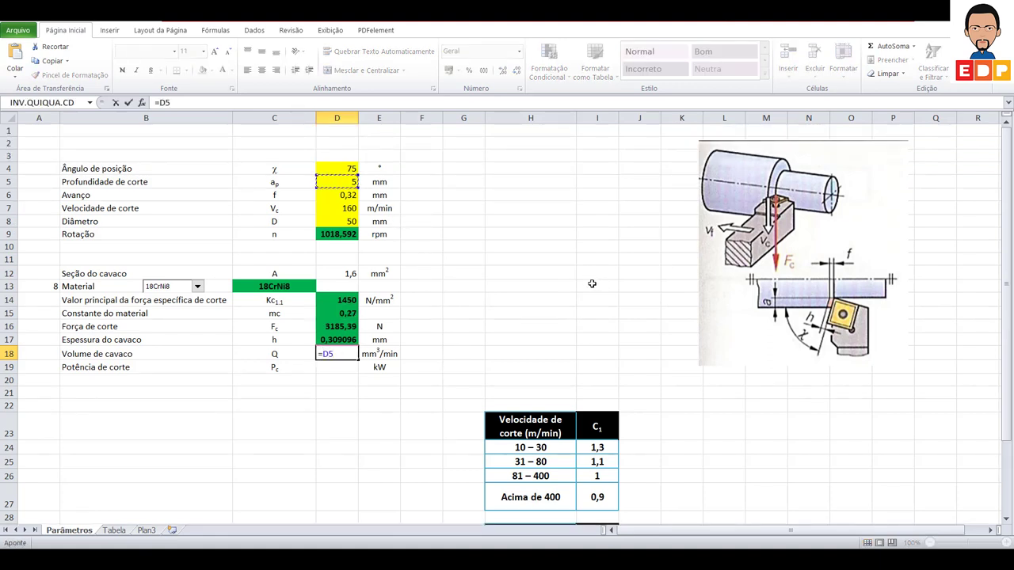
text(*)
click(331, 195)
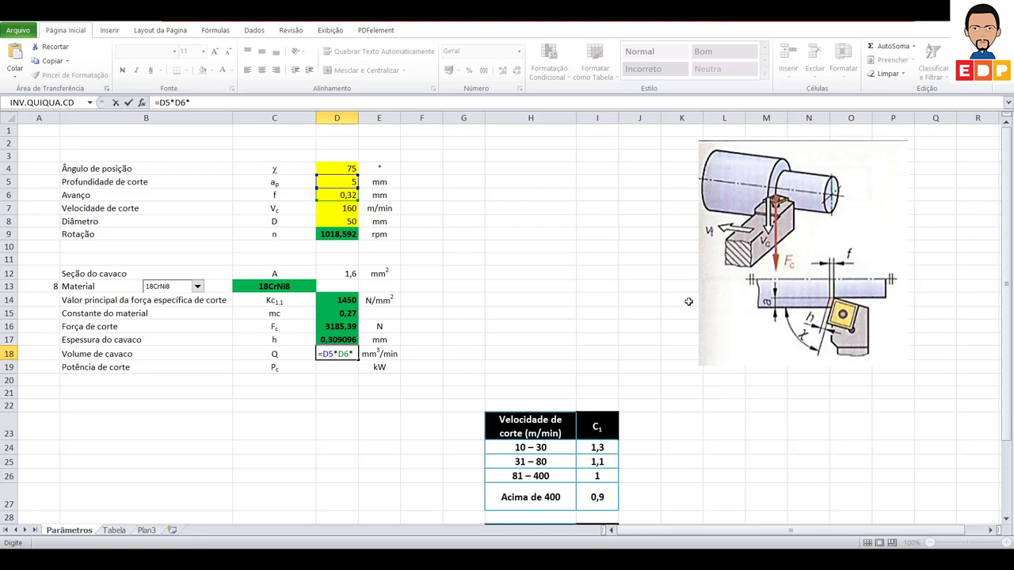
click(346, 208)
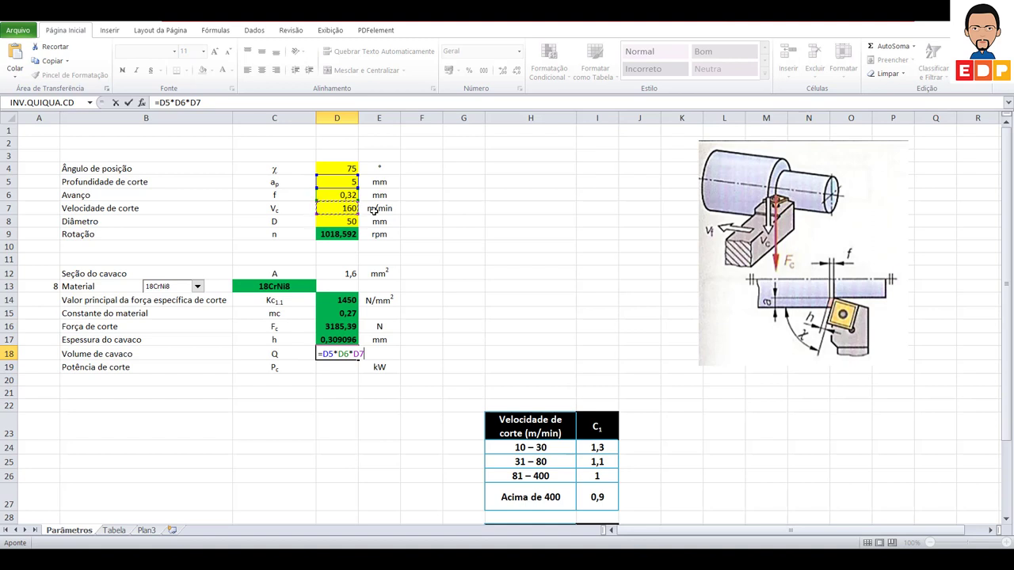
text(*100)
text(0)
key(Return)
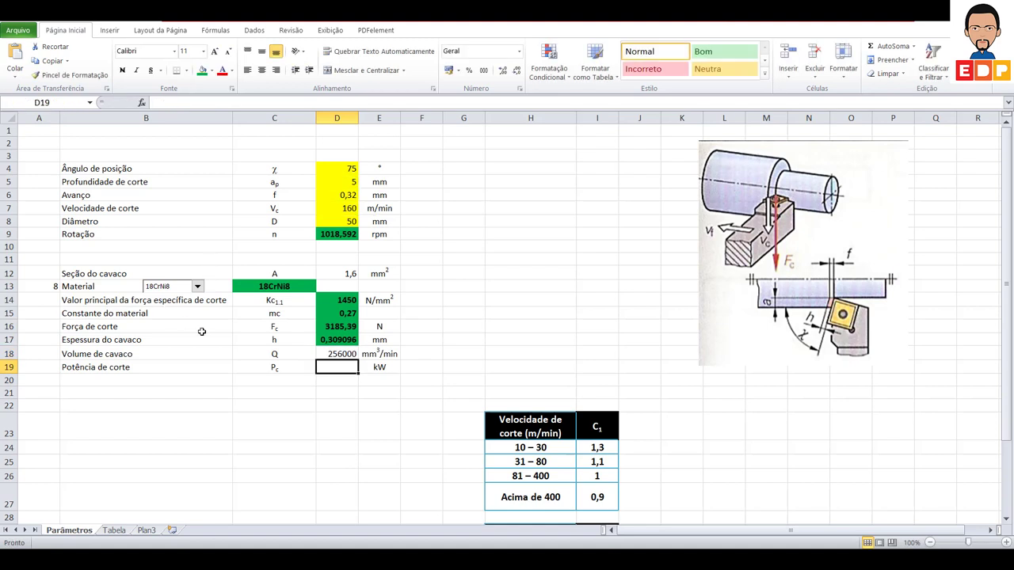
Give the chip volume cell D18 a green fill and bold value
click(343, 353)
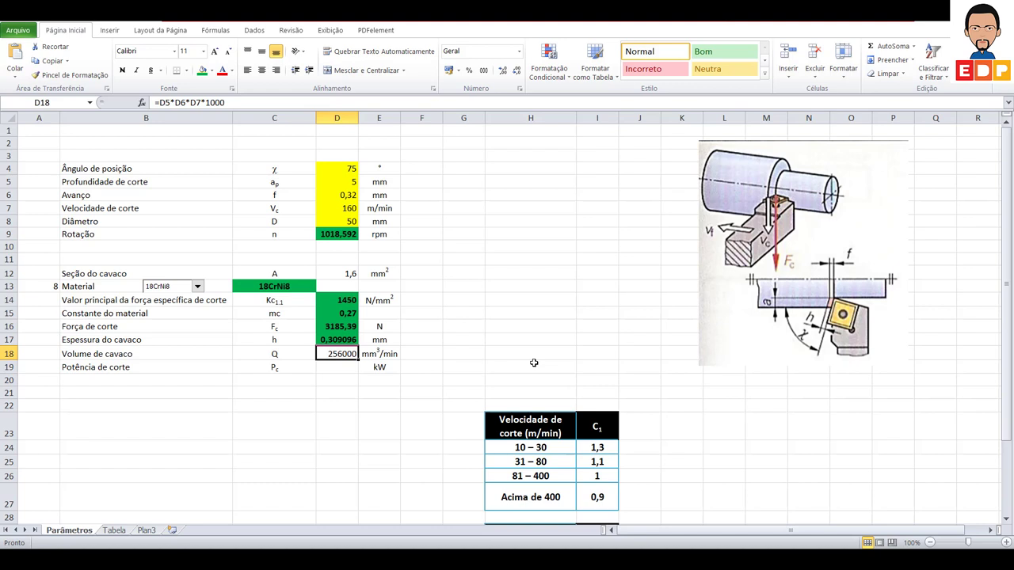
click(201, 70)
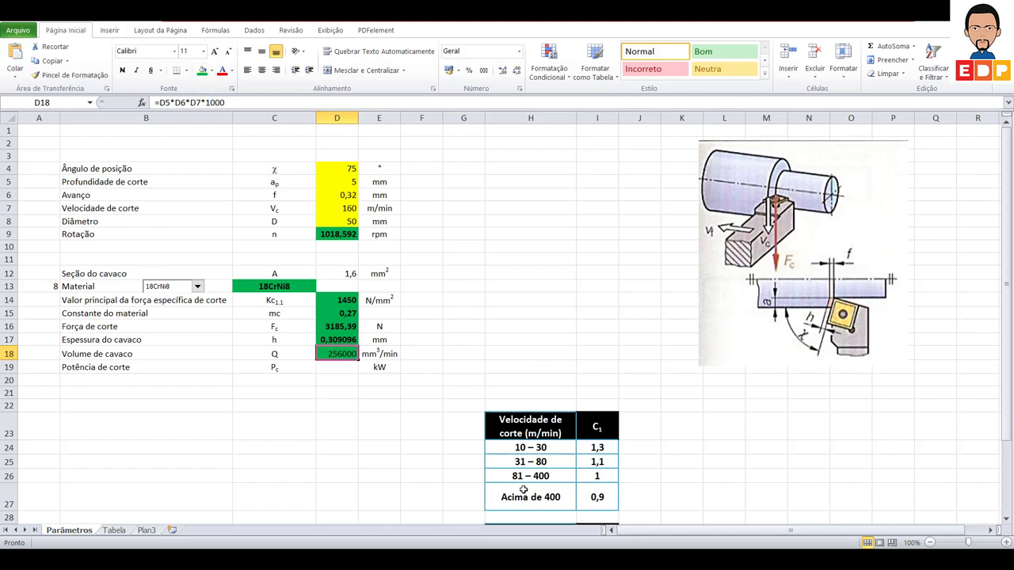
click(122, 70)
click(326, 370)
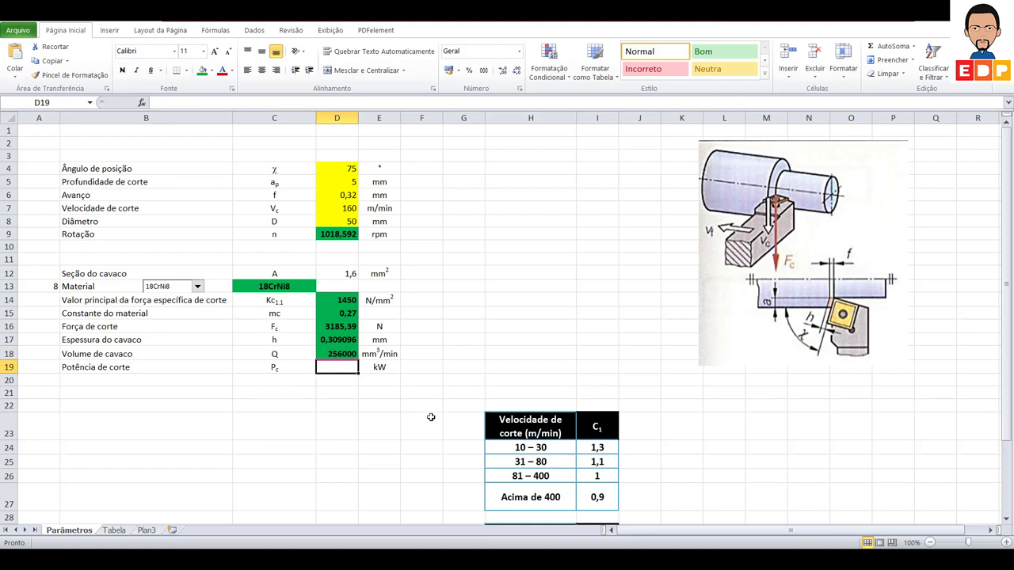
Enter the cutting power formula in D19 as cutting force D16 times cutting speed D7, divided by 60
text(=)
click(334, 328)
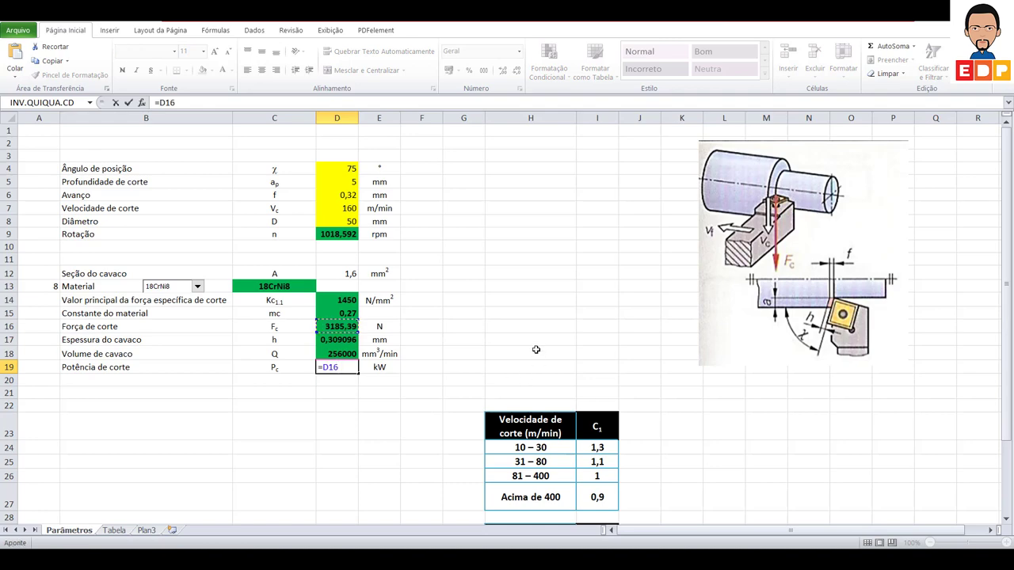
text(*)
click(328, 213)
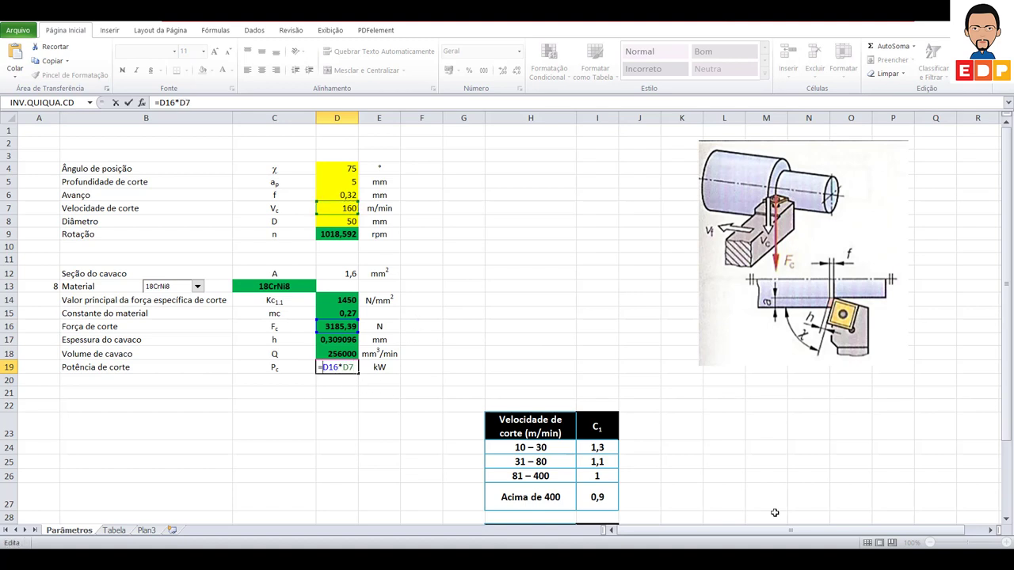
text(()
text())
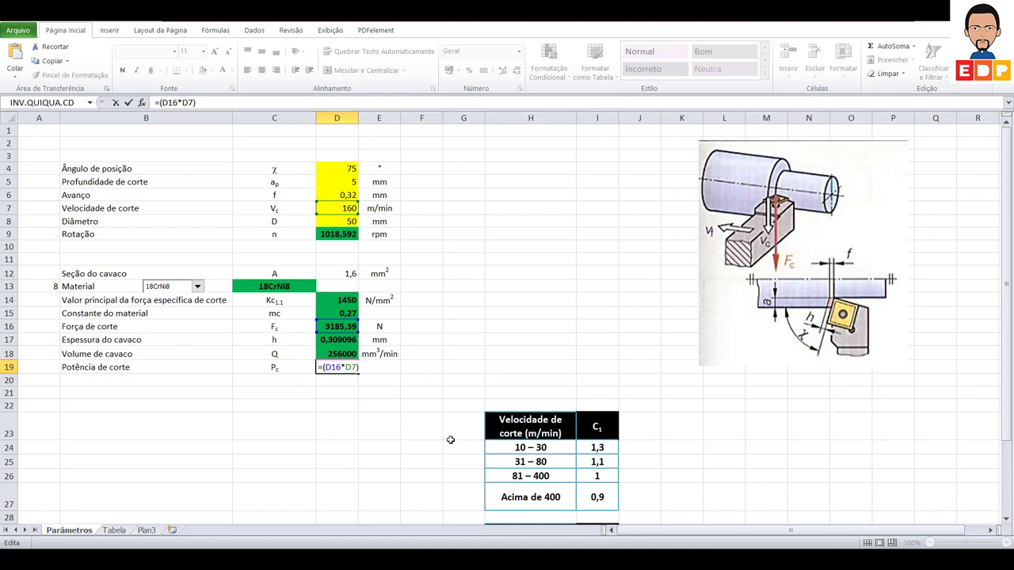
text(1)
key(BackSpace)
text(/)
text(60)
key(Return)
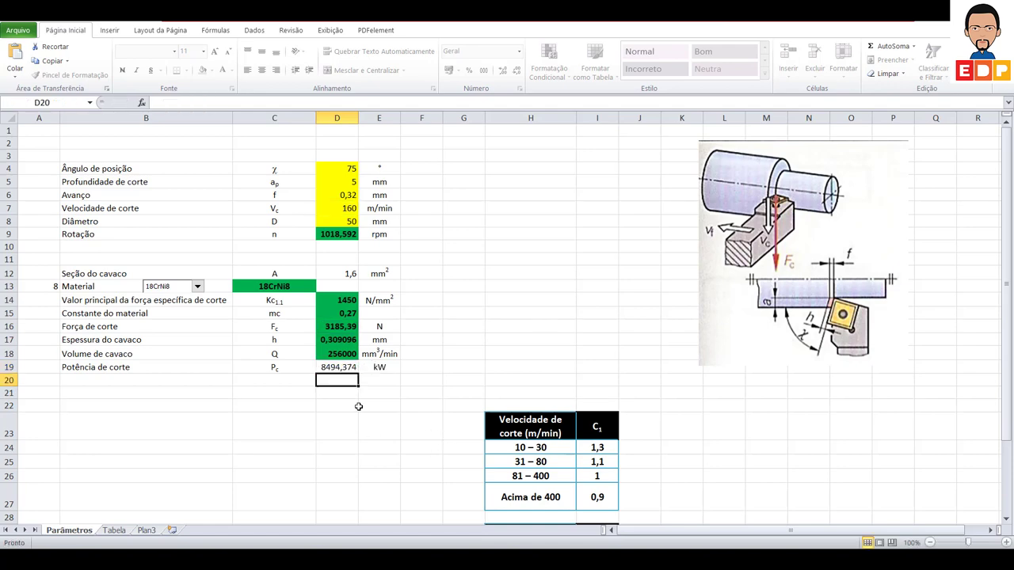
Correct D19 to =((D16*D7)/60)/1000 so the power shows 8,494374 kW
click(346, 366)
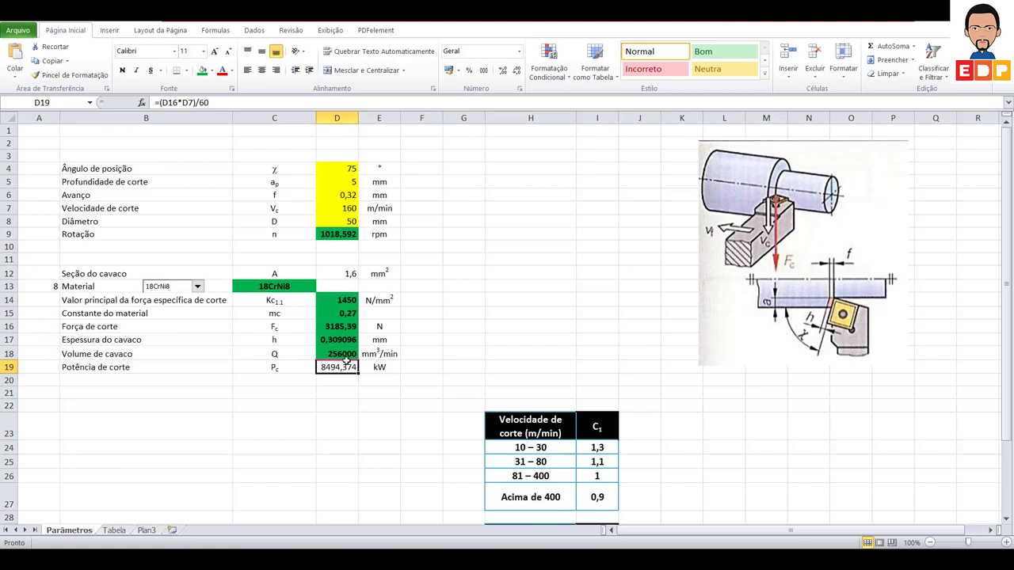
click(160, 103)
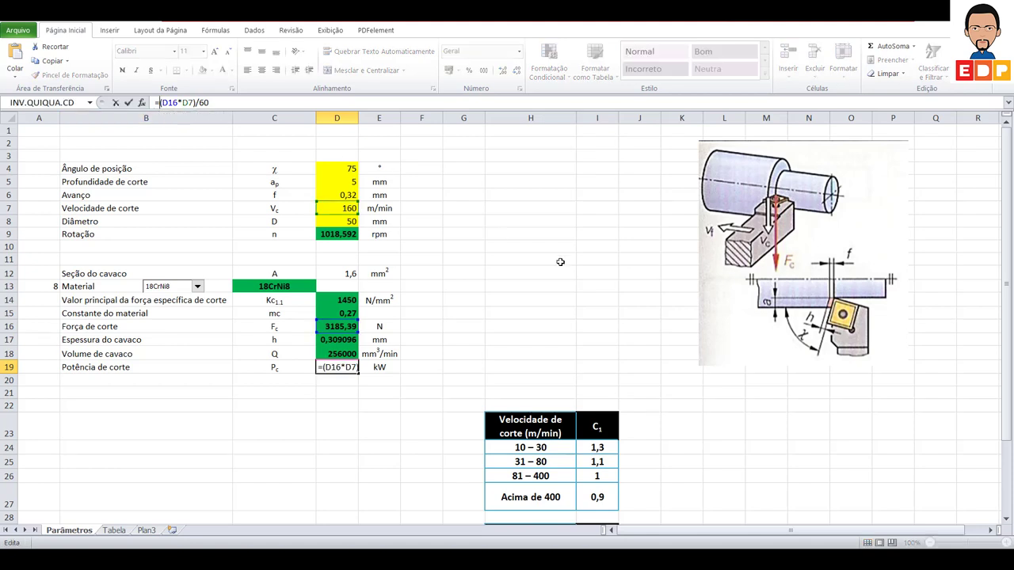
text(*)
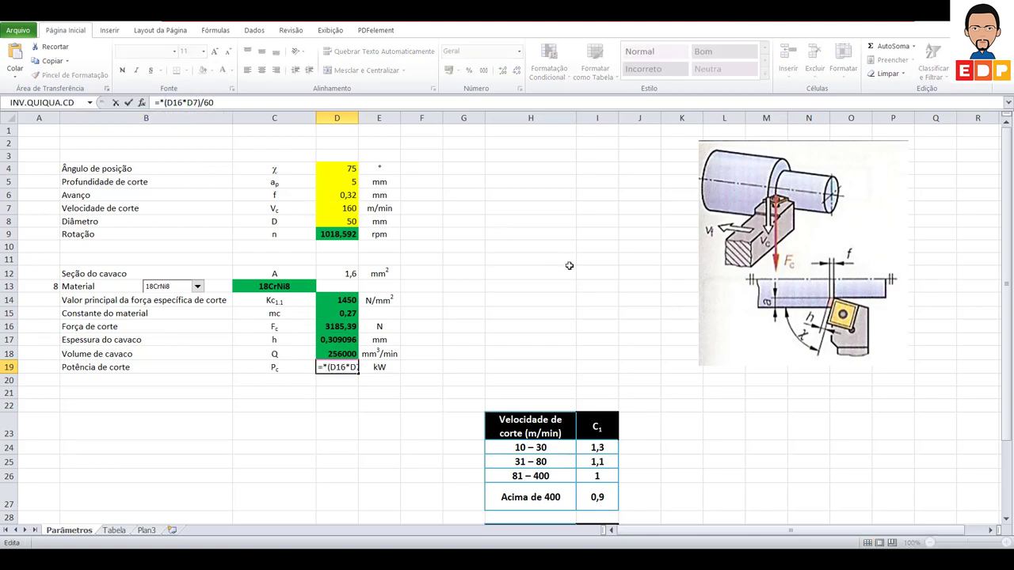
key(BackSpace)
text(()
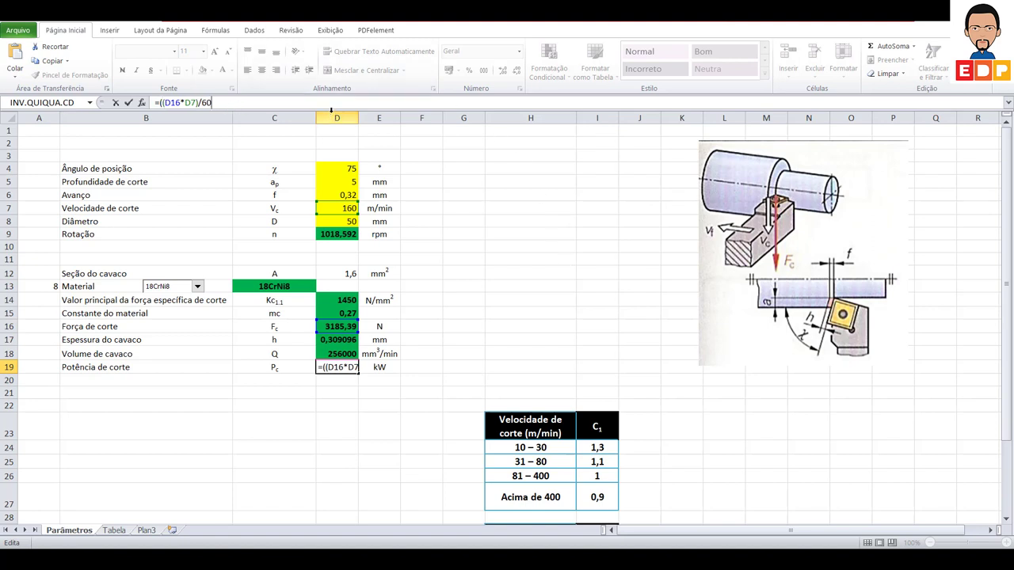
text()/)
text(1000)
key(Return)
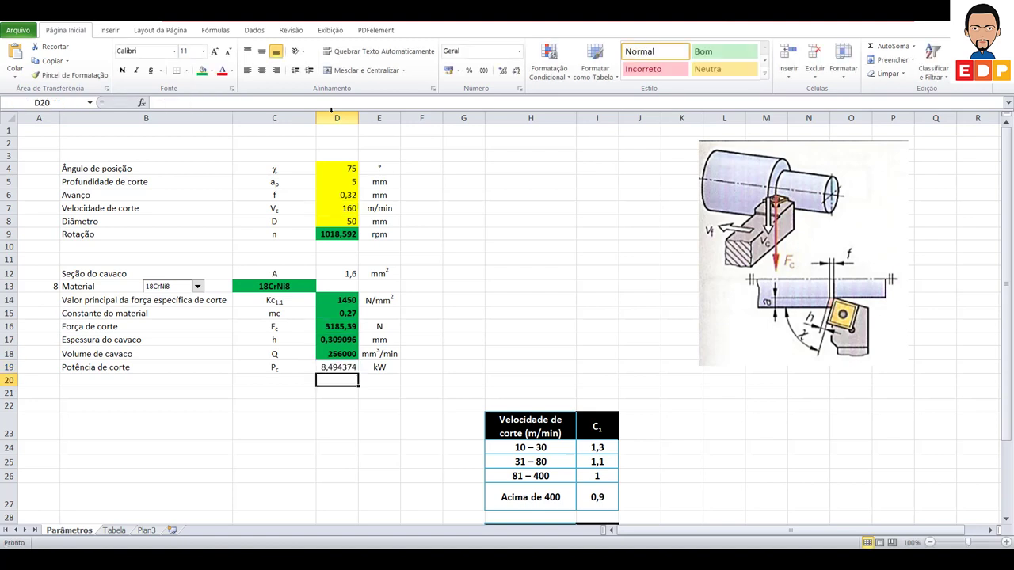
Format the cutting power cell D19 with a green fill and bold text
click(346, 367)
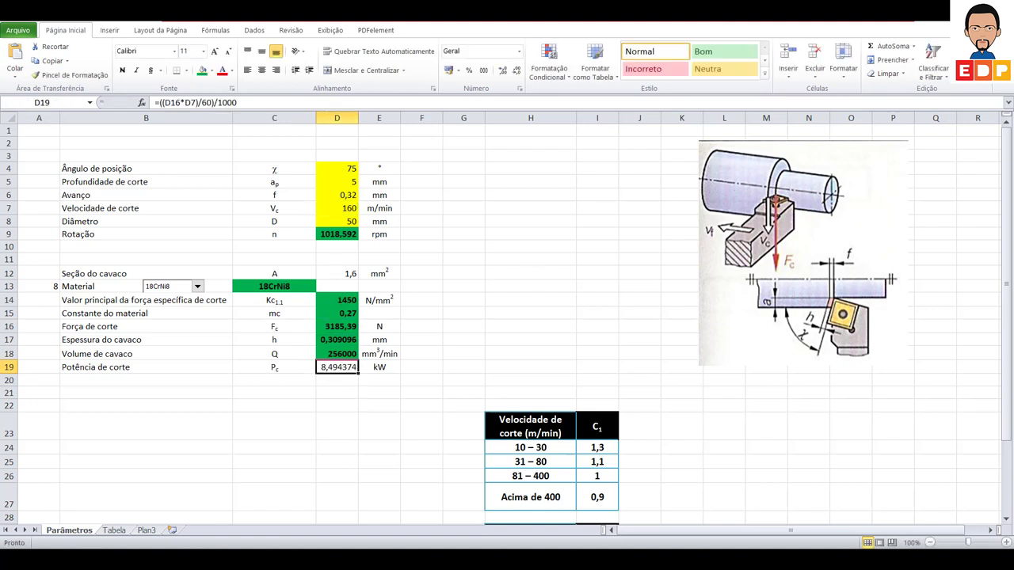
click(201, 71)
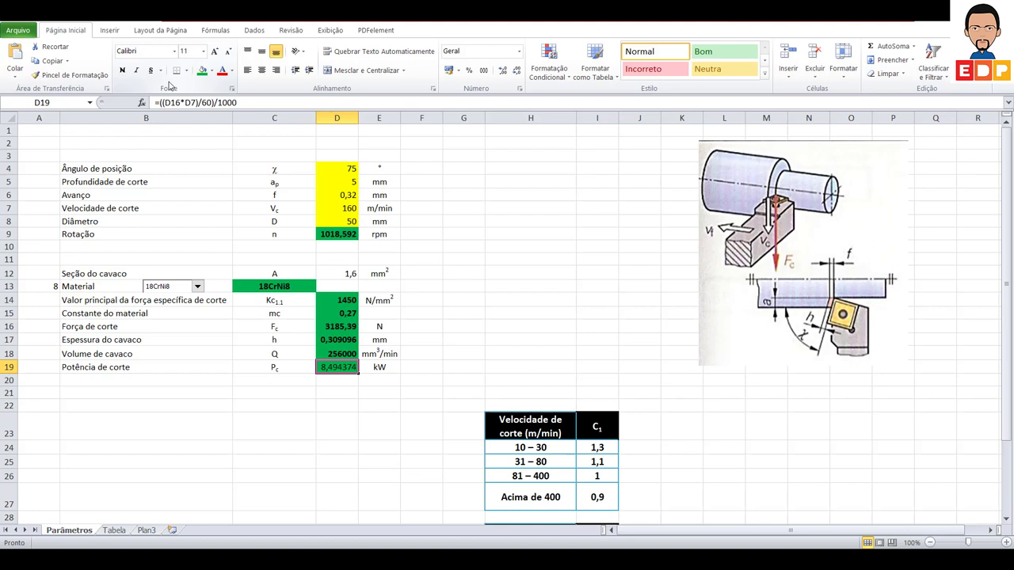
click(122, 70)
click(560, 315)
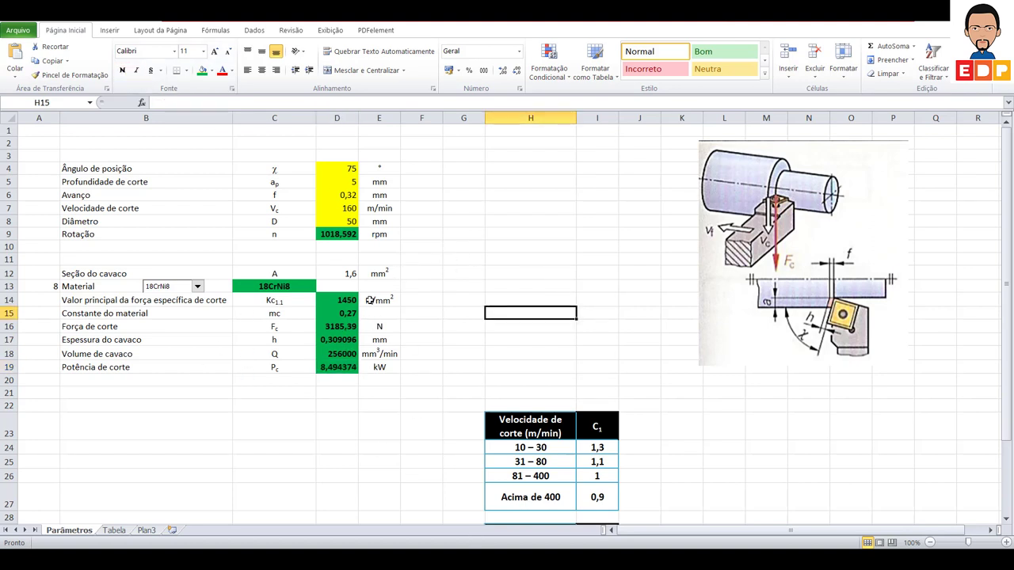
Pick 20MnCr5, then 9S20, in the B13 Material list so Fc becomes 2747,375 N and Pc becomes 7,326333 kW
click(197, 287)
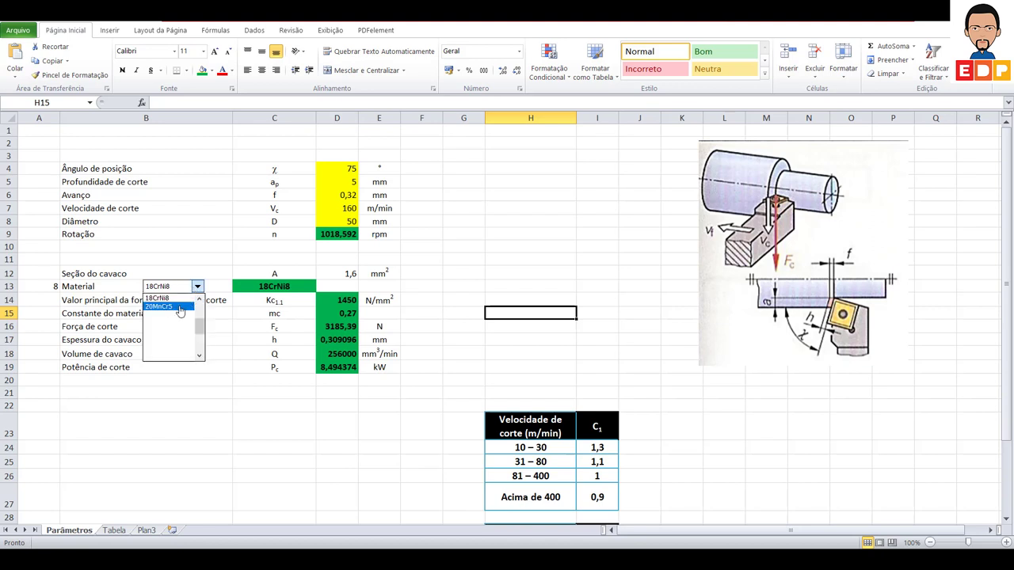
click(181, 308)
click(197, 287)
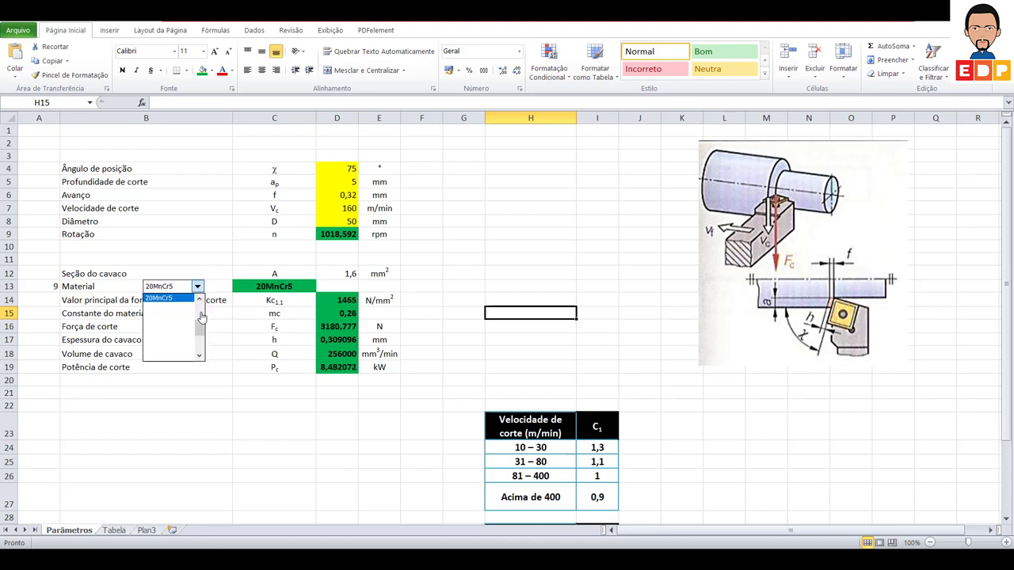
drag(200, 327, 200, 305)
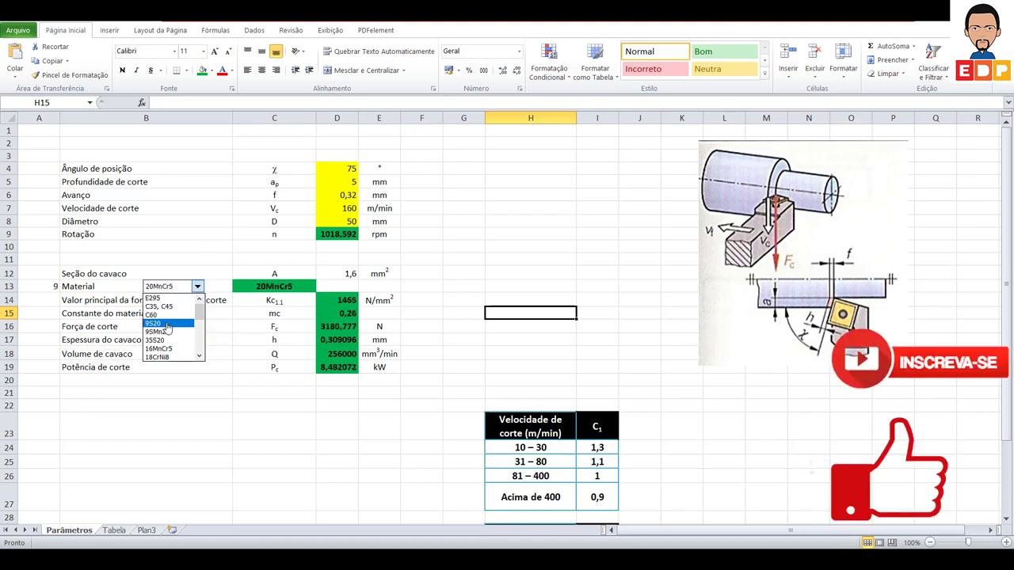
click(168, 324)
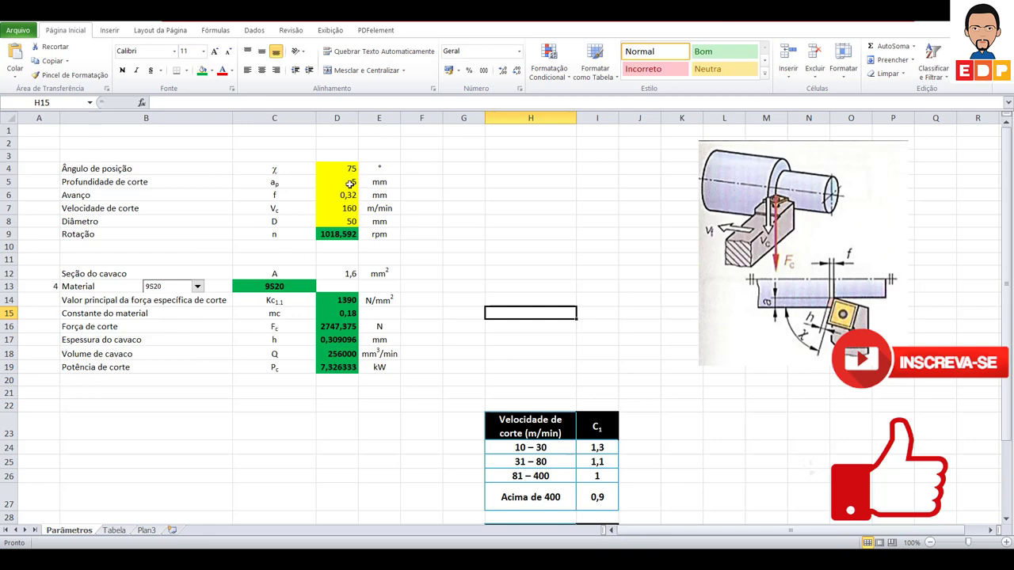